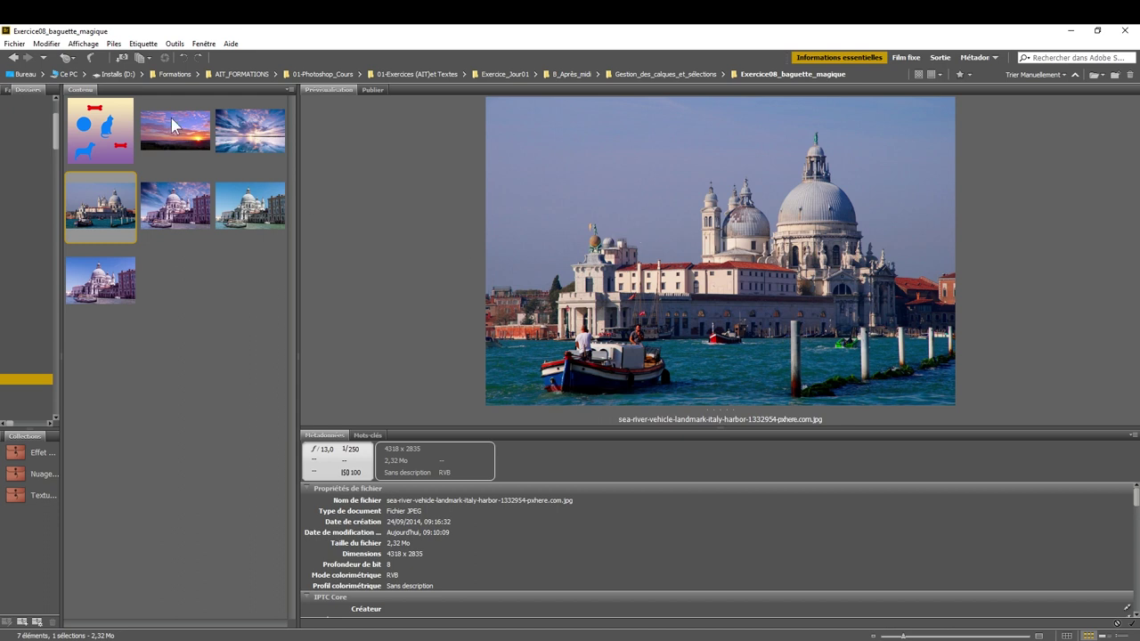
Select the sunset sky and Venice harbor thumbnails in Bridge and open both in Photoshop.
{"action": "left_click", "coordinate": [172, 117]}
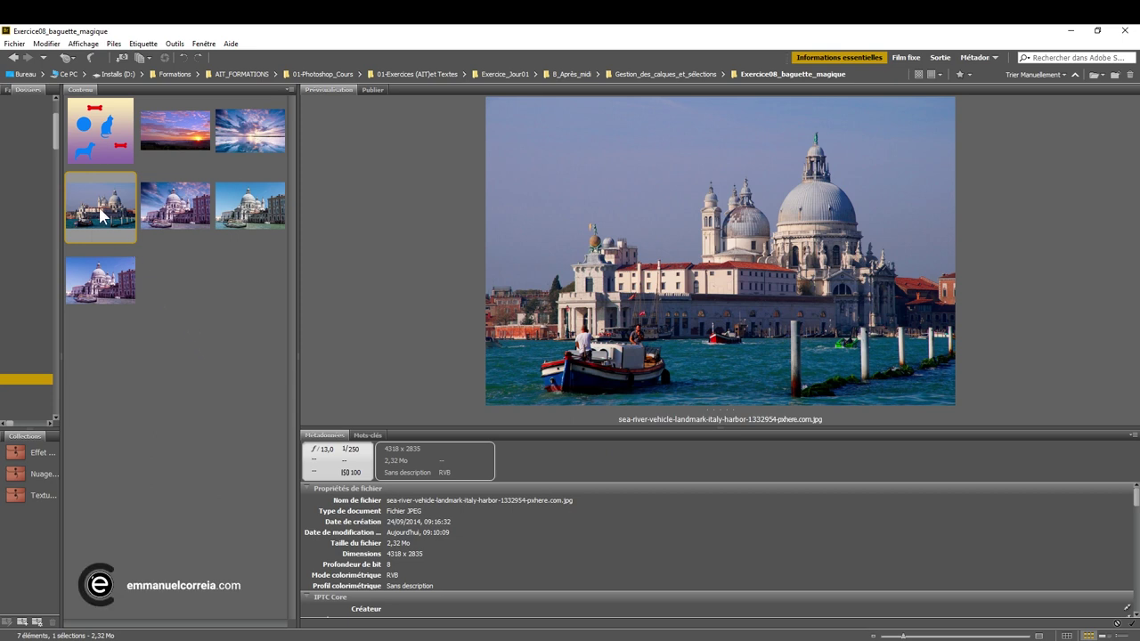
{"action": "left_click", "coordinate": [176, 134], "text": "ctrl"}
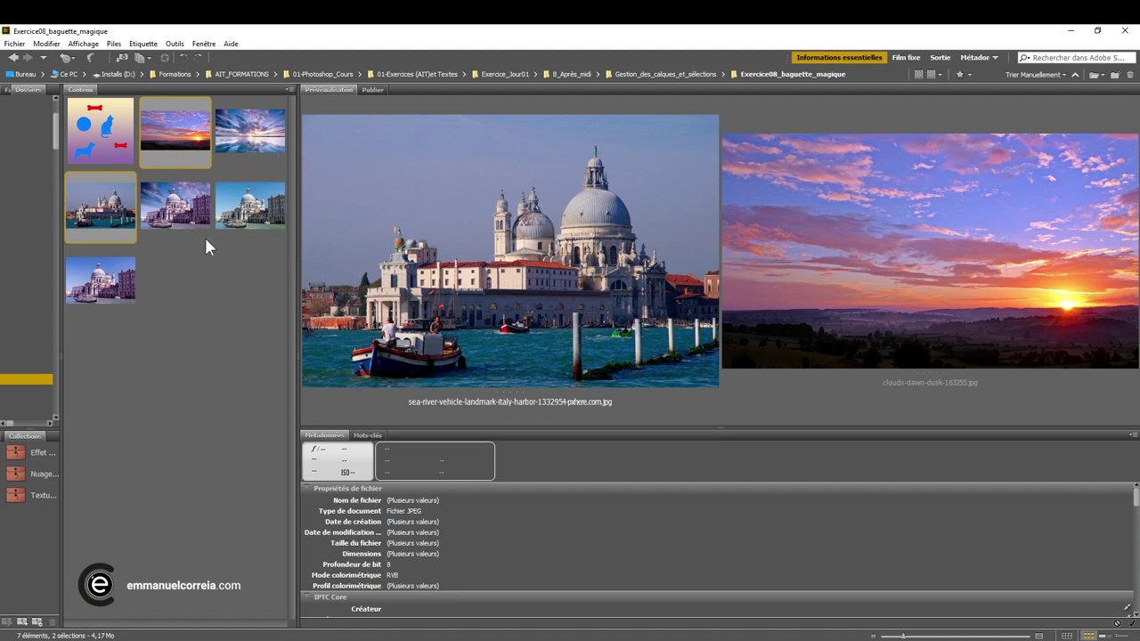
{"action": "key", "text": "Return"}
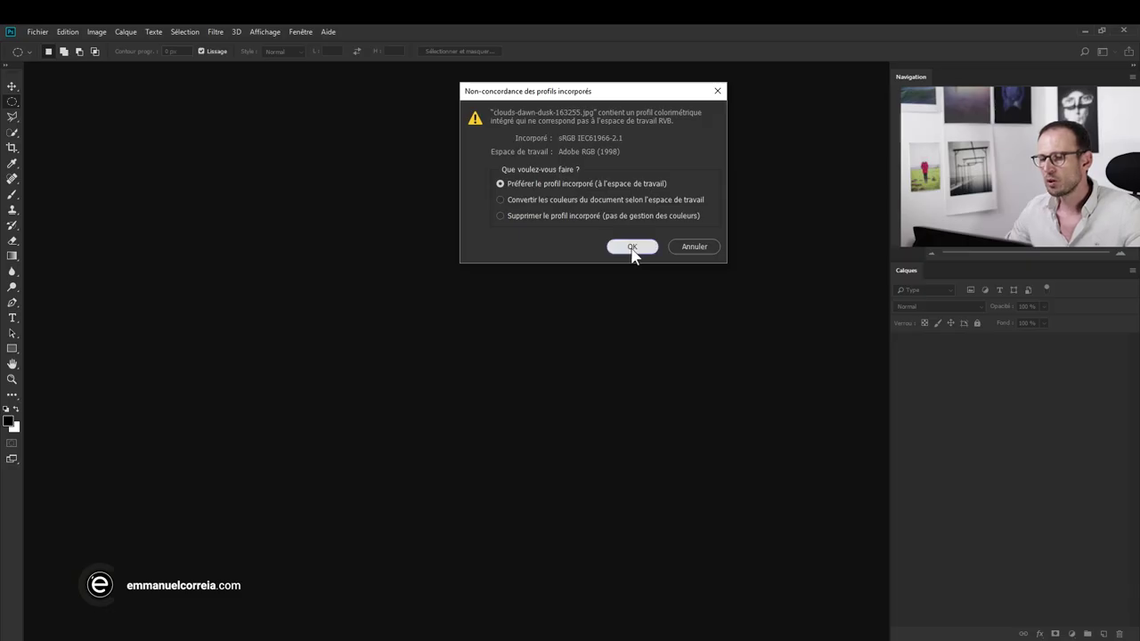
Assign the sRGB IEC61966-2.1 profile to the sunset sky image and open it.
{"action": "left_click", "coordinate": [632, 246]}
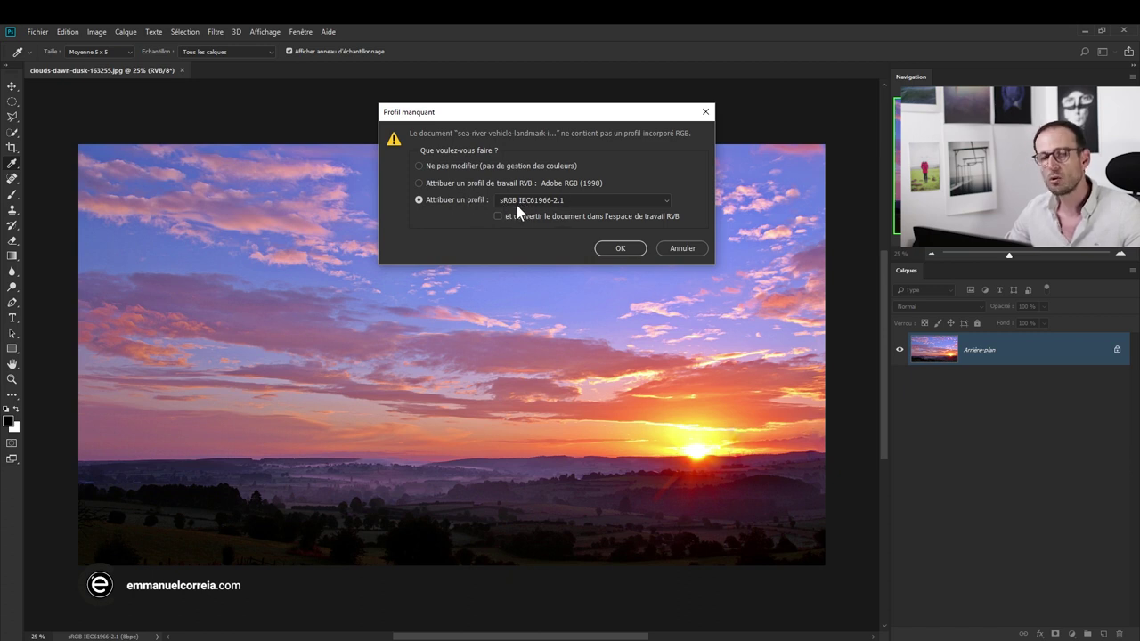
Open the Venice harbor photo with an sRGB profile and choose the Quick Selection tool.
{"action": "left_click", "coordinate": [616, 253]}
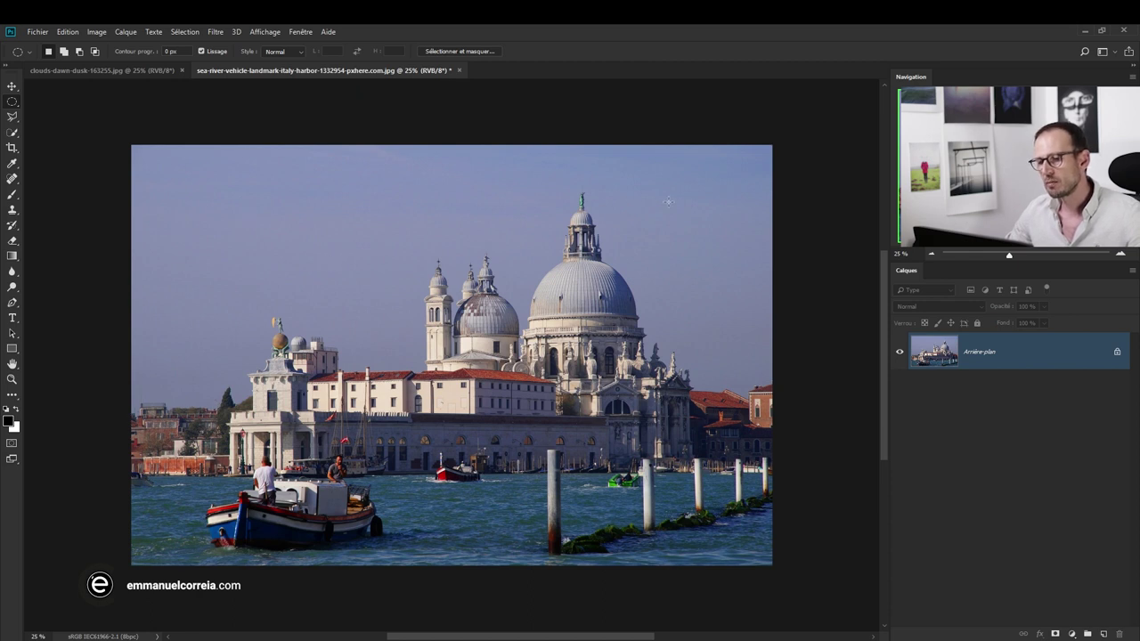
{"action": "left_click", "coordinate": [110, 70]}
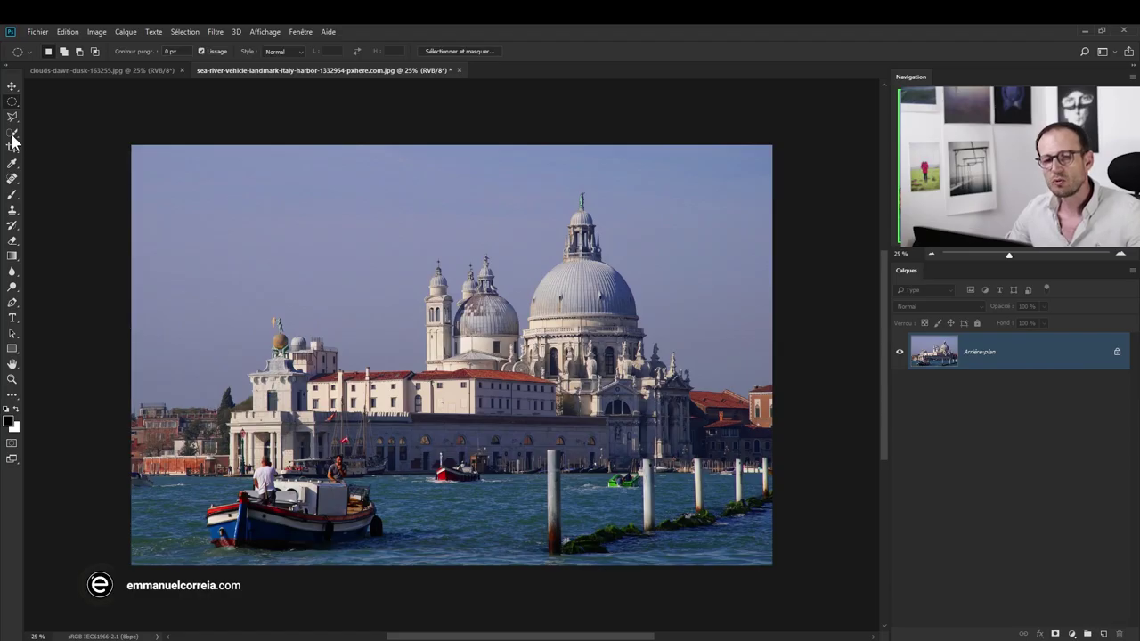
{"action": "left_click", "coordinate": [11, 135]}
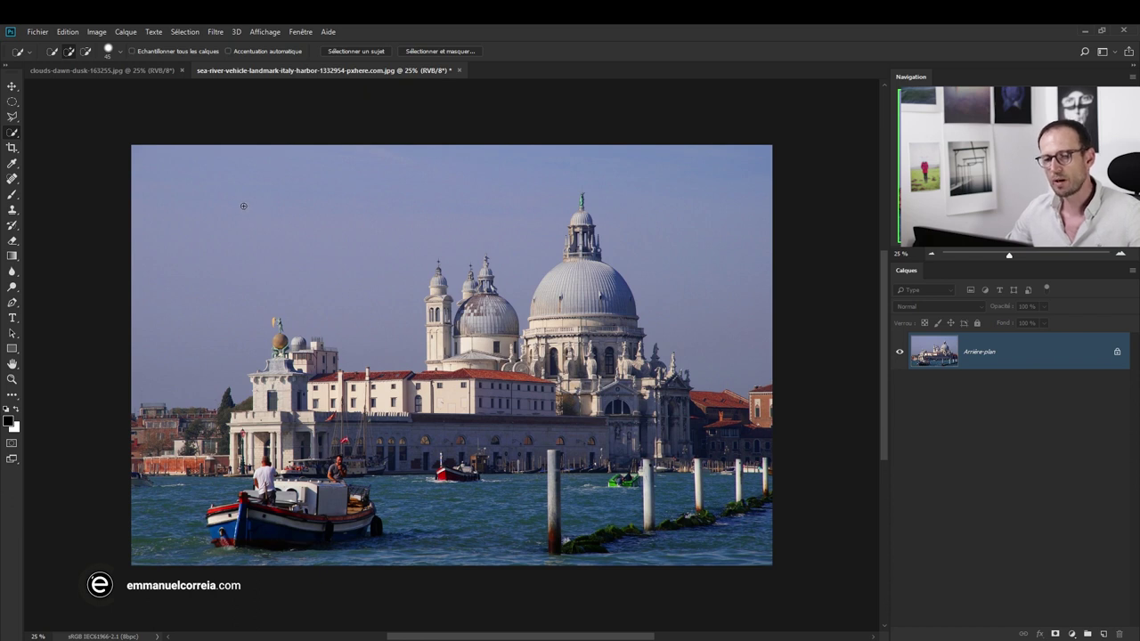
{"action": "right_click", "coordinate": [14, 135]}
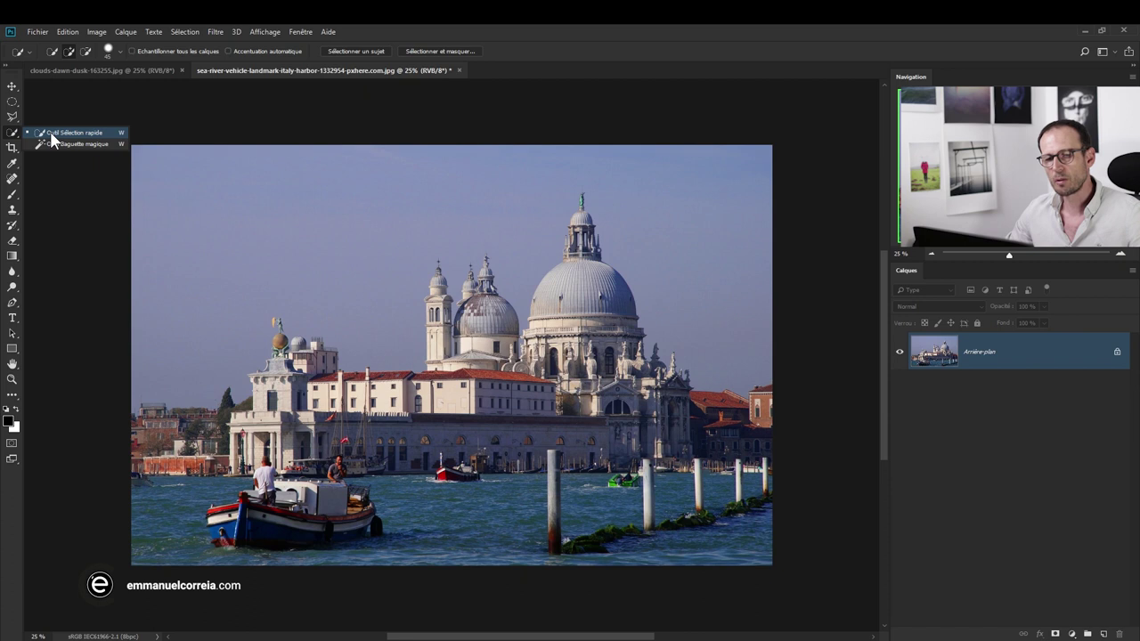
{"action": "left_click", "coordinate": [51, 134]}
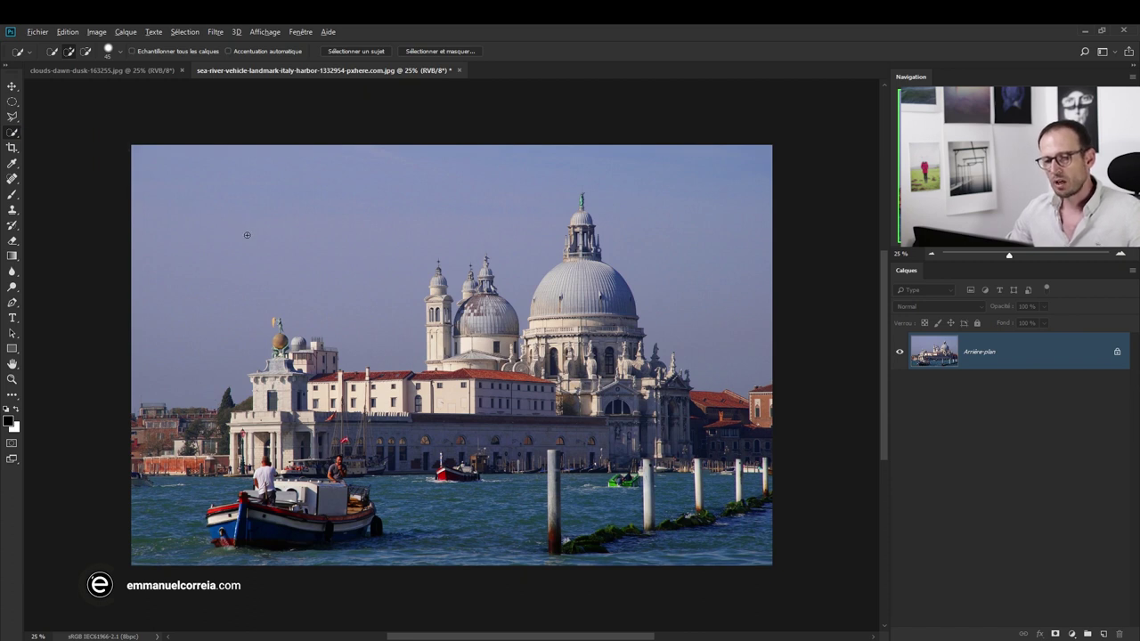
{"action": "left_click_drag", "start_coordinate": [237, 220], "coordinate": [253, 229]}
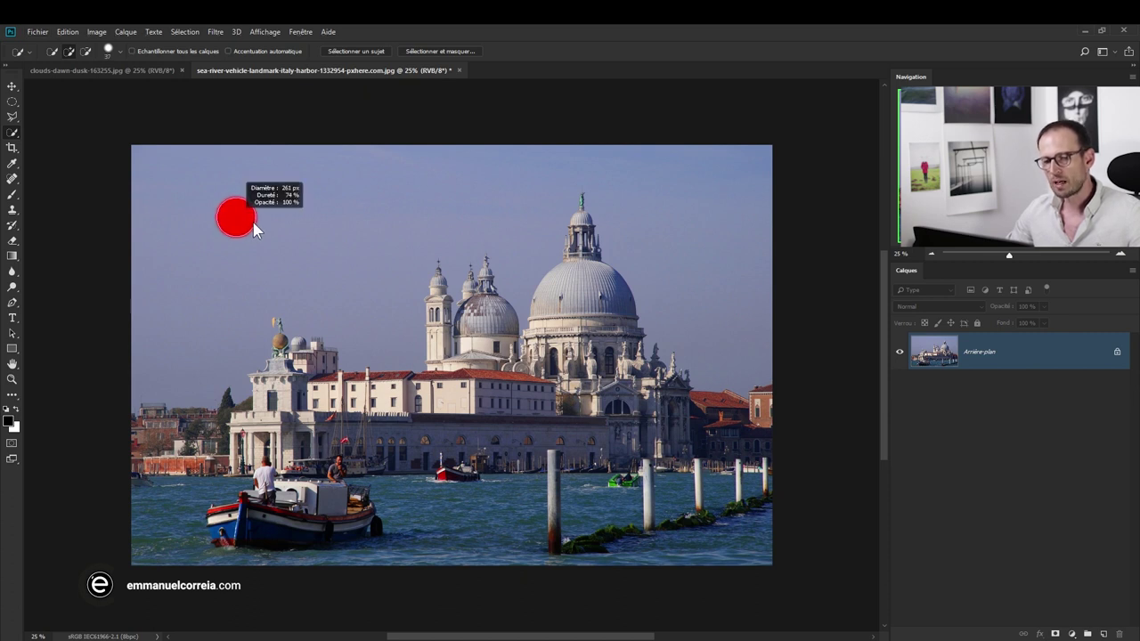
{"action": "left_click_drag", "start_coordinate": [253, 229], "coordinate": [263, 234]}
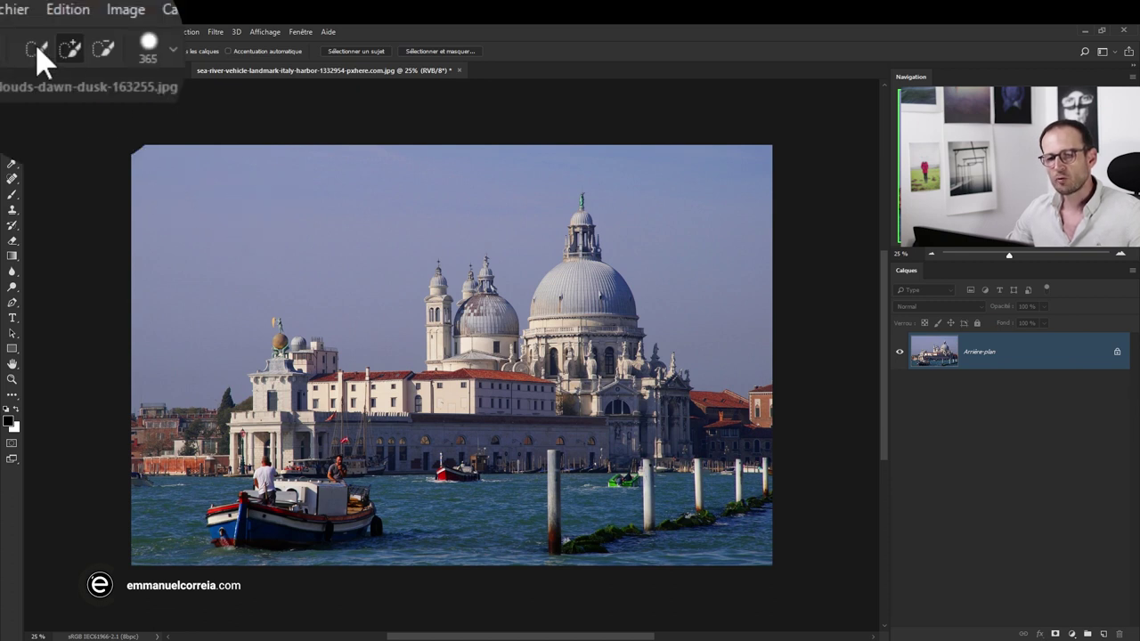
{"action": "left_click", "coordinate": [36, 49]}
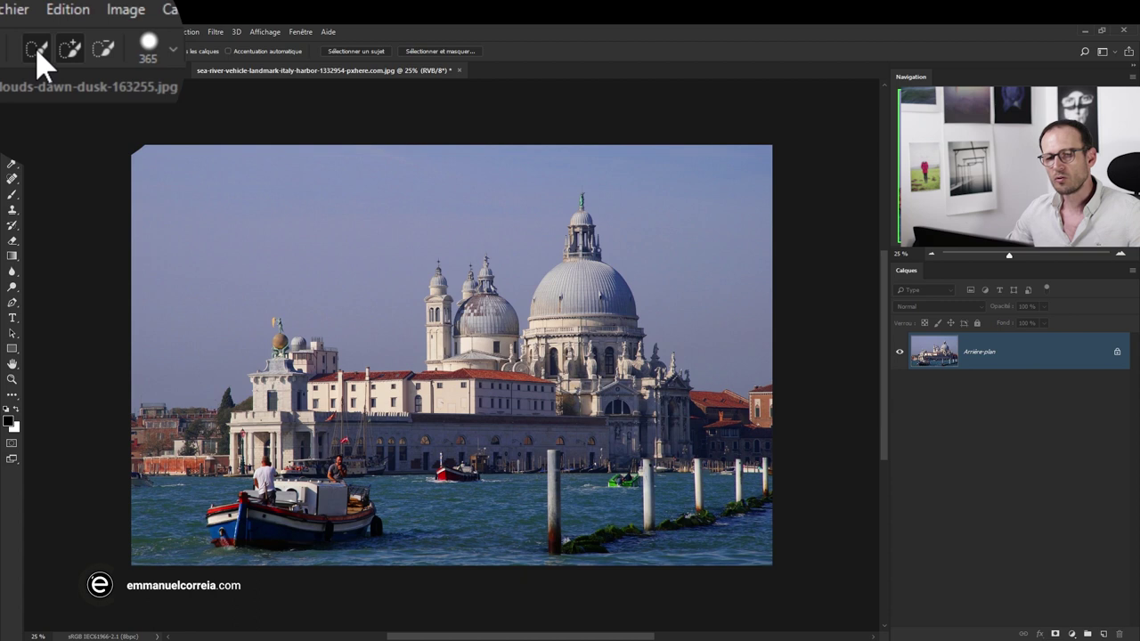
{"action": "left_click_drag", "start_coordinate": [211, 191], "coordinate": [415, 181]}
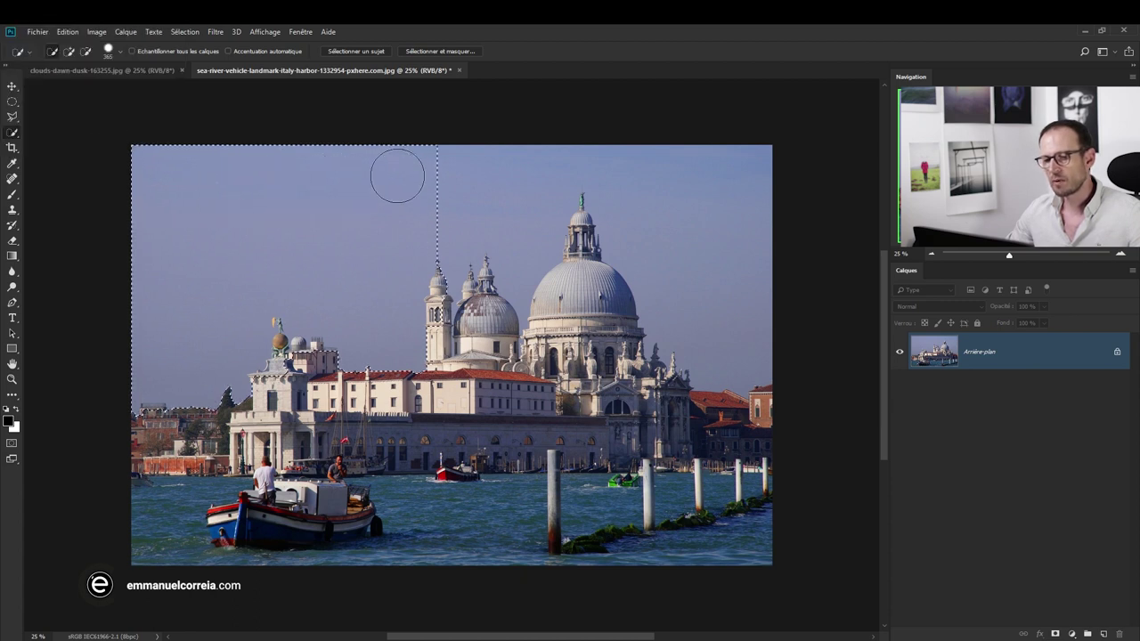
{"action": "right_click", "coordinate": [452, 208]}
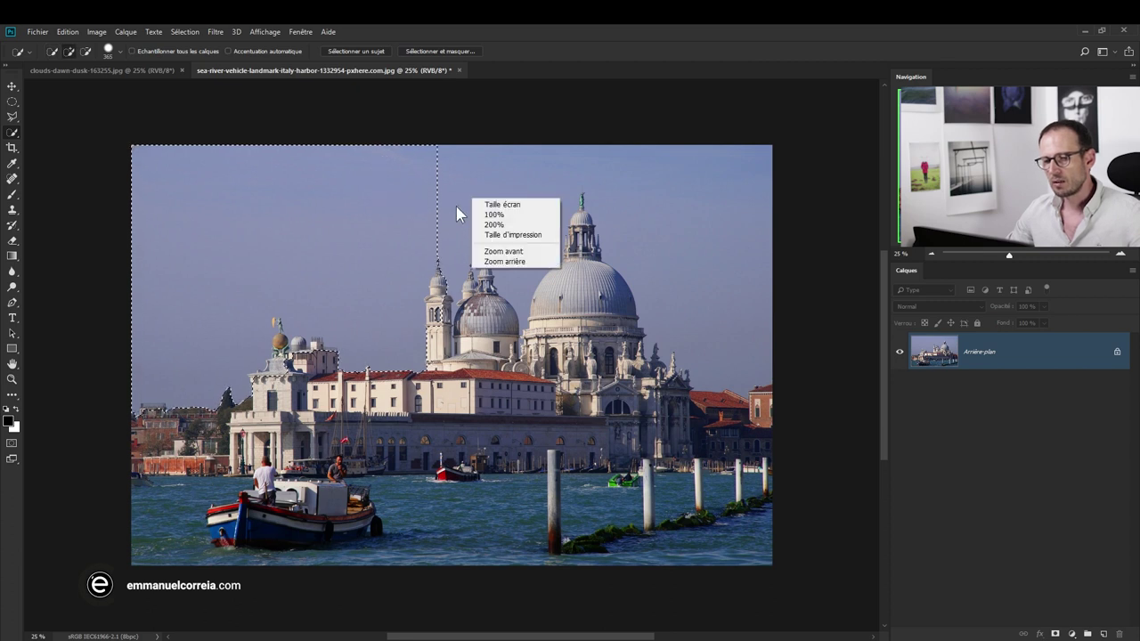
{"action": "left_click", "coordinate": [326, 288]}
{"action": "left_click", "coordinate": [291, 347]}
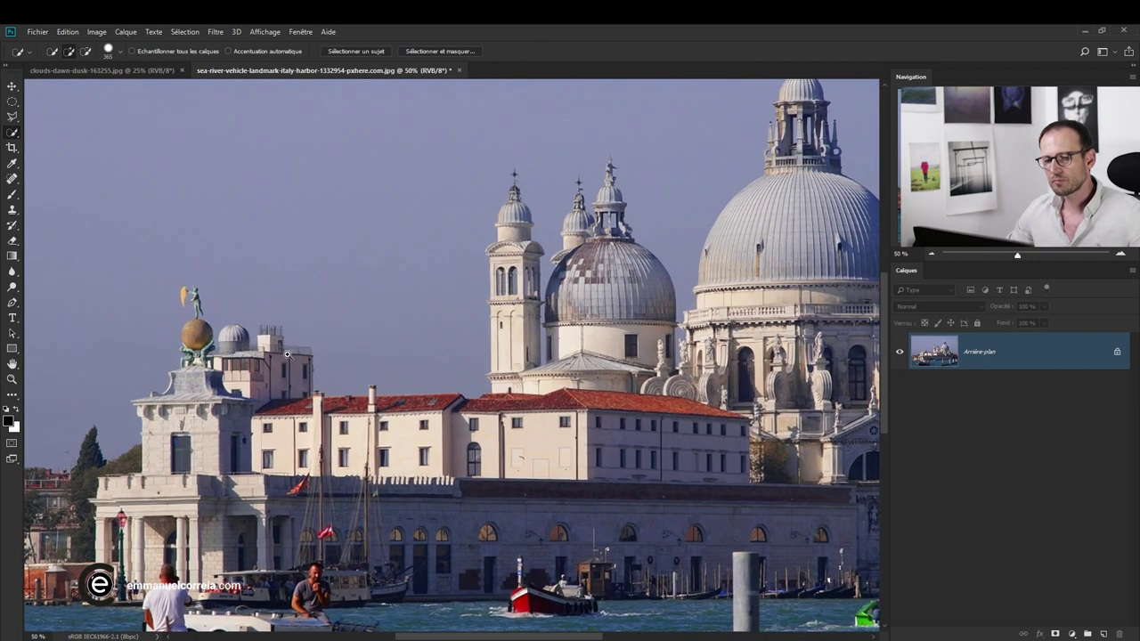
{"action": "left_click", "coordinate": [301, 316]}
{"action": "left_click", "coordinate": [312, 285]}
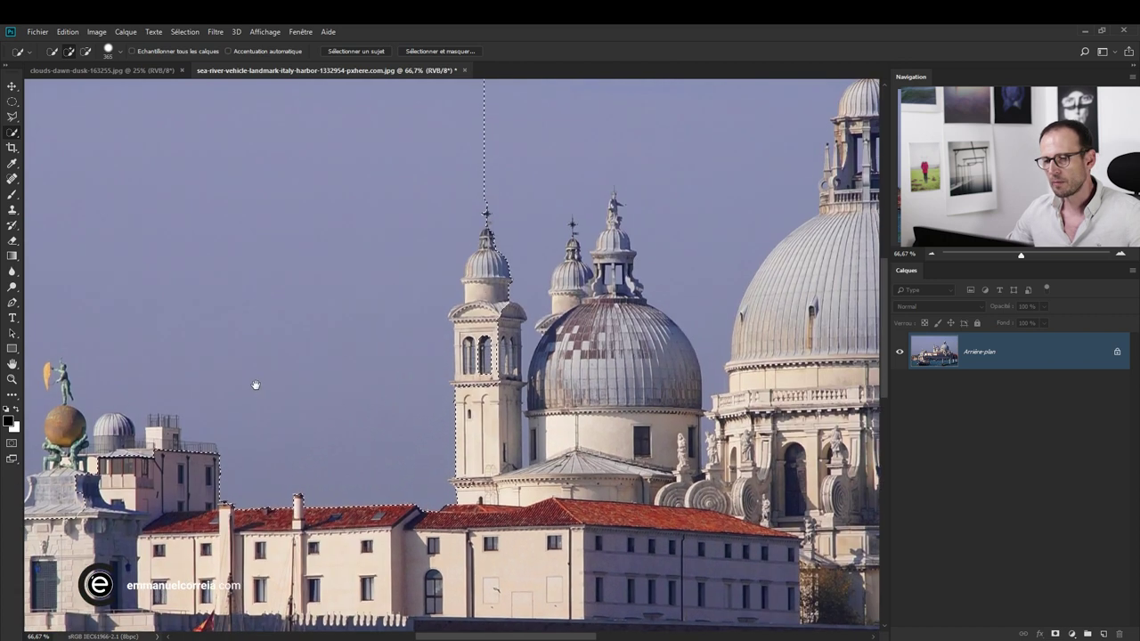
{"action": "left_click_drag", "start_coordinate": [445, 259], "coordinate": [94, 490]}
{"action": "mouse_move", "coordinate": [495, 204]}
{"action": "left_mouse_down"}
{"action": "mouse_move", "coordinate": [445, 219]}
{"action": "mouse_move", "coordinate": [447, 235]}
{"action": "left_mouse_up"}
{"action": "left_click_drag", "start_coordinate": [623, 255], "coordinate": [390, 344]}
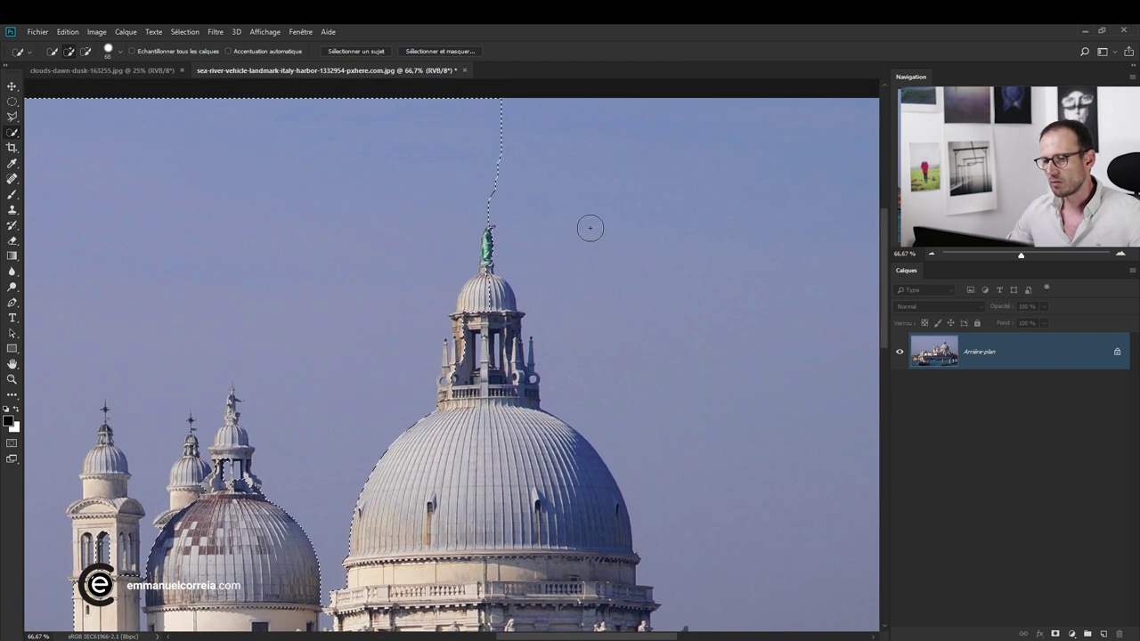
{"action": "left_click_drag", "start_coordinate": [690, 387], "coordinate": [623, 264]}
{"action": "scroll", "coordinate": [636, 365], "scroll_direction": "down", "scroll_amount": 1}
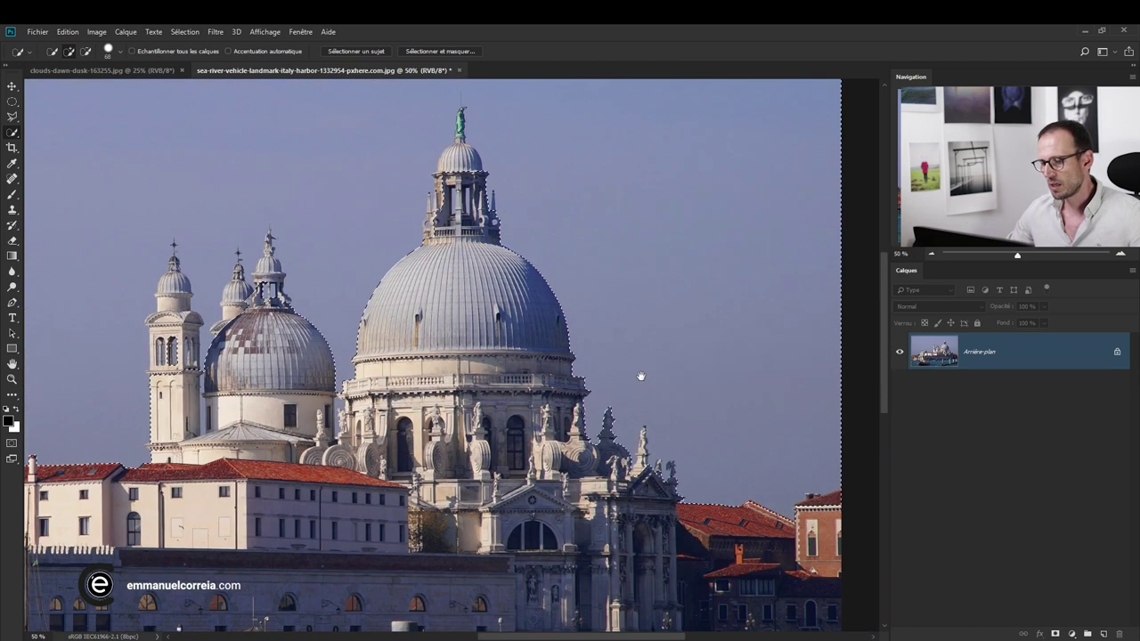
{"action": "mouse_move", "coordinate": [682, 356]}
{"action": "left_mouse_down"}
{"action": "mouse_move", "coordinate": [682, 372]}
{"action": "mouse_move", "coordinate": [771, 293]}
{"action": "left_mouse_up"}
{"action": "left_click_drag", "start_coordinate": [499, 374], "coordinate": [686, 311]}
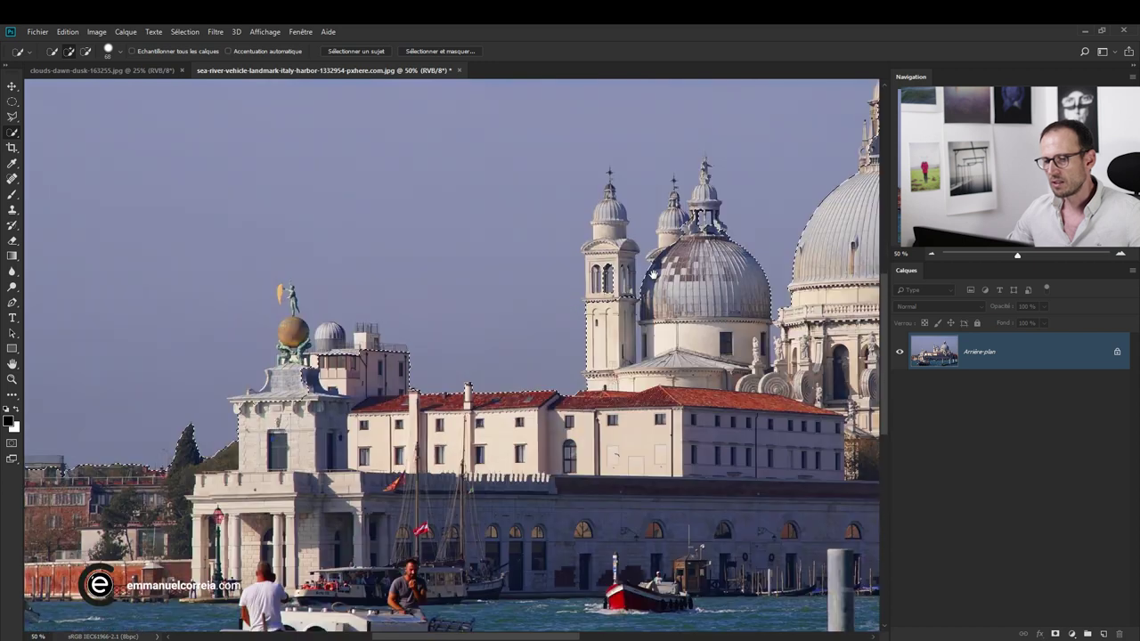
{"action": "left_click_drag", "start_coordinate": [403, 374], "coordinate": [539, 303]}
{"action": "scroll", "coordinate": [540, 302], "scroll_direction": "up", "scroll_amount": 2}
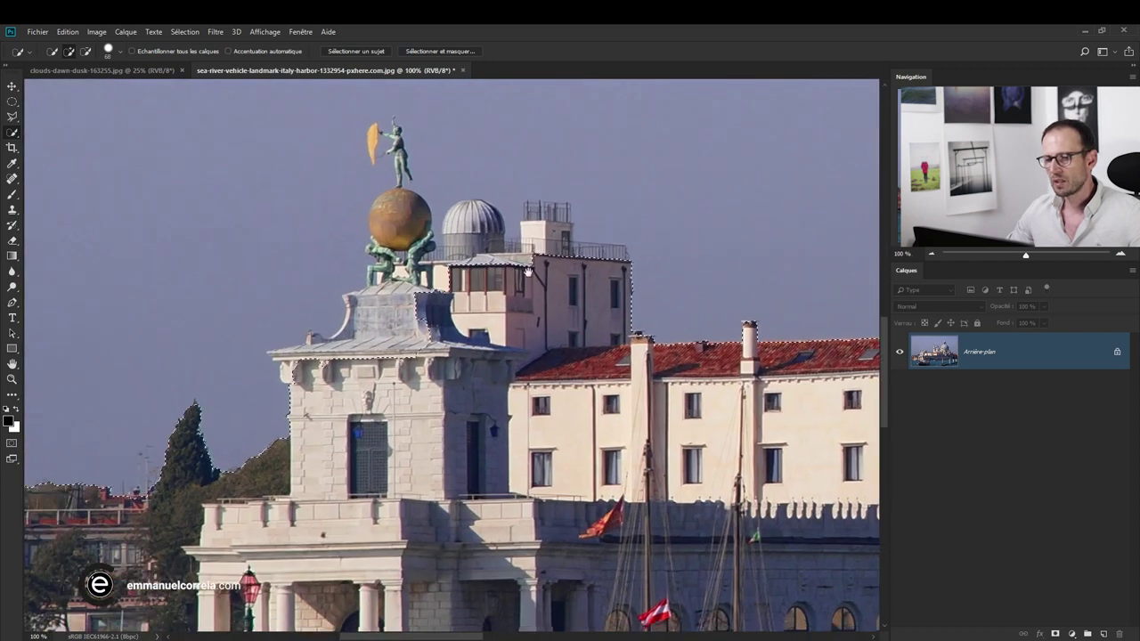
{"action": "left_click_drag", "start_coordinate": [512, 231], "coordinate": [500, 331]}
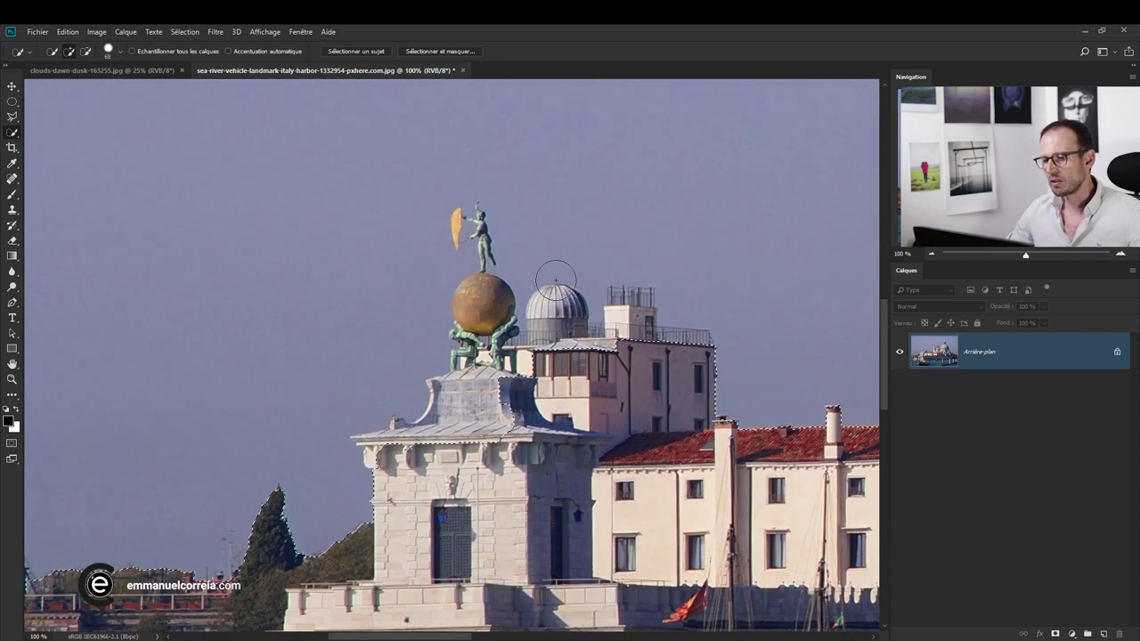
{"action": "scroll", "coordinate": [510, 306], "scroll_direction": "up", "scroll_amount": 2}
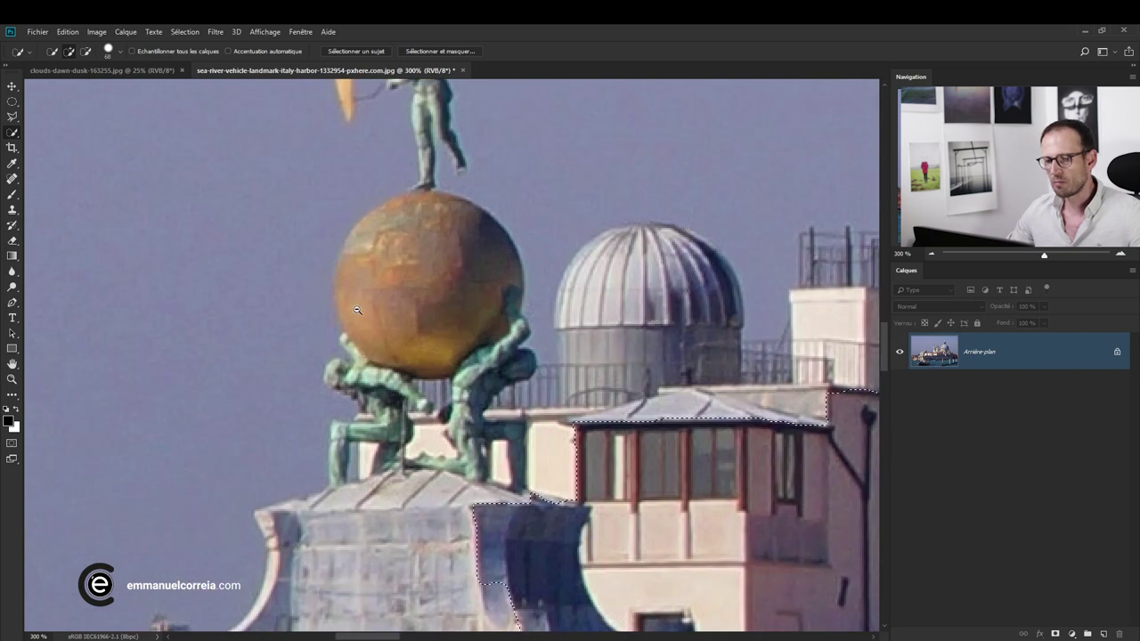
{"action": "scroll", "coordinate": [392, 321], "scroll_direction": "down", "scroll_amount": 3}
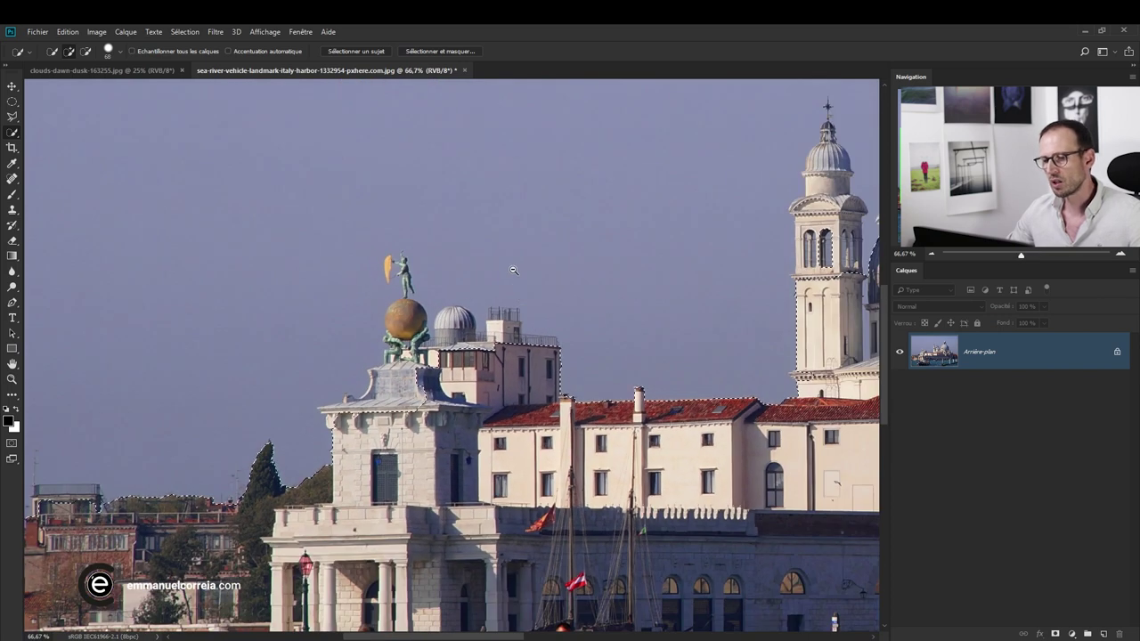
{"action": "scroll", "coordinate": [513, 270], "scroll_direction": "down", "scroll_amount": 1}
{"action": "scroll", "coordinate": [513, 269], "scroll_direction": "down", "scroll_amount": 1}
{"action": "mouse_move", "coordinate": [512, 267]}
{"action": "left_mouse_down"}
{"action": "mouse_move", "coordinate": [397, 275]}
{"action": "mouse_move", "coordinate": [341, 244]}
{"action": "left_mouse_up"}
{"action": "mouse_move", "coordinate": [530, 265]}
{"action": "left_mouse_down"}
{"action": "mouse_move", "coordinate": [502, 262]}
{"action": "mouse_move", "coordinate": [540, 263]}
{"action": "left_mouse_up"}
{"action": "scroll", "coordinate": [540, 264], "scroll_direction": "down", "scroll_amount": 1}
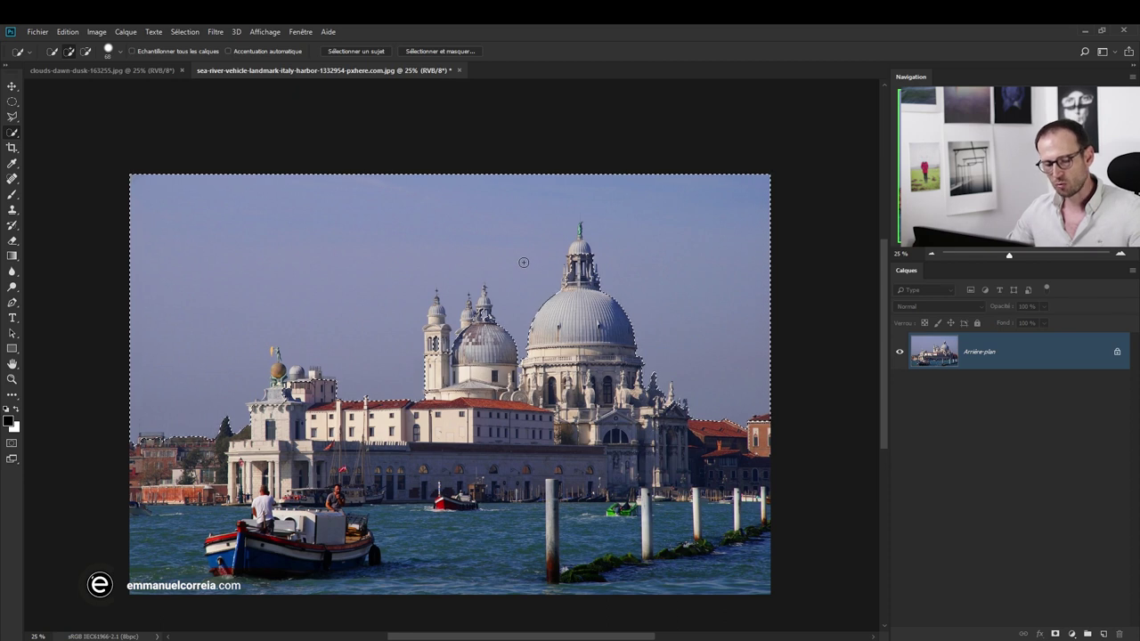
{"action": "key", "text": "ctrl+d"}
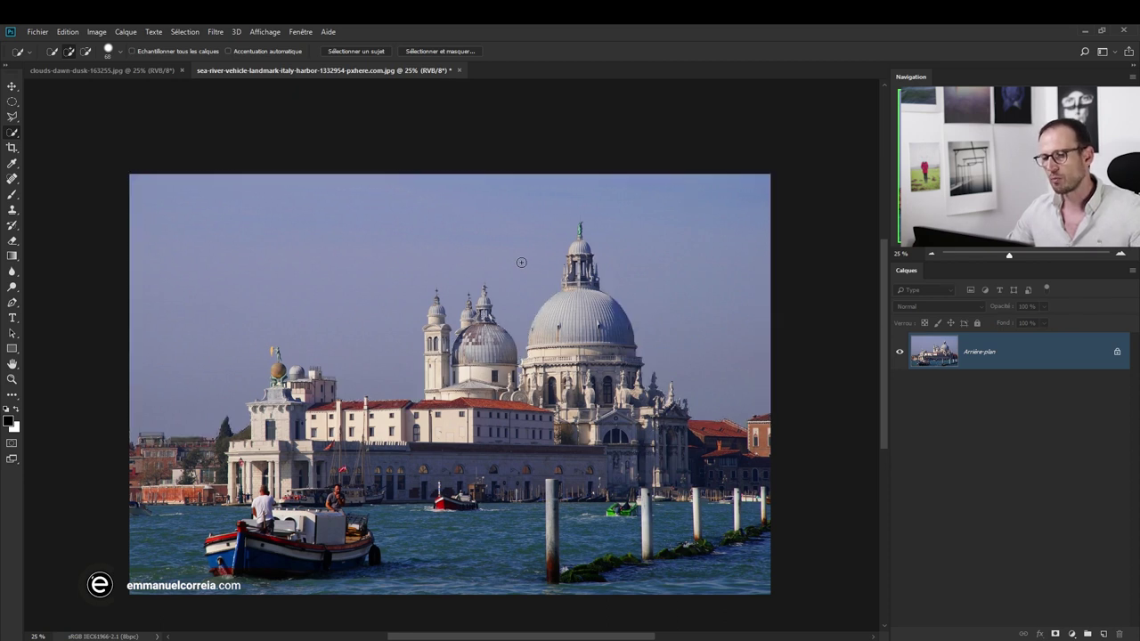
{"action": "right_click", "coordinate": [10, 135]}
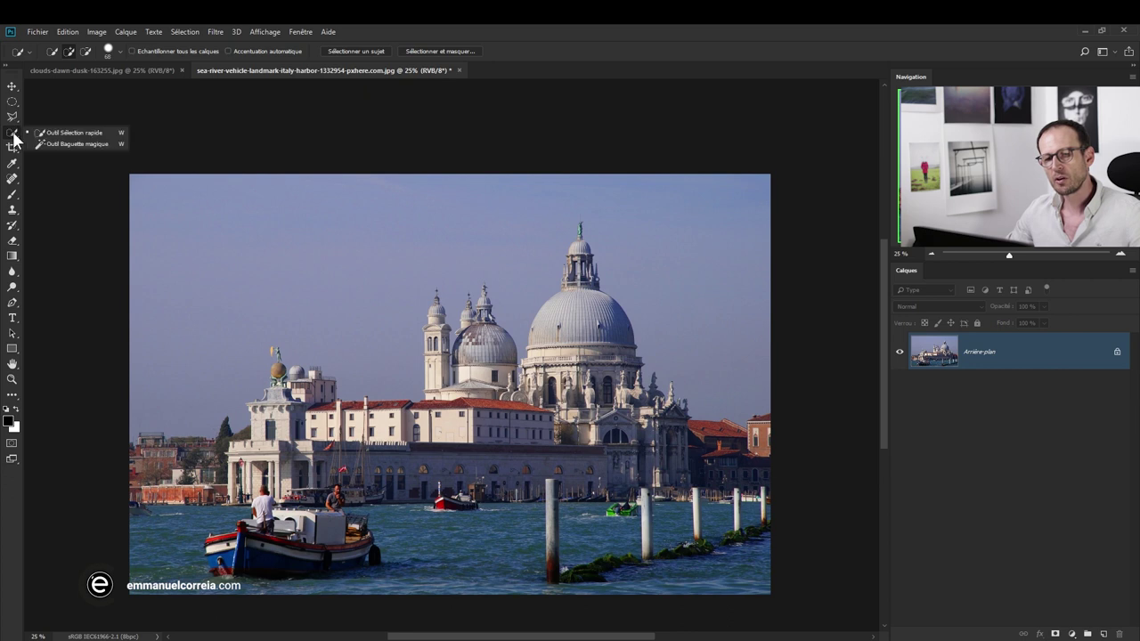
{"action": "left_click", "coordinate": [75, 145]}
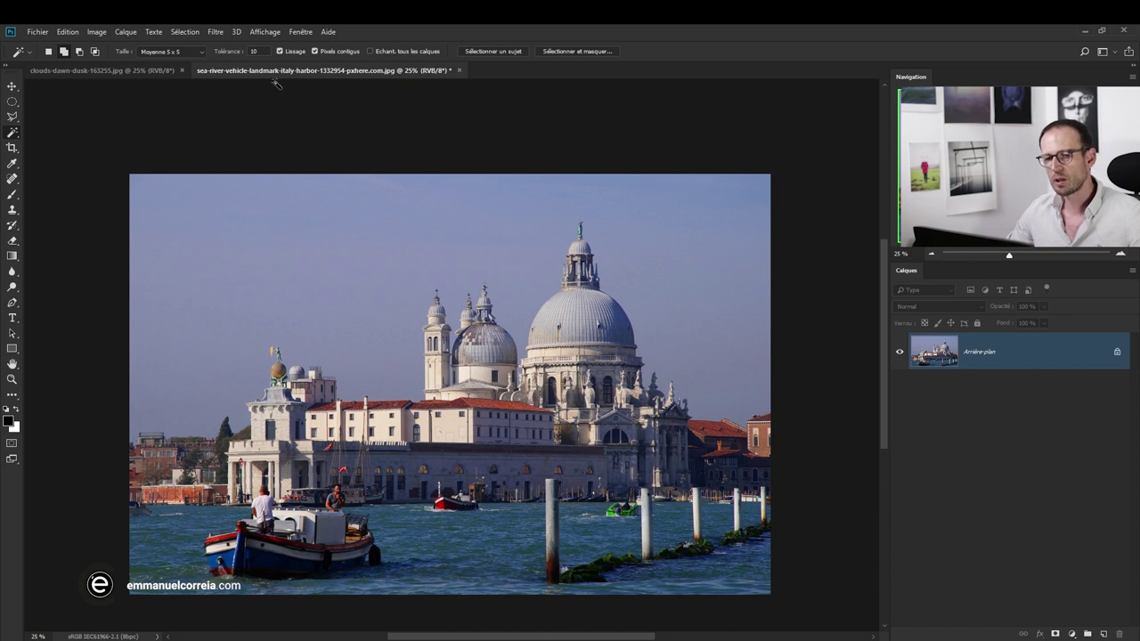
{"action": "left_click", "coordinate": [229, 57]}
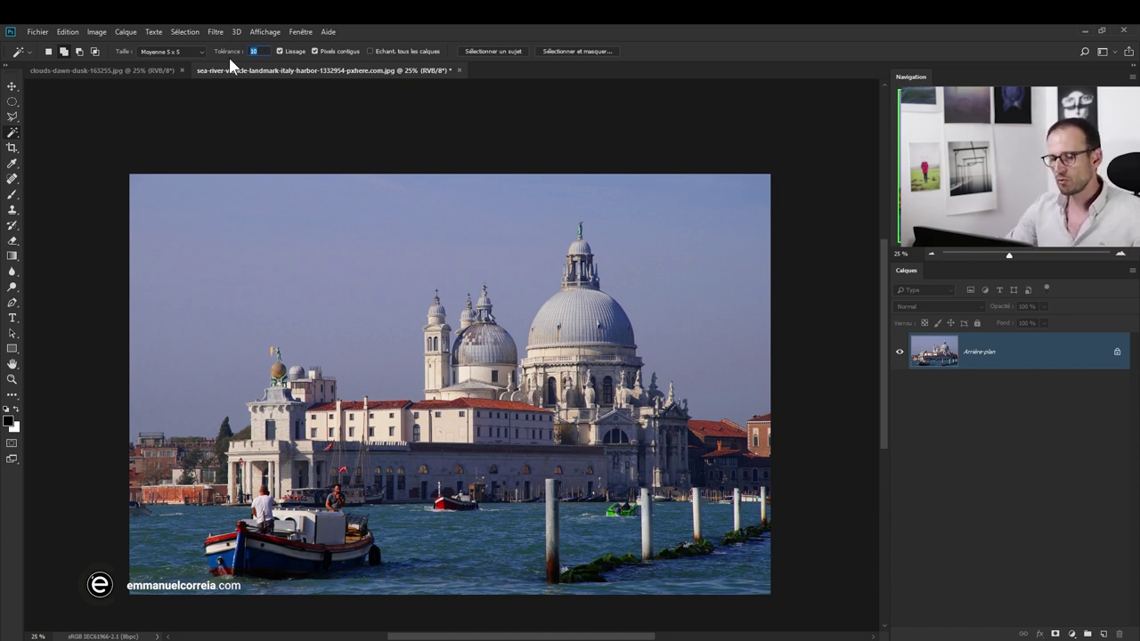
{"action": "type", "text": "32"}
{"action": "left_click", "coordinate": [200, 53]}
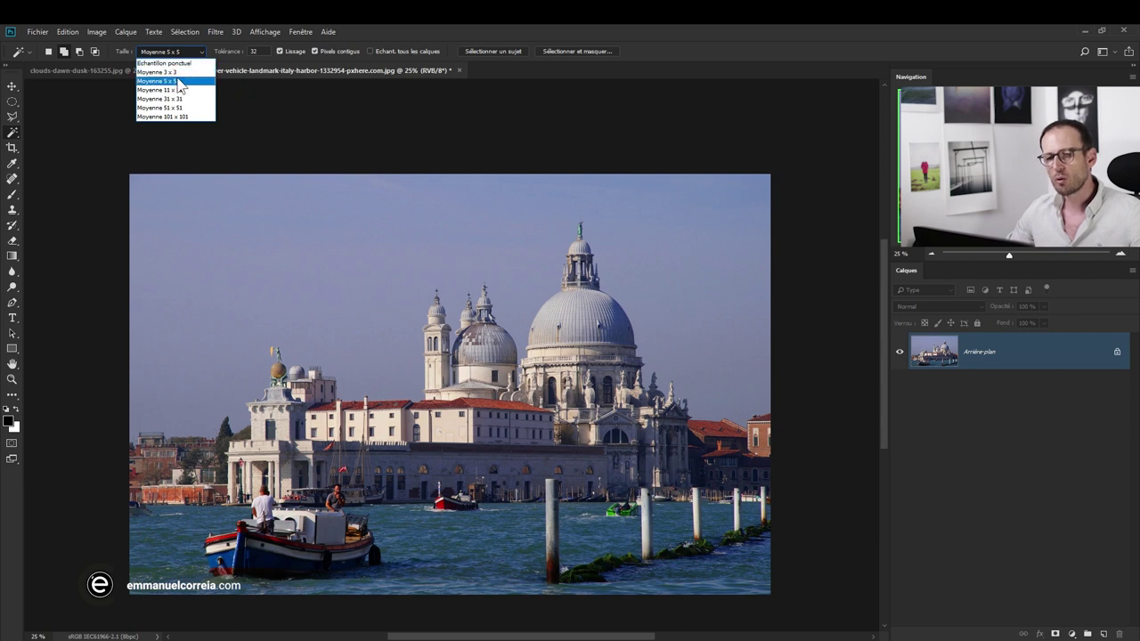
{"action": "left_click", "coordinate": [177, 82]}
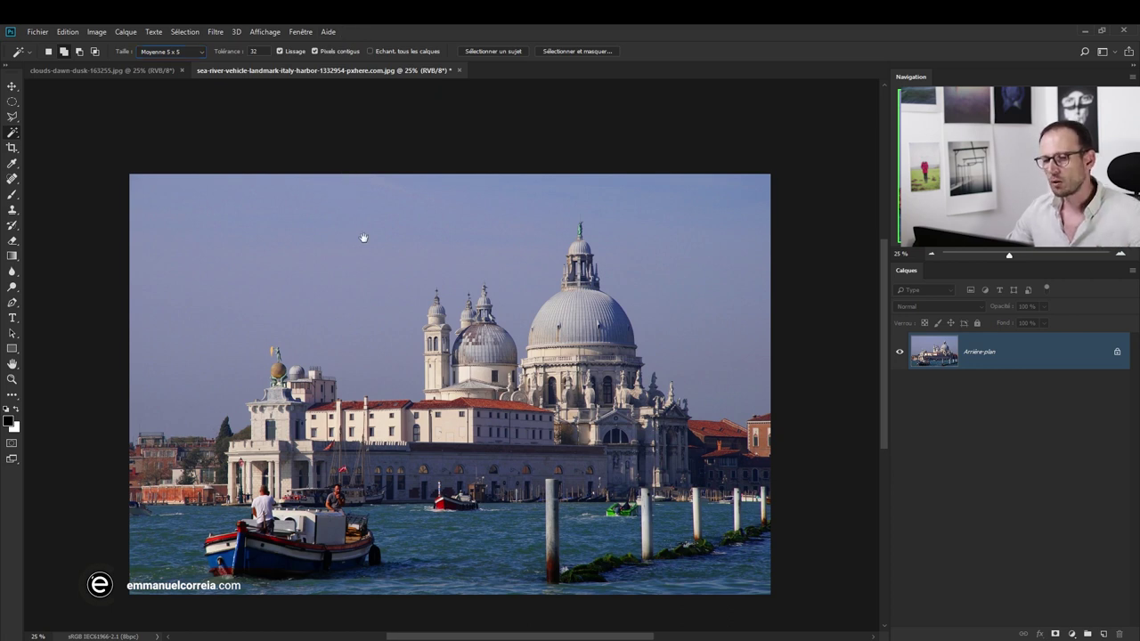
{"action": "left_click_drag", "start_coordinate": [364, 237], "coordinate": [374, 231]}
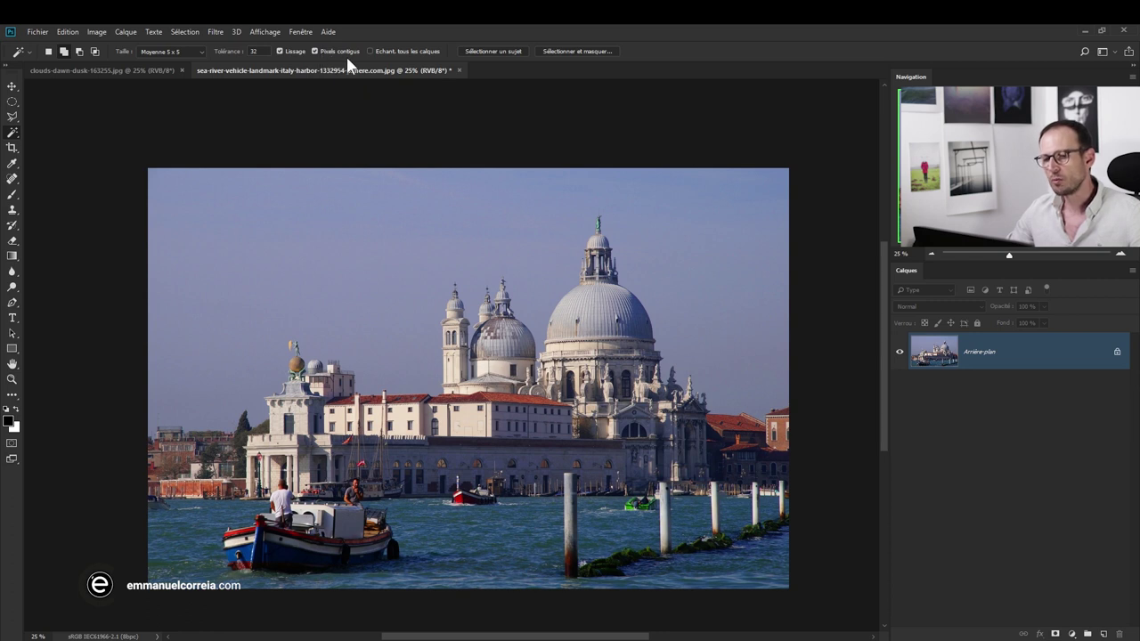
{"action": "left_click_drag", "start_coordinate": [433, 319], "coordinate": [417, 273]}
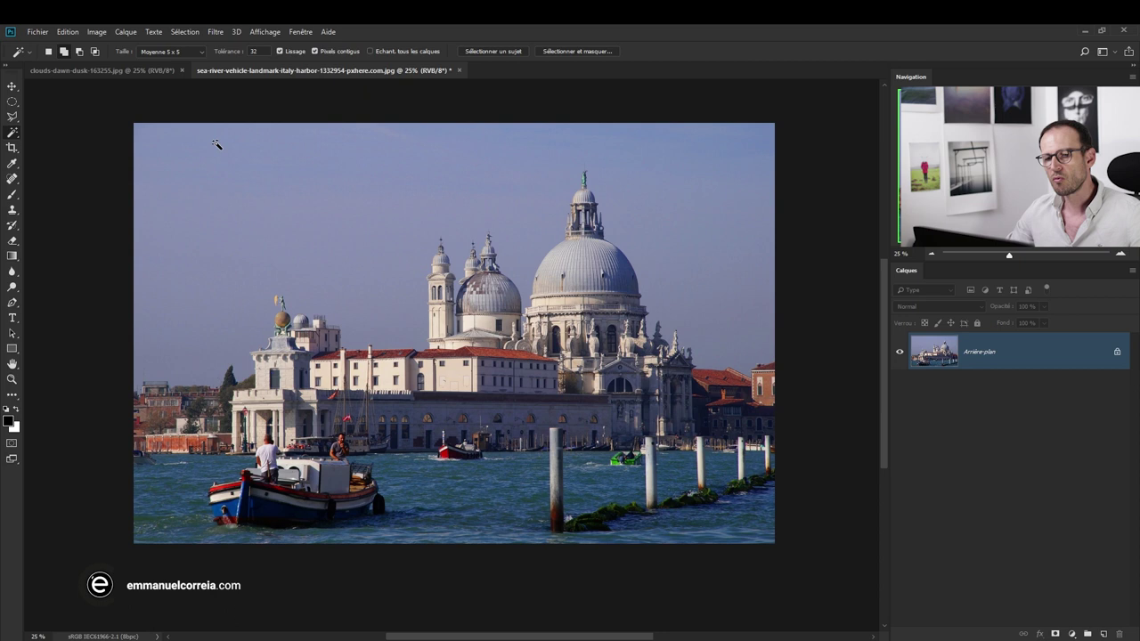
Magic Wand the harbour sky and add the narrow gap beside the bell tower.
{"action": "left_click", "coordinate": [238, 140]}
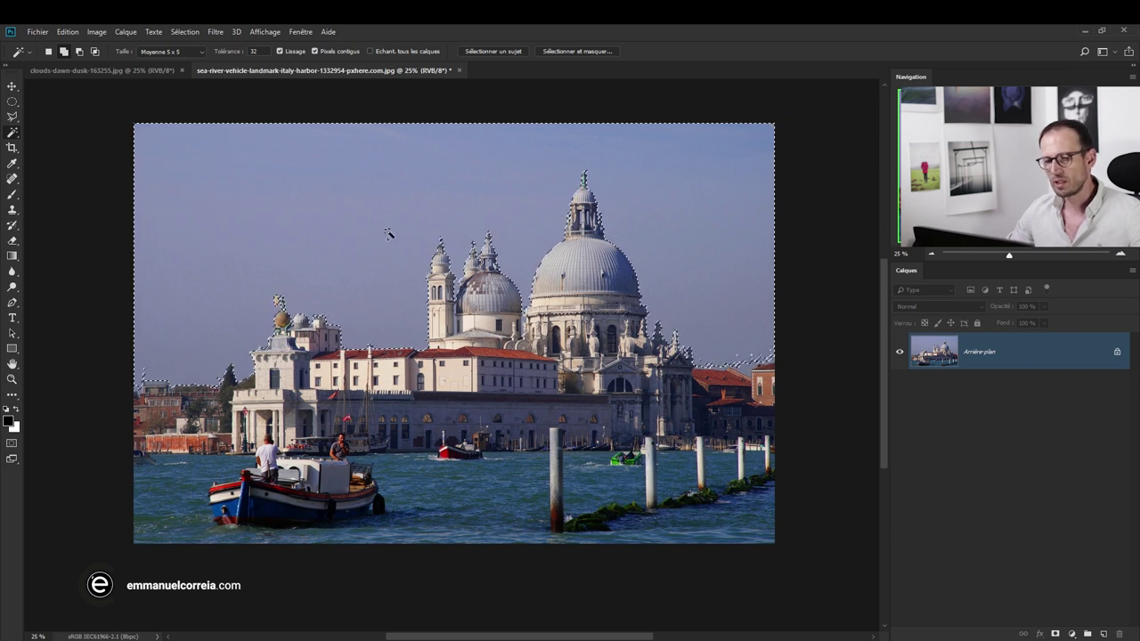
{"action": "left_click", "coordinate": [485, 276], "text": "ctrl"}
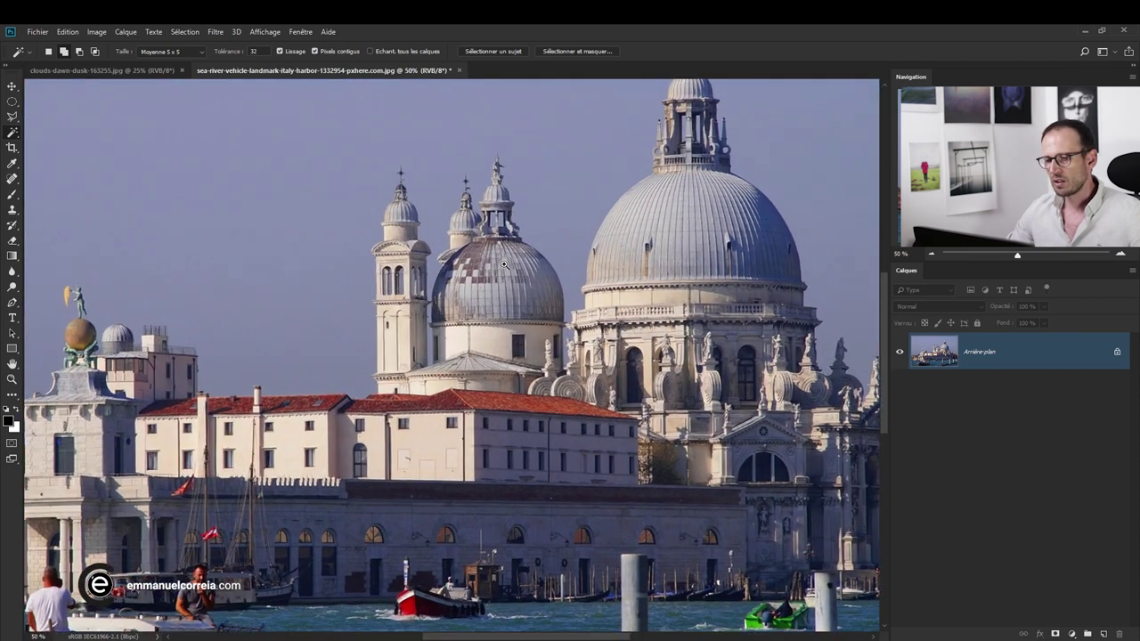
{"action": "left_click", "coordinate": [504, 264], "text": "ctrl"}
{"action": "mouse_move", "coordinate": [299, 343]}
{"action": "left_mouse_down"}
{"action": "mouse_move", "coordinate": [453, 272]}
{"action": "mouse_move", "coordinate": [507, 194]}
{"action": "left_mouse_up"}
{"action": "left_click", "coordinate": [477, 256], "text": "ctrl"}
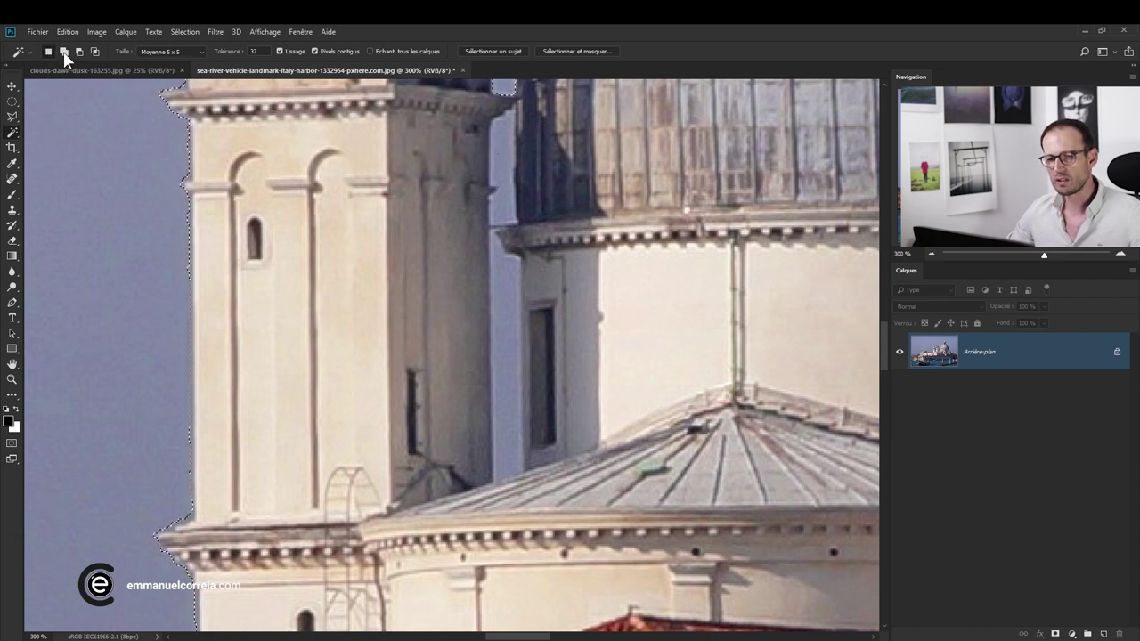
{"action": "left_click", "coordinate": [503, 151]}
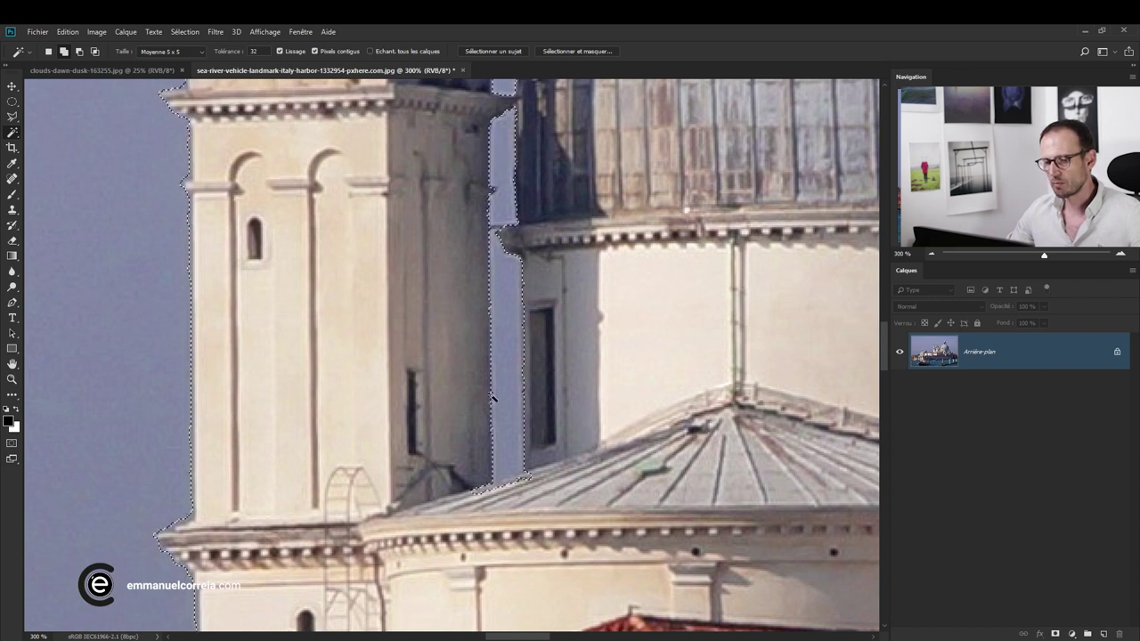
{"action": "scroll", "coordinate": [517, 338], "scroll_direction": "down", "scroll_amount": 2}
{"action": "key", "text": "ctrl+plus"}
{"action": "key", "text": "ctrl+plus"}
{"action": "key", "text": "ctrl+plus"}
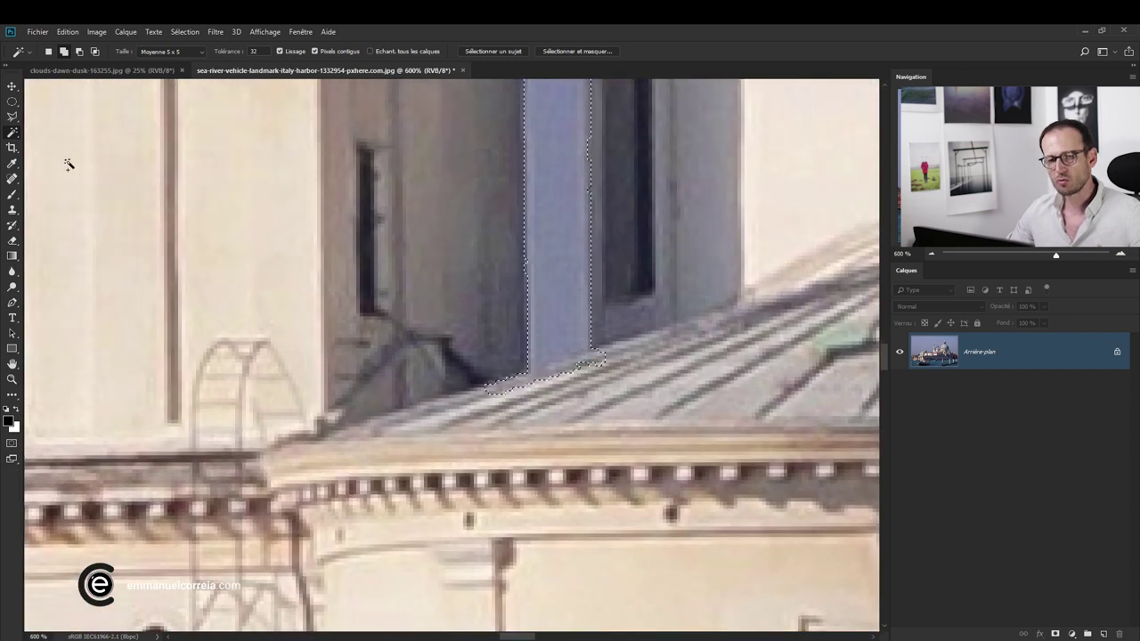
Subtract the stray roof bump from the sky selection with the Polygonal Lasso.
{"action": "left_click", "coordinate": [12, 117]}
{"action": "right_click", "coordinate": [12, 117]}
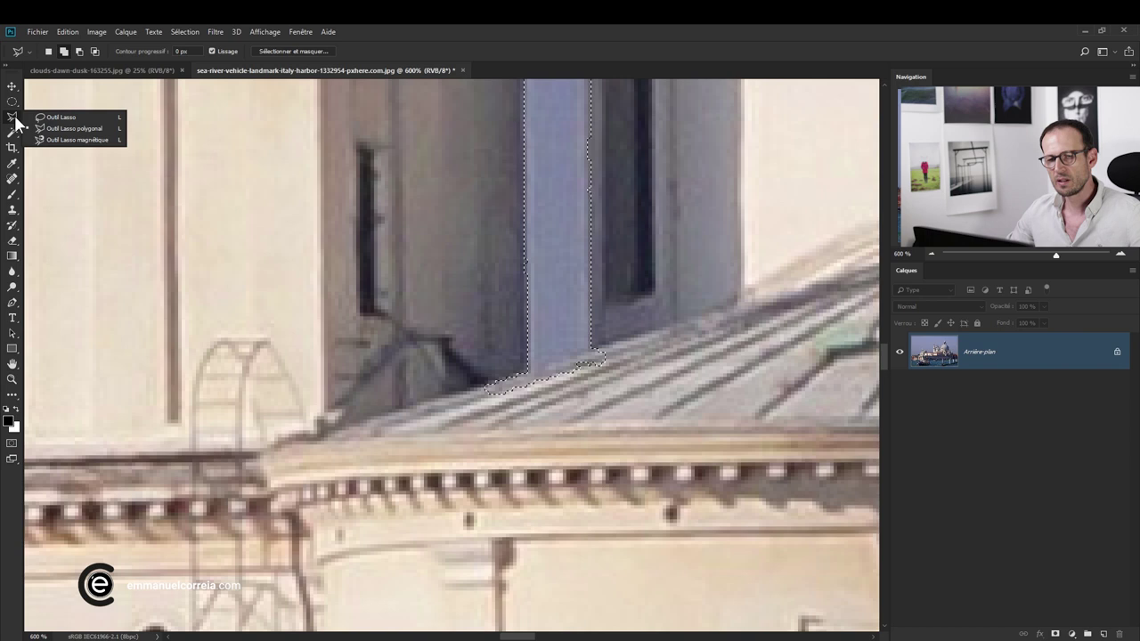
{"action": "left_click", "coordinate": [32, 130]}
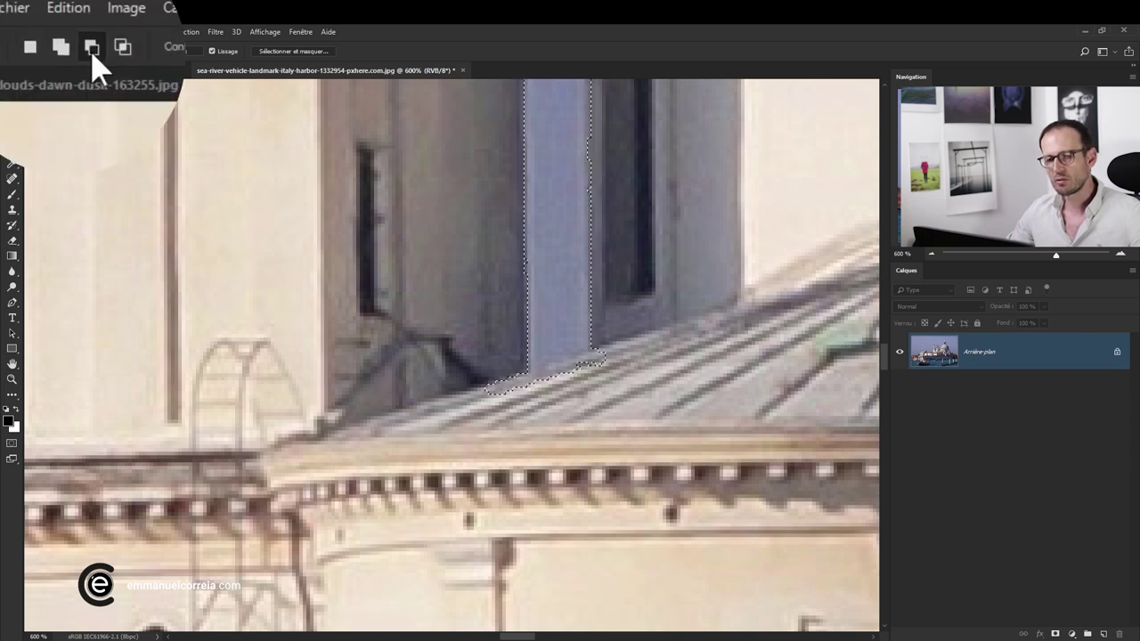
{"action": "left_click", "coordinate": [478, 384]}
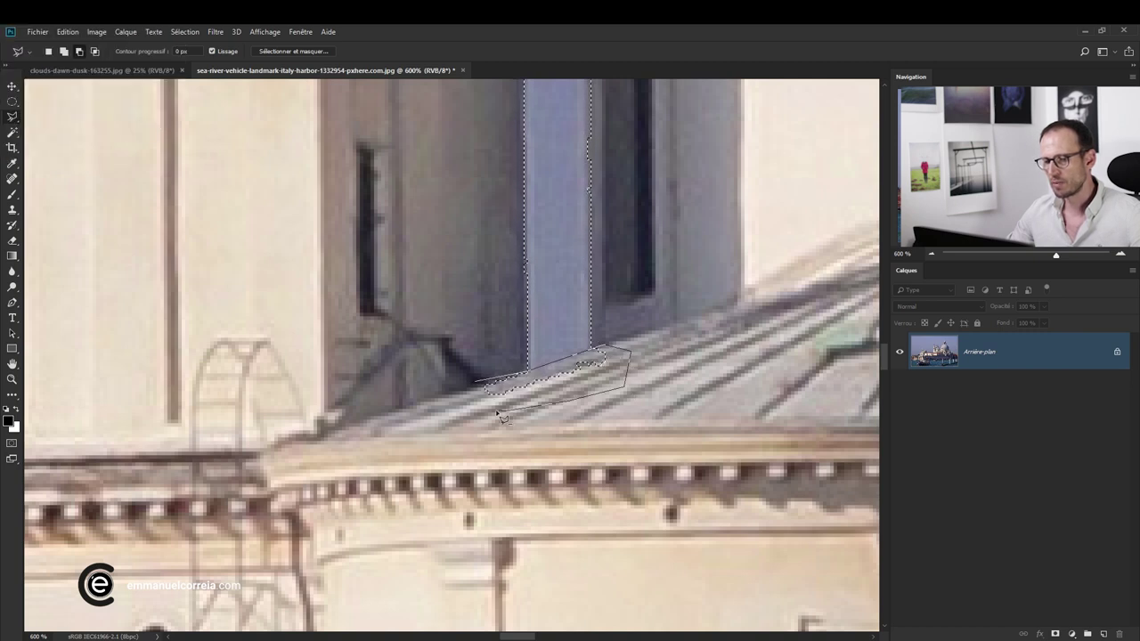
{"action": "left_click", "coordinate": [473, 399]}
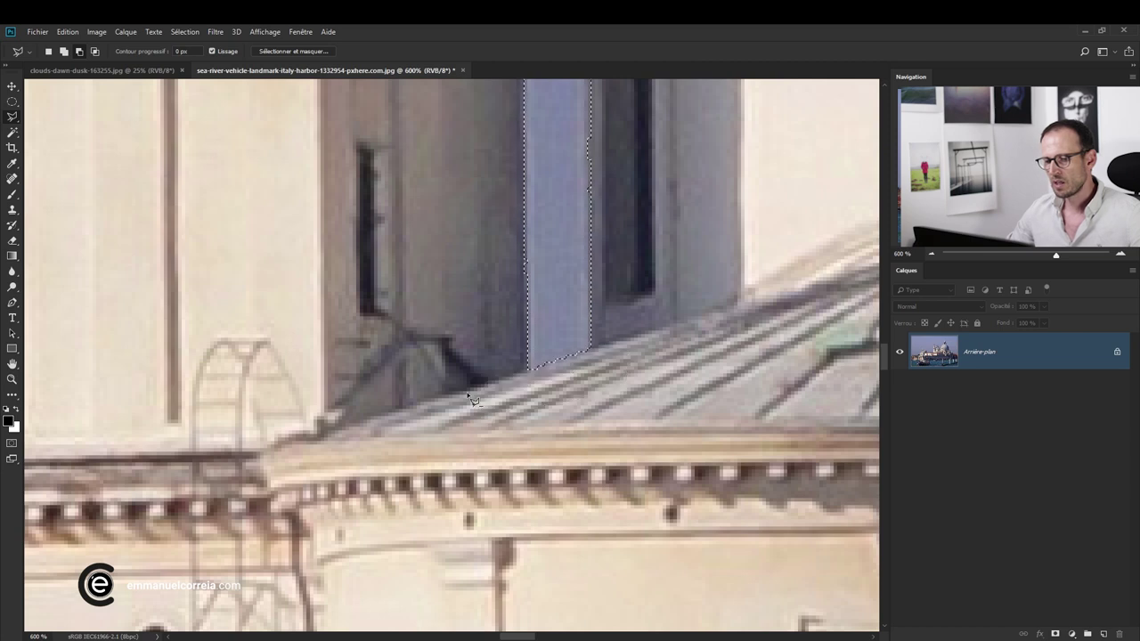
{"action": "left_click", "coordinate": [11, 133]}
Bring the top of the dome into view and set Magic Wand tolerance to 16.
{"action": "scroll", "coordinate": [554, 294], "scroll_direction": "down", "scroll_amount": 5}
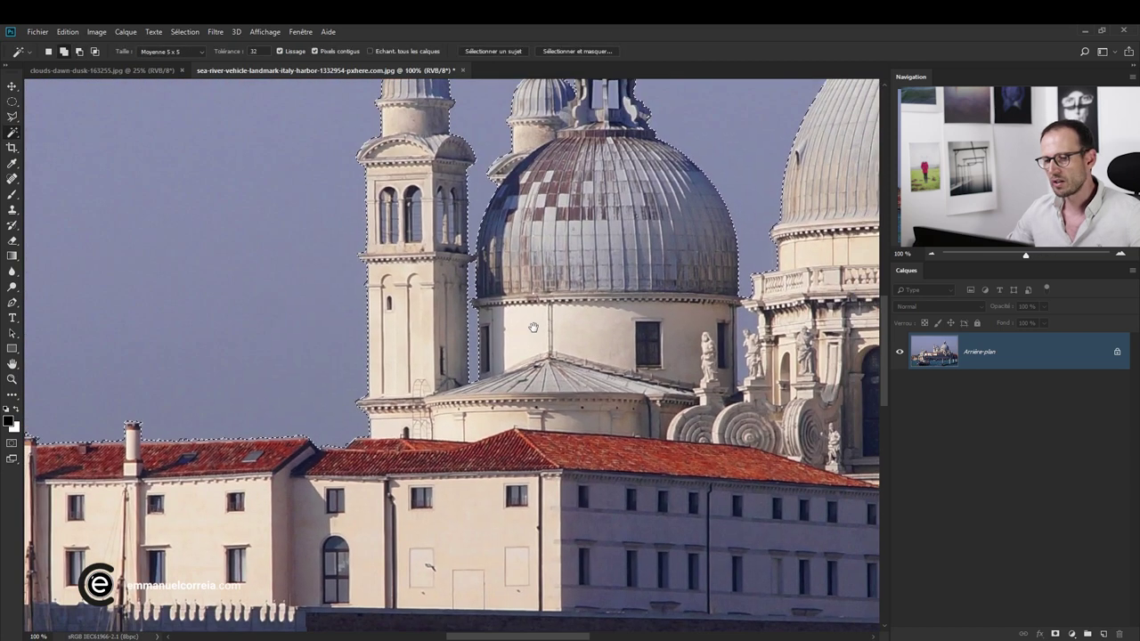
{"action": "scroll", "coordinate": [532, 327], "scroll_direction": "up", "scroll_amount": 3}
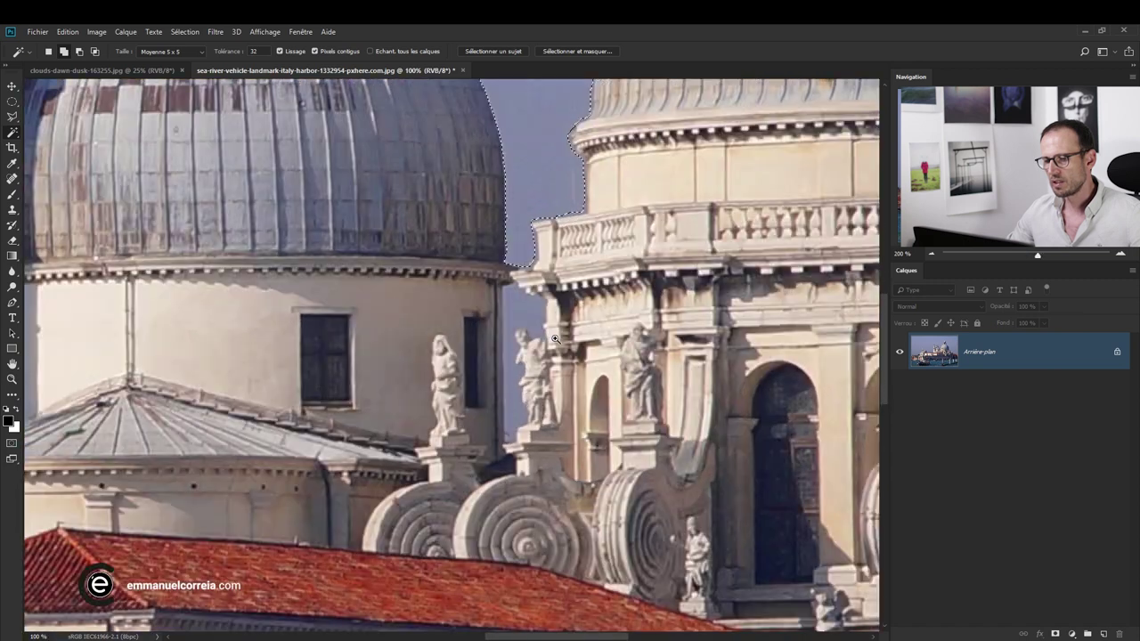
{"action": "scroll", "coordinate": [555, 340], "scroll_direction": "up", "scroll_amount": 2}
{"action": "scroll", "coordinate": [526, 285], "scroll_direction": "up", "scroll_amount": 2}
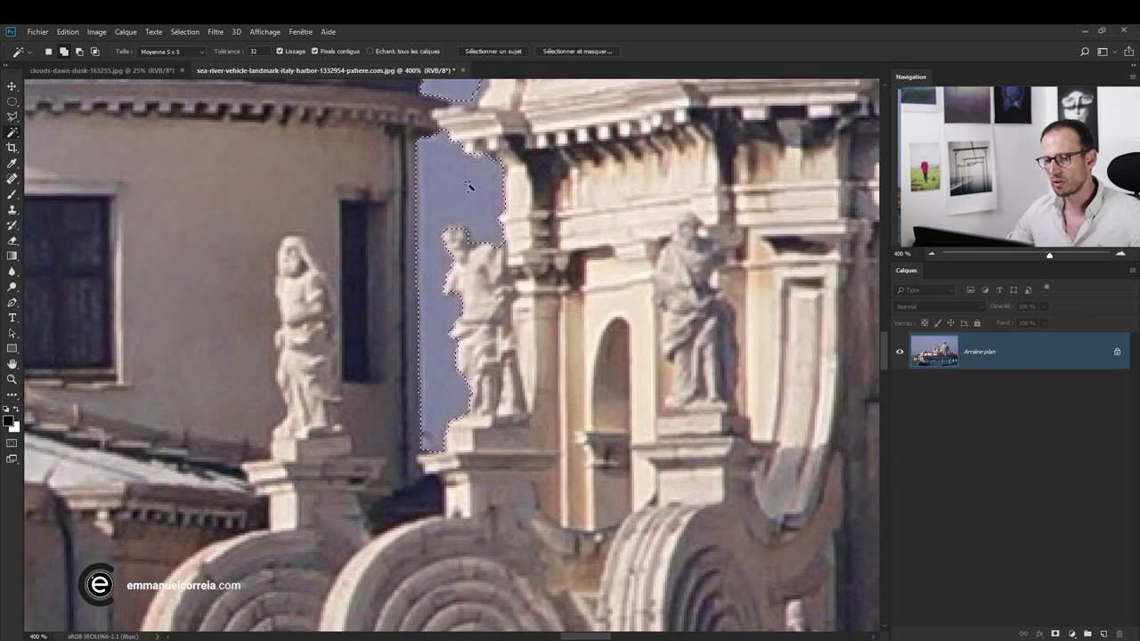
{"action": "scroll", "coordinate": [568, 195], "scroll_direction": "down", "scroll_amount": 1}
{"action": "scroll", "coordinate": [570, 196], "scroll_direction": "down", "scroll_amount": 1}
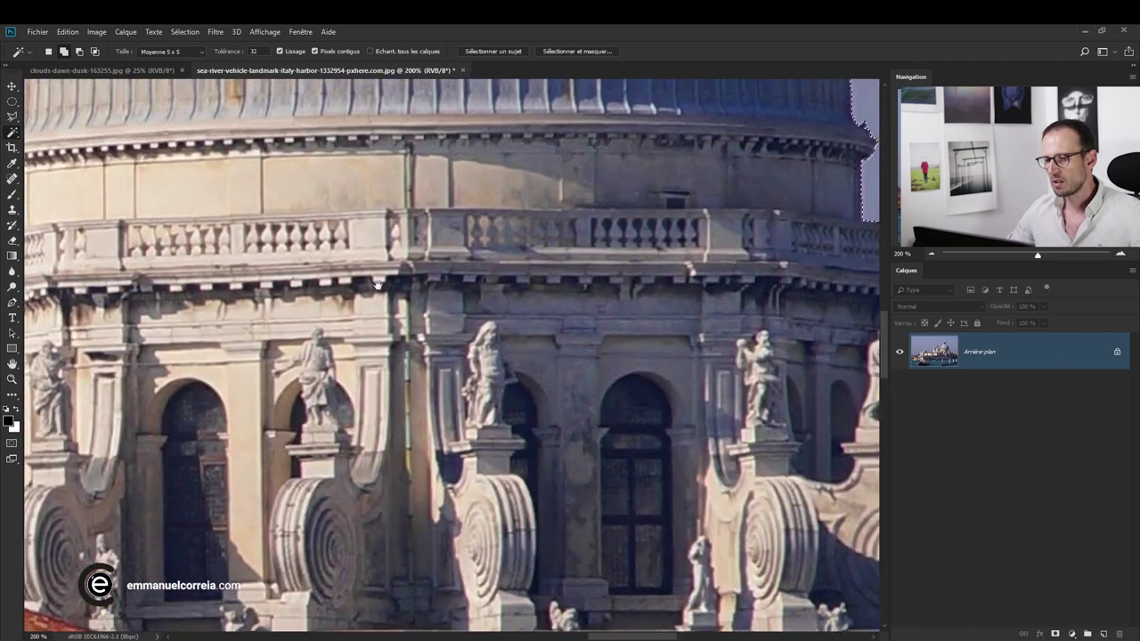
{"action": "mouse_move", "coordinate": [453, 183]}
{"action": "left_mouse_down"}
{"action": "mouse_move", "coordinate": [446, 370]}
{"action": "mouse_move", "coordinate": [481, 460]}
{"action": "left_mouse_up"}
{"action": "scroll", "coordinate": [458, 235], "scroll_direction": "up", "scroll_amount": 1}
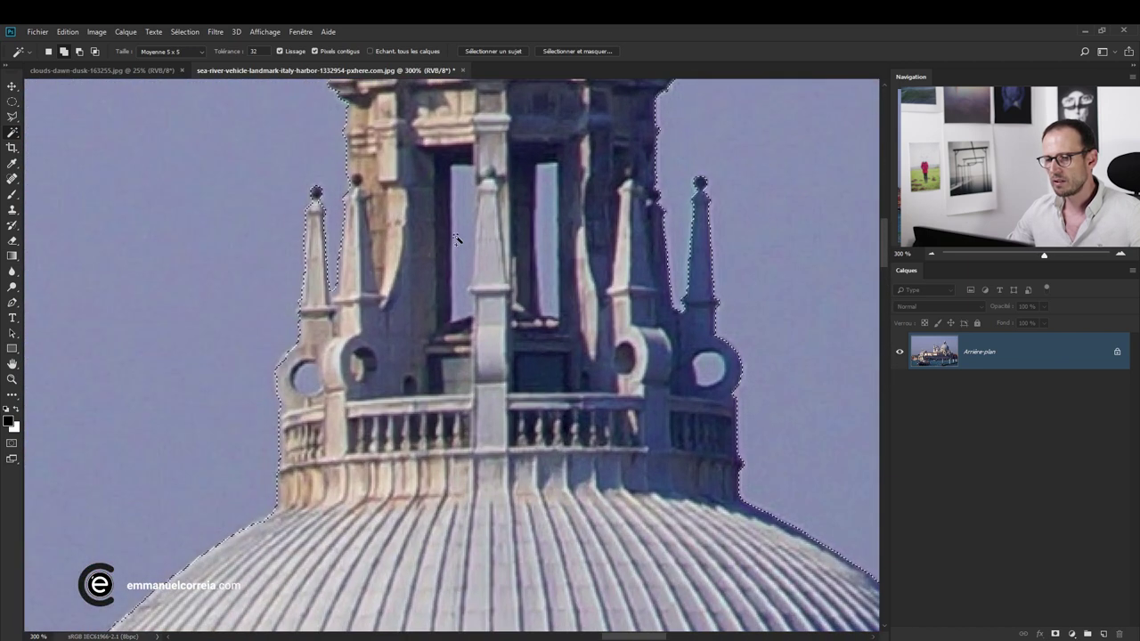
{"action": "scroll", "coordinate": [481, 325], "scroll_direction": "up", "scroll_amount": 1}
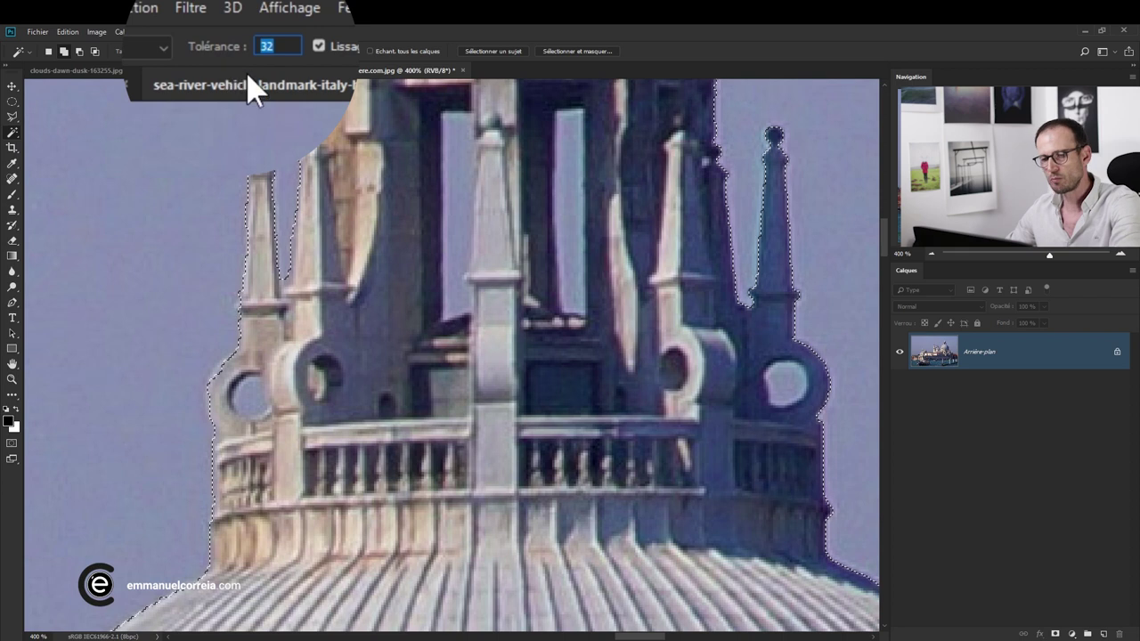
{"action": "type", "text": "15"}
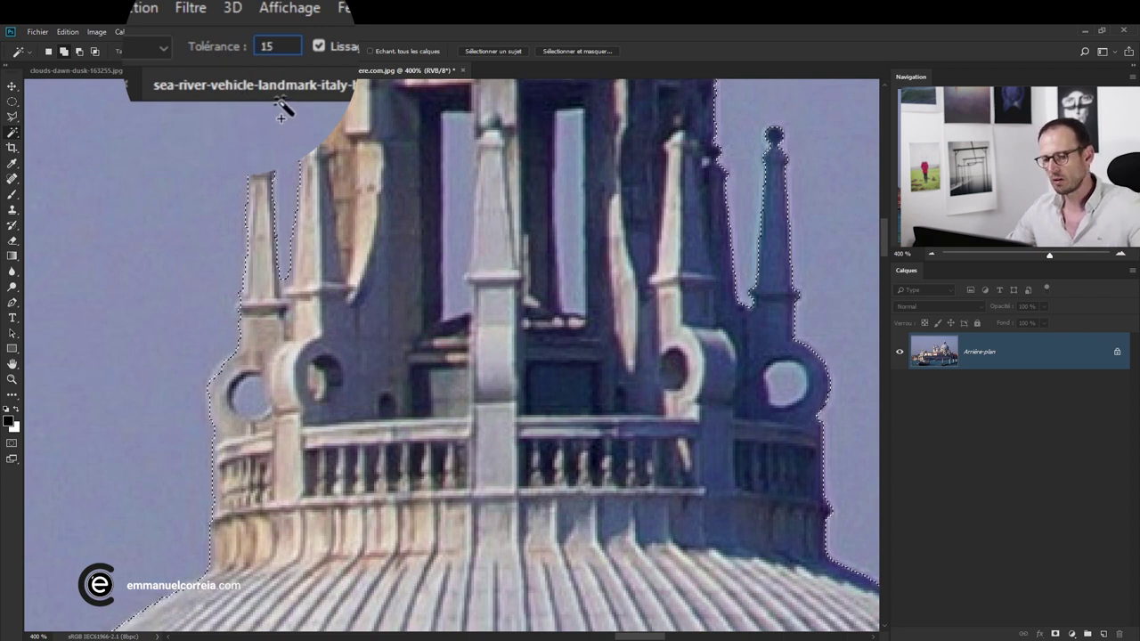
{"action": "key", "text": "BackSpace"}
{"action": "type", "text": "6"}
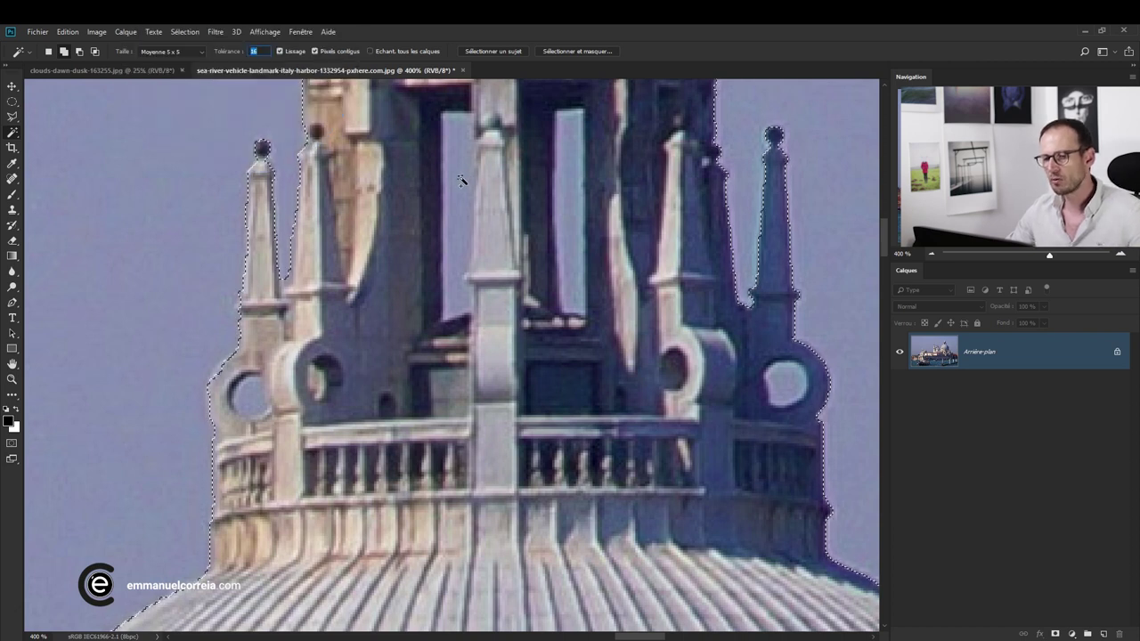
Add the two lantern windows and the two round openings to the selection.
{"action": "left_click", "coordinate": [462, 181]}
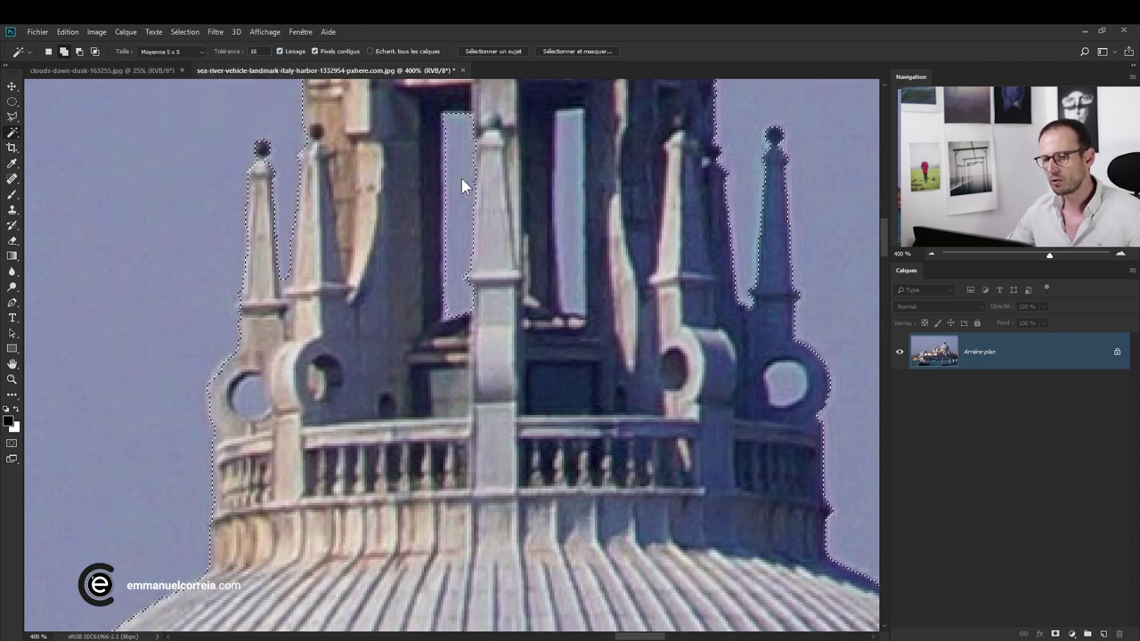
{"action": "left_click", "coordinate": [566, 195]}
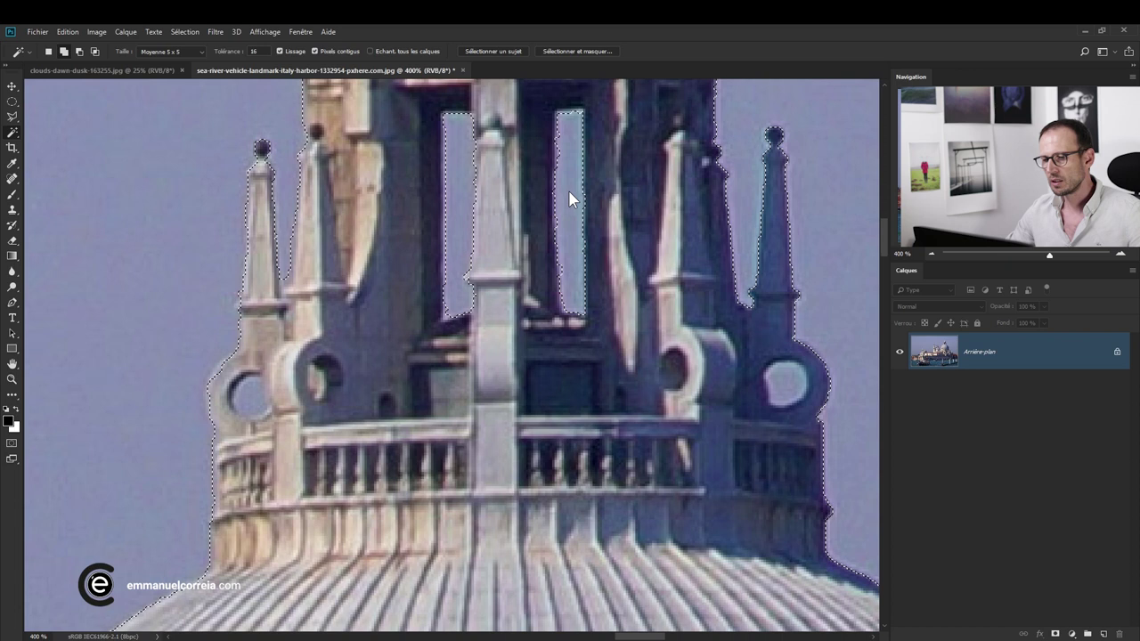
{"action": "left_click", "coordinate": [787, 388]}
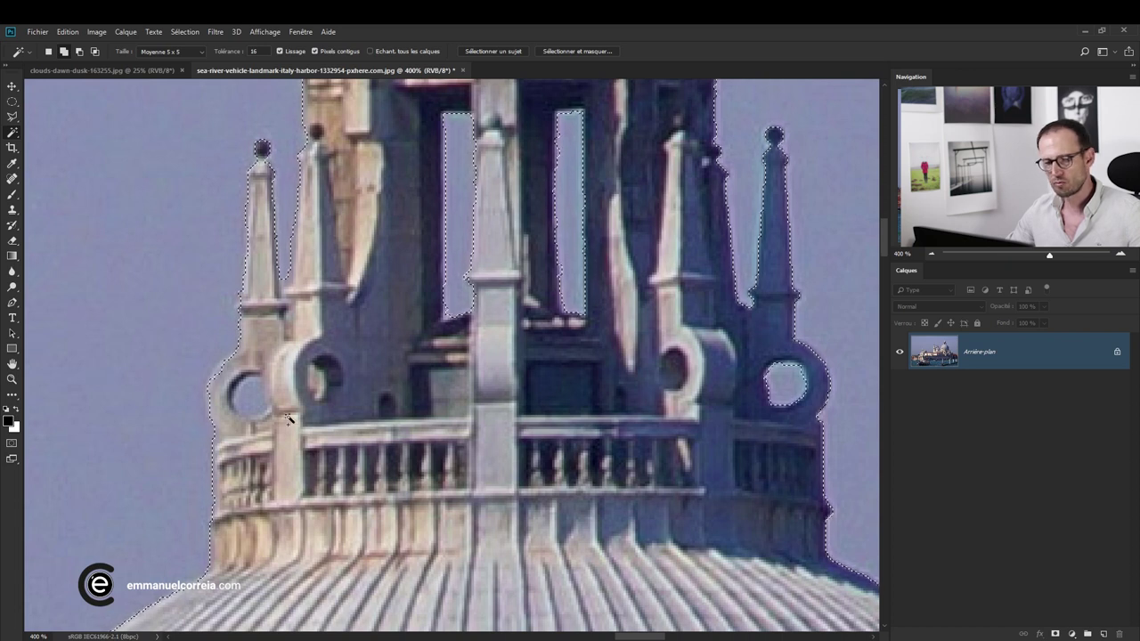
{"action": "left_click", "coordinate": [256, 396]}
Add the speckled sky around the birds above the right-hand roof to the selection.
{"action": "scroll", "coordinate": [256, 399], "scroll_direction": "down", "scroll_amount": 5}
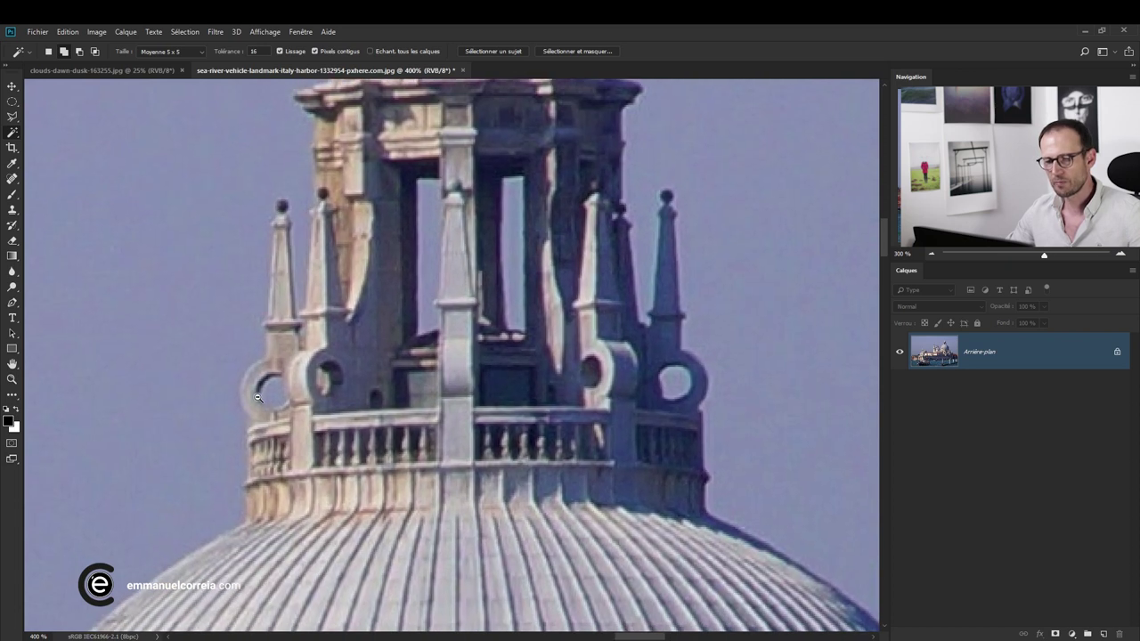
{"action": "scroll", "coordinate": [491, 418], "scroll_direction": "down", "scroll_amount": 3}
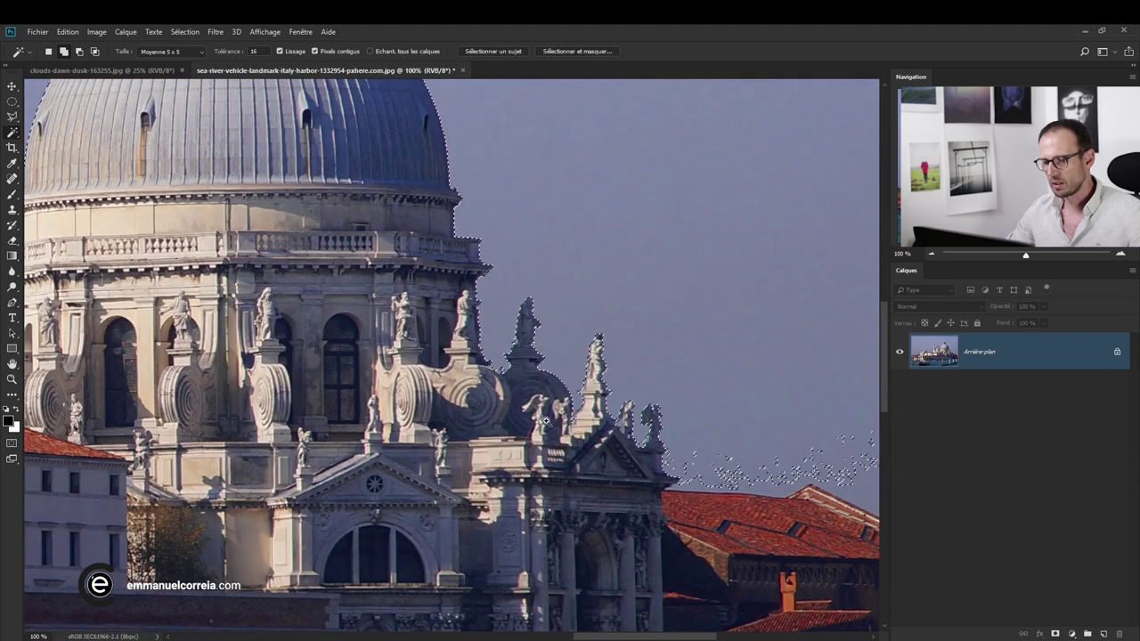
{"action": "scroll", "coordinate": [547, 422], "scroll_direction": "up", "scroll_amount": 2}
{"action": "left_click_drag", "start_coordinate": [548, 422], "coordinate": [566, 413]}
{"action": "scroll", "coordinate": [485, 370], "scroll_direction": "up", "scroll_amount": 1}
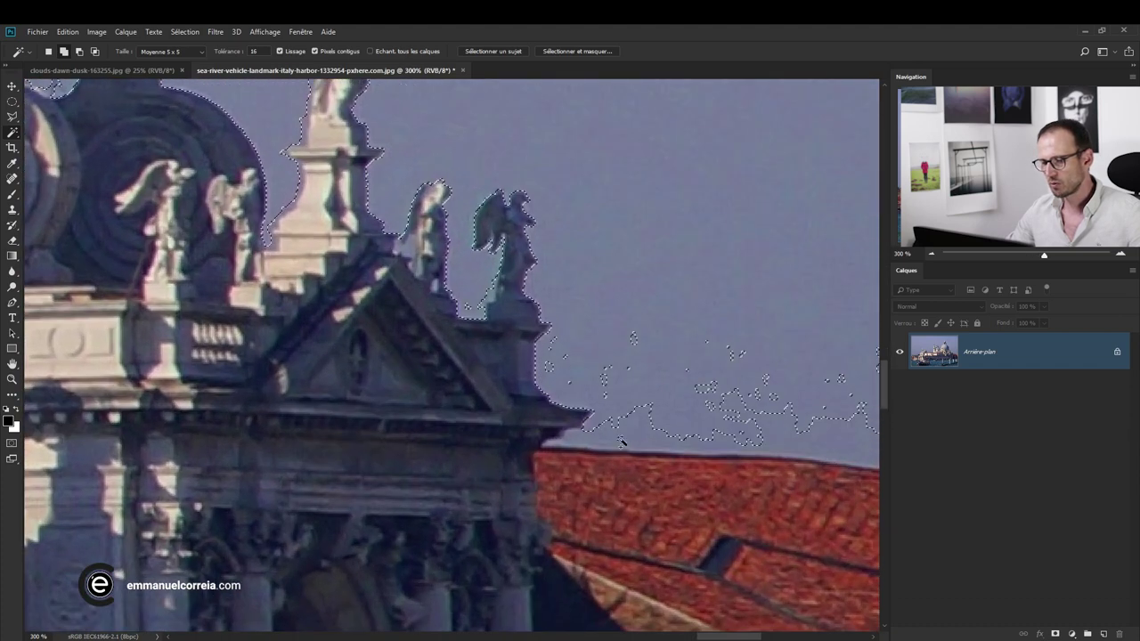
{"action": "left_click", "coordinate": [643, 431]}
Pan across the roofs, domes and lantern tops over to the bell tower.
{"action": "mouse_move", "coordinate": [643, 431]}
{"action": "left_mouse_down"}
{"action": "mouse_move", "coordinate": [419, 325]}
{"action": "mouse_move", "coordinate": [543, 305]}
{"action": "left_mouse_up"}
{"action": "scroll", "coordinate": [414, 323], "scroll_direction": "down", "scroll_amount": 1}
{"action": "mouse_move", "coordinate": [437, 294]}
{"action": "left_mouse_down"}
{"action": "mouse_move", "coordinate": [491, 315]}
{"action": "mouse_move", "coordinate": [519, 297]}
{"action": "mouse_move", "coordinate": [535, 410]}
{"action": "left_mouse_up"}
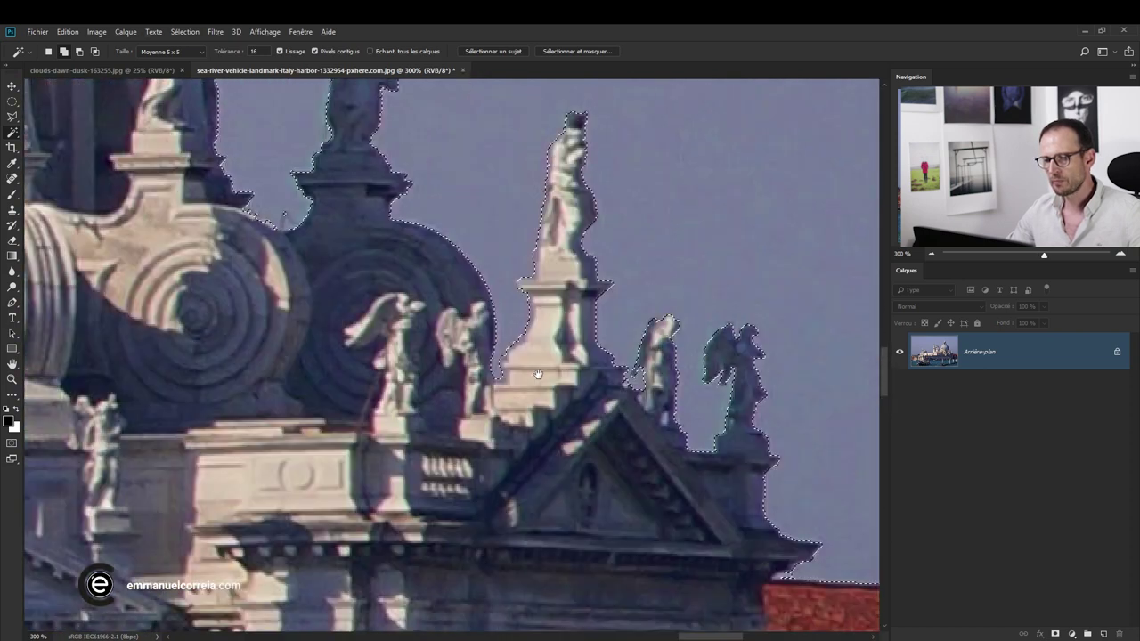
{"action": "left_click_drag", "start_coordinate": [496, 326], "coordinate": [493, 243]}
{"action": "scroll", "coordinate": [715, 418], "scroll_direction": "up", "scroll_amount": 1}
{"action": "scroll", "coordinate": [715, 417], "scroll_direction": "down", "scroll_amount": 1}
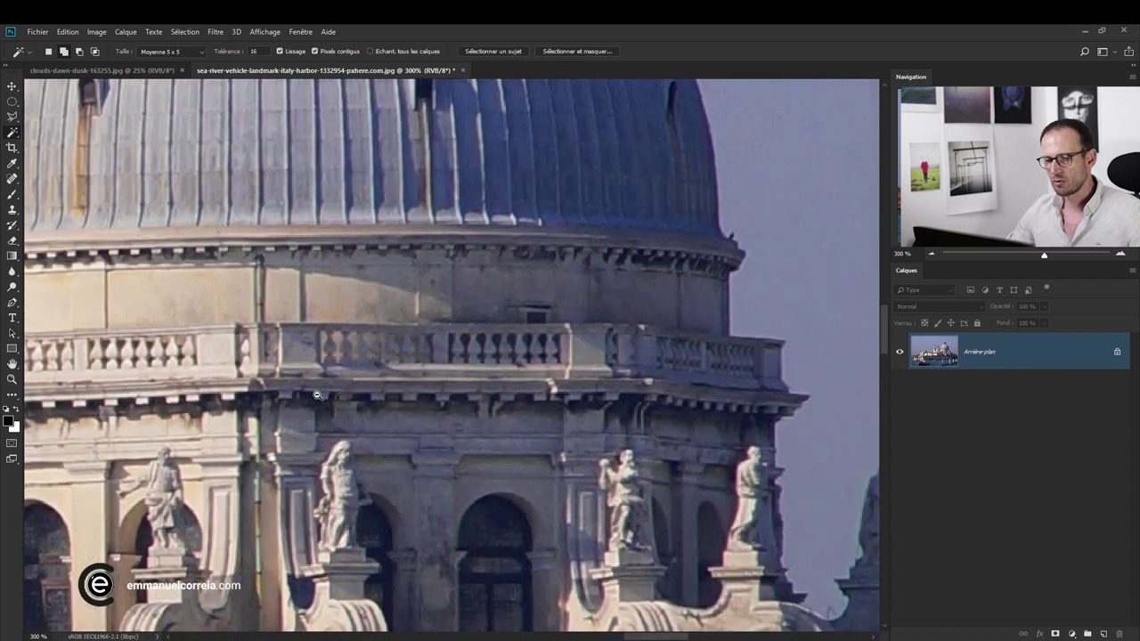
{"action": "scroll", "coordinate": [716, 418], "scroll_direction": "down", "scroll_amount": 1}
{"action": "scroll", "coordinate": [716, 418], "scroll_direction": "down", "scroll_amount": 1}
{"action": "mouse_move", "coordinate": [339, 365]}
{"action": "left_mouse_down"}
{"action": "mouse_move", "coordinate": [614, 361]}
{"action": "mouse_move", "coordinate": [680, 532]}
{"action": "left_mouse_up"}
{"action": "scroll", "coordinate": [602, 172], "scroll_direction": "up", "scroll_amount": 2}
{"action": "left_click_drag", "start_coordinate": [601, 171], "coordinate": [604, 456]}
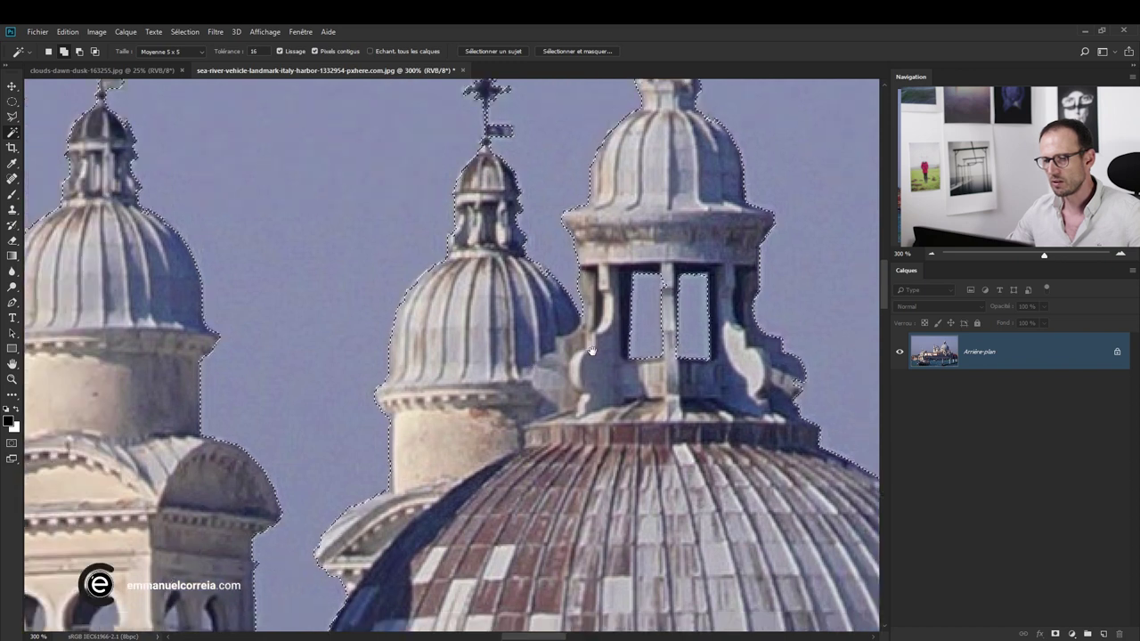
{"action": "left_click_drag", "start_coordinate": [609, 328], "coordinate": [505, 290]}
{"action": "scroll", "coordinate": [505, 290], "scroll_direction": "up", "scroll_amount": 2}
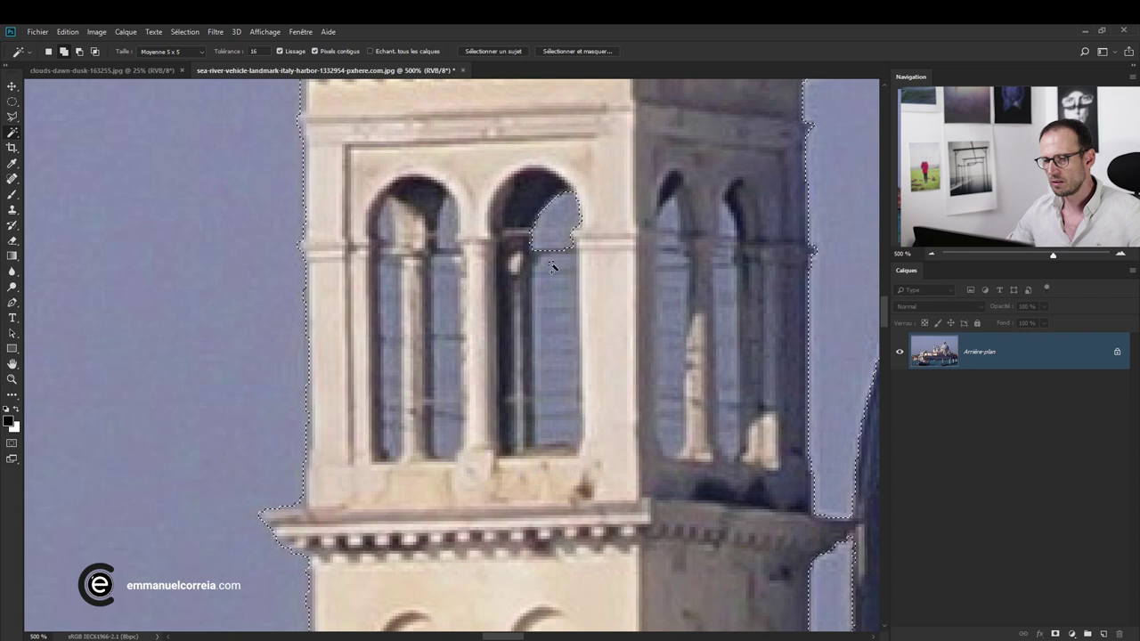
Undo a wrong bell tower window pick and lower Magic Wand tolerance to 10.
{"action": "left_click", "coordinate": [552, 300]}
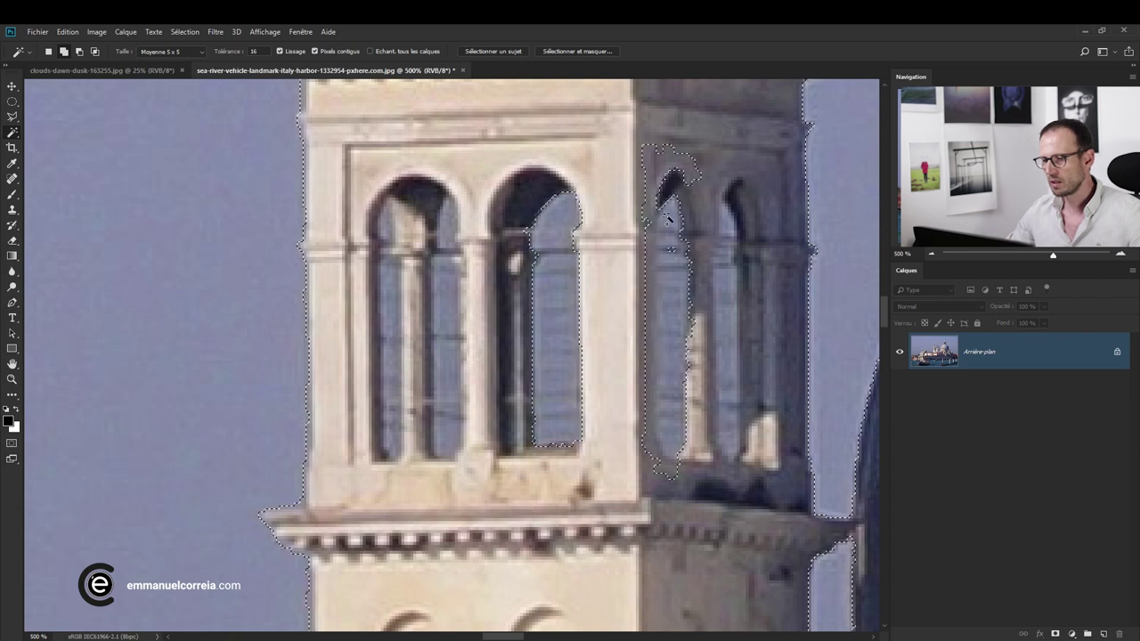
{"action": "key", "text": "ctrl+z"}
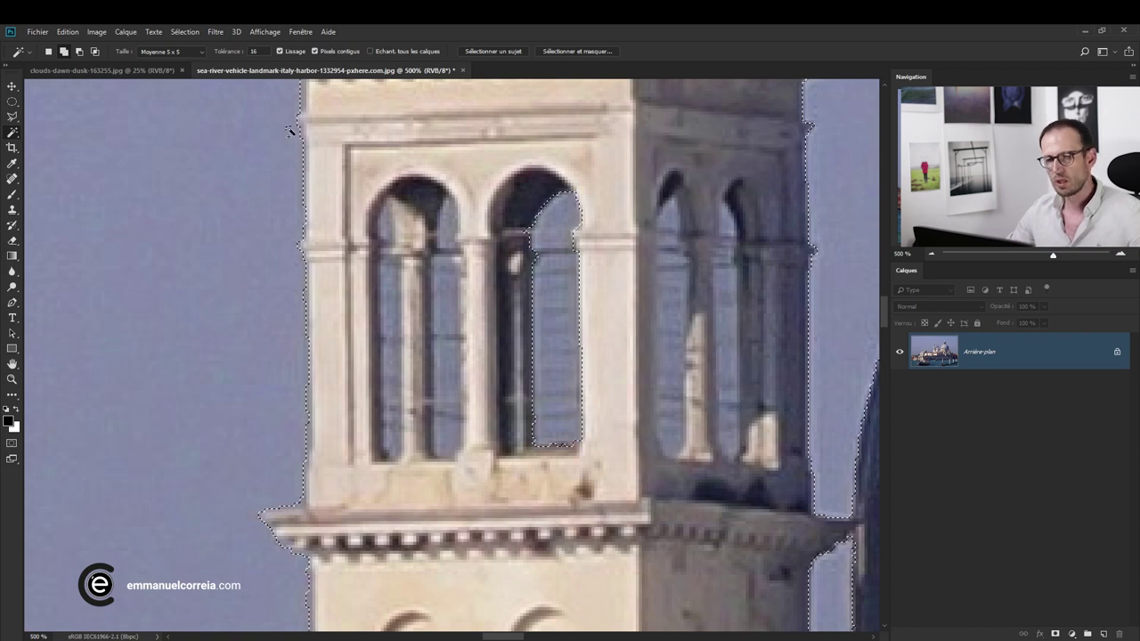
{"action": "double_click", "coordinate": [254, 51]}
{"action": "type", "text": "10"}
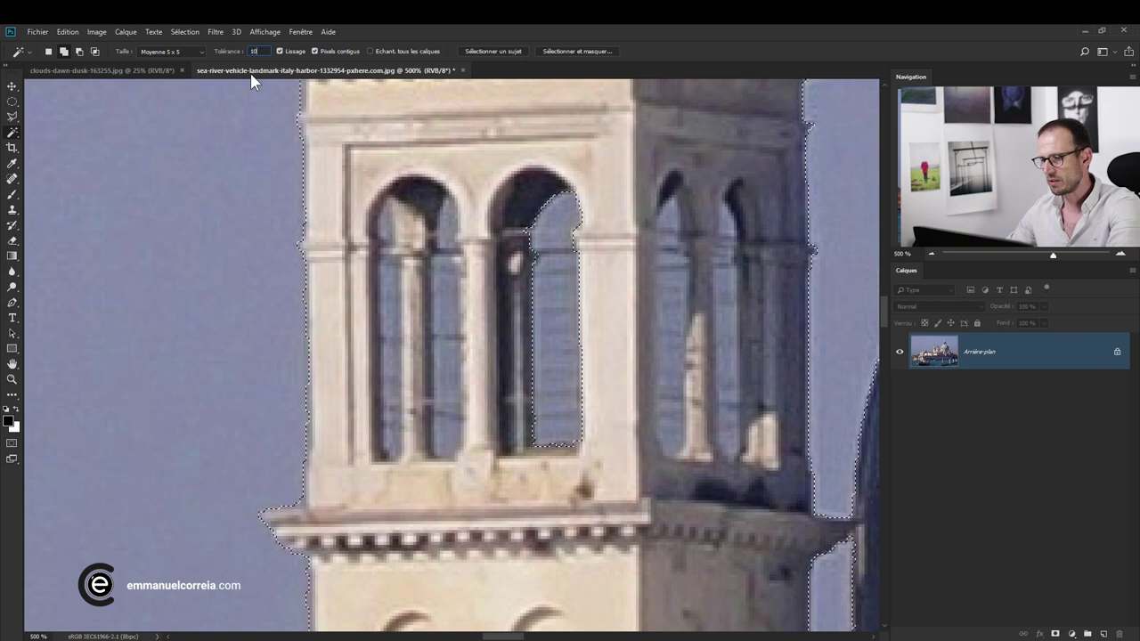
Add the bell tower's left, middle and upper window openings, undoing one wrong pick.
{"action": "left_click", "coordinate": [667, 223]}
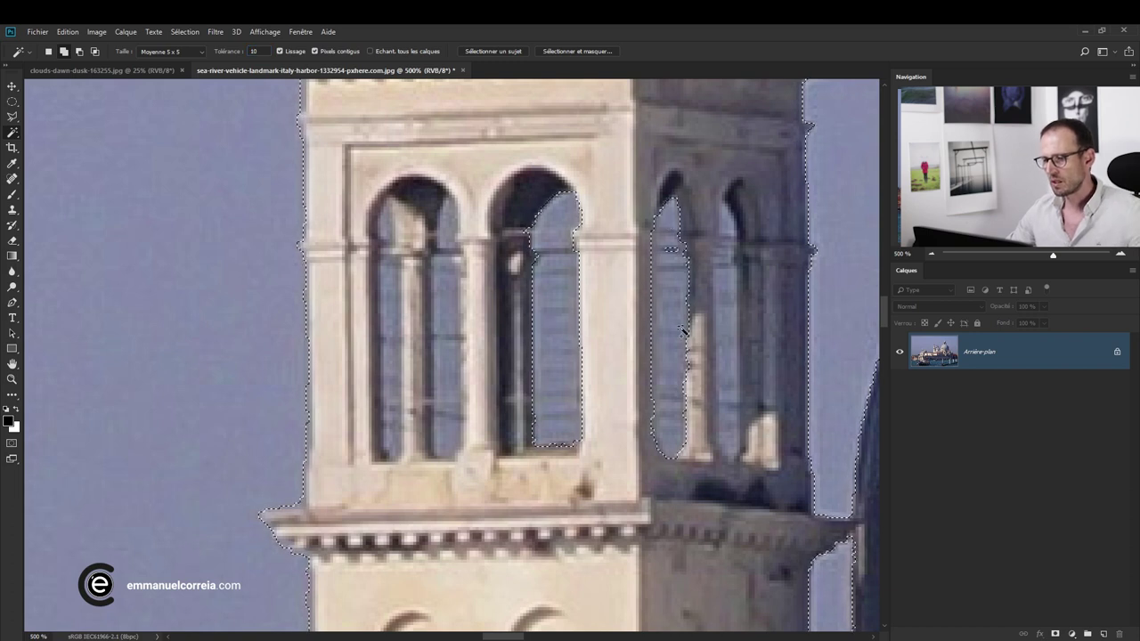
{"action": "left_click", "coordinate": [731, 231]}
{"action": "key", "text": "ctrl+z"}
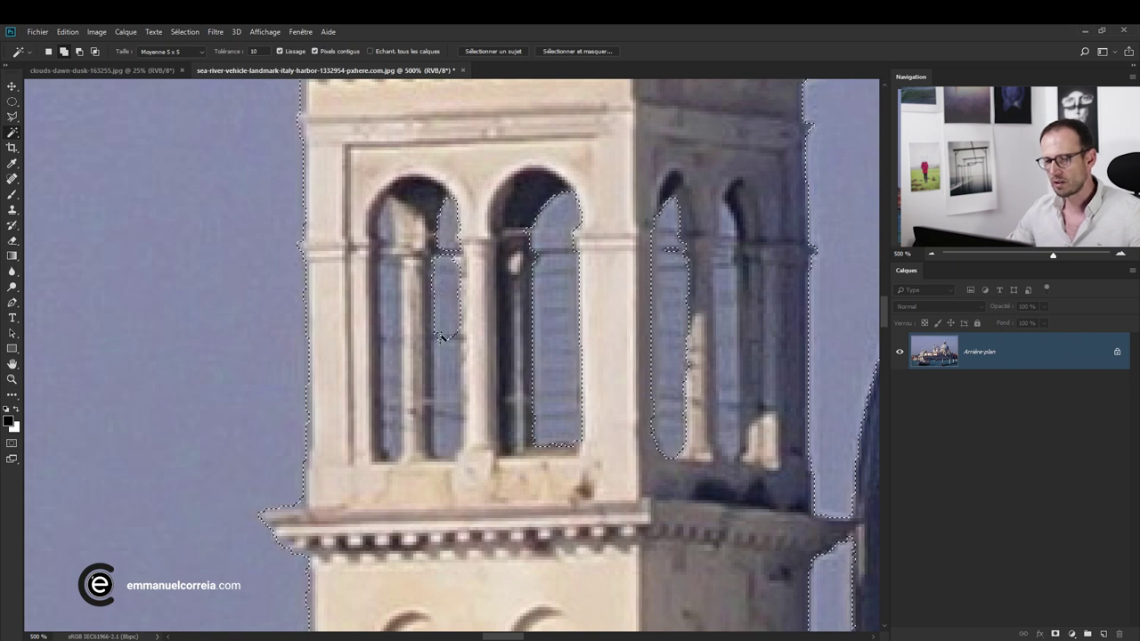
{"action": "left_click", "coordinate": [447, 374]}
{"action": "left_click", "coordinate": [397, 358]}
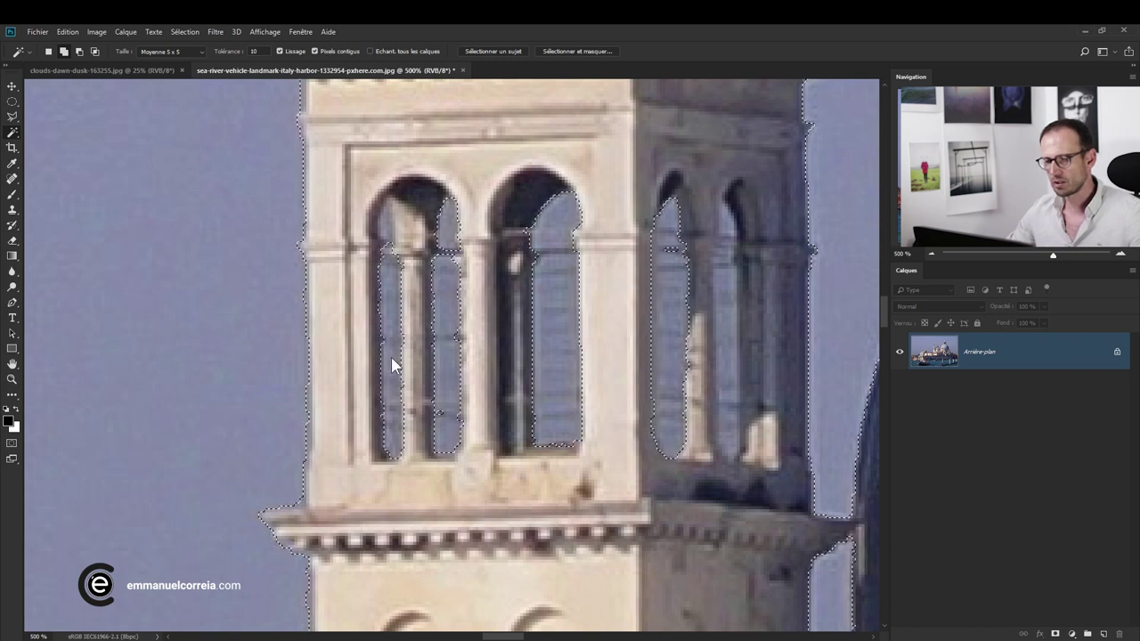
{"action": "left_click", "coordinate": [386, 227]}
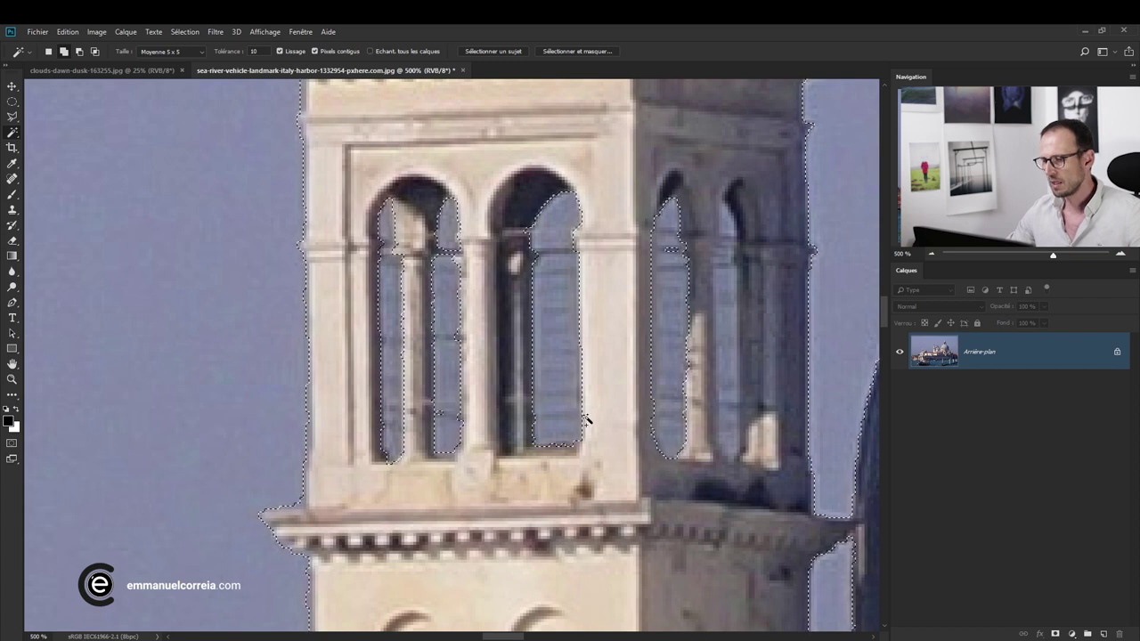
{"action": "mouse_move", "coordinate": [712, 383]}
{"action": "left_mouse_down"}
{"action": "mouse_move", "coordinate": [651, 314]}
{"action": "mouse_move", "coordinate": [555, 330]}
{"action": "left_mouse_up"}
{"action": "scroll", "coordinate": [650, 315], "scroll_direction": "down", "scroll_amount": 1}
{"action": "scroll", "coordinate": [664, 307], "scroll_direction": "up", "scroll_amount": 2}
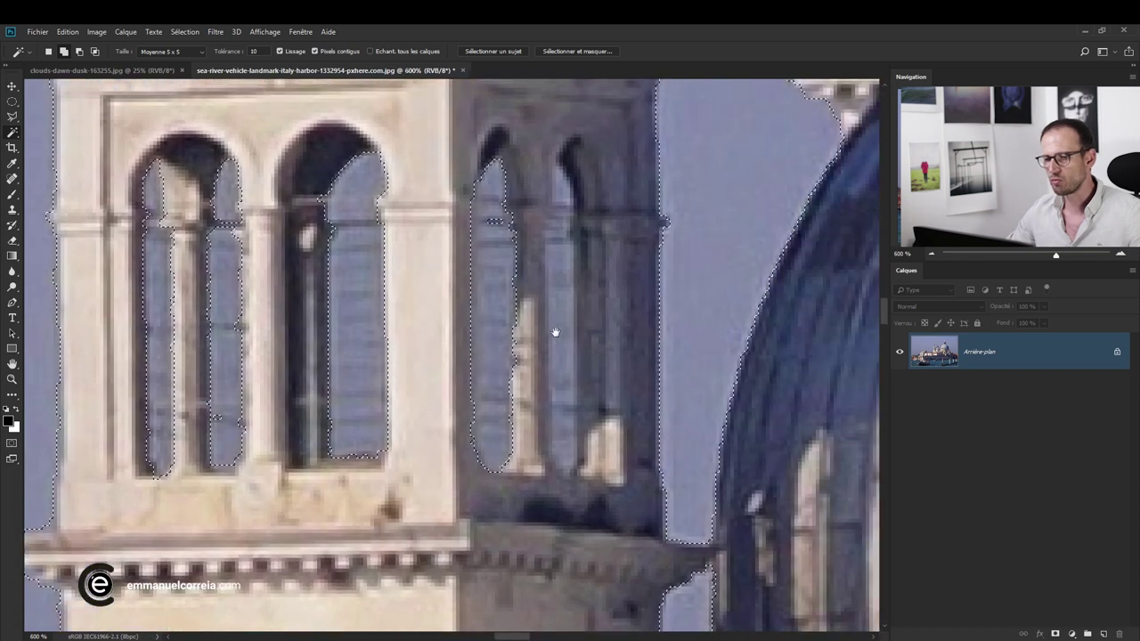
Trace the narrow shaded-side window with the freehand Lasso in Add to selection mode.
{"action": "left_click", "coordinate": [11, 117]}
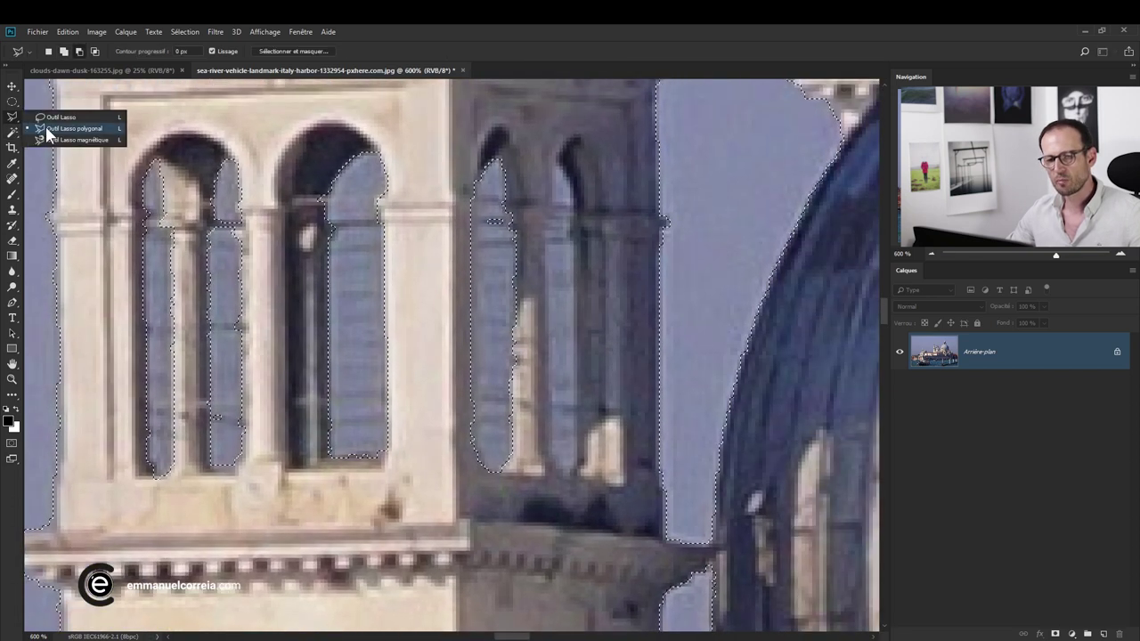
{"action": "left_click", "coordinate": [50, 118]}
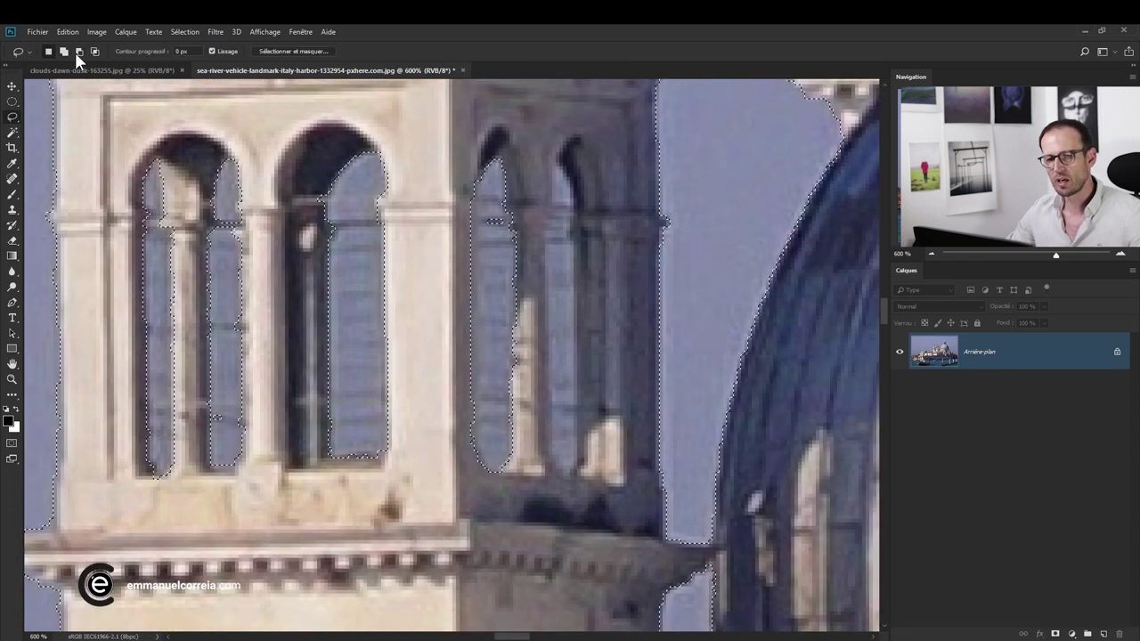
{"action": "left_click", "coordinate": [63, 52]}
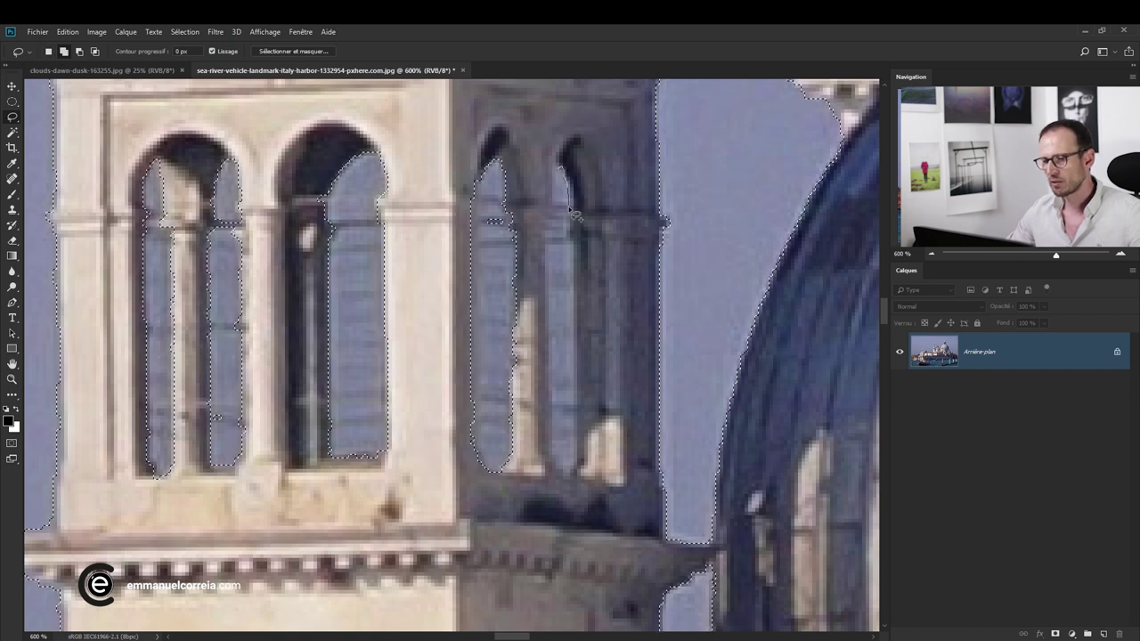
{"action": "left_click_drag", "start_coordinate": [576, 303], "coordinate": [558, 304]}
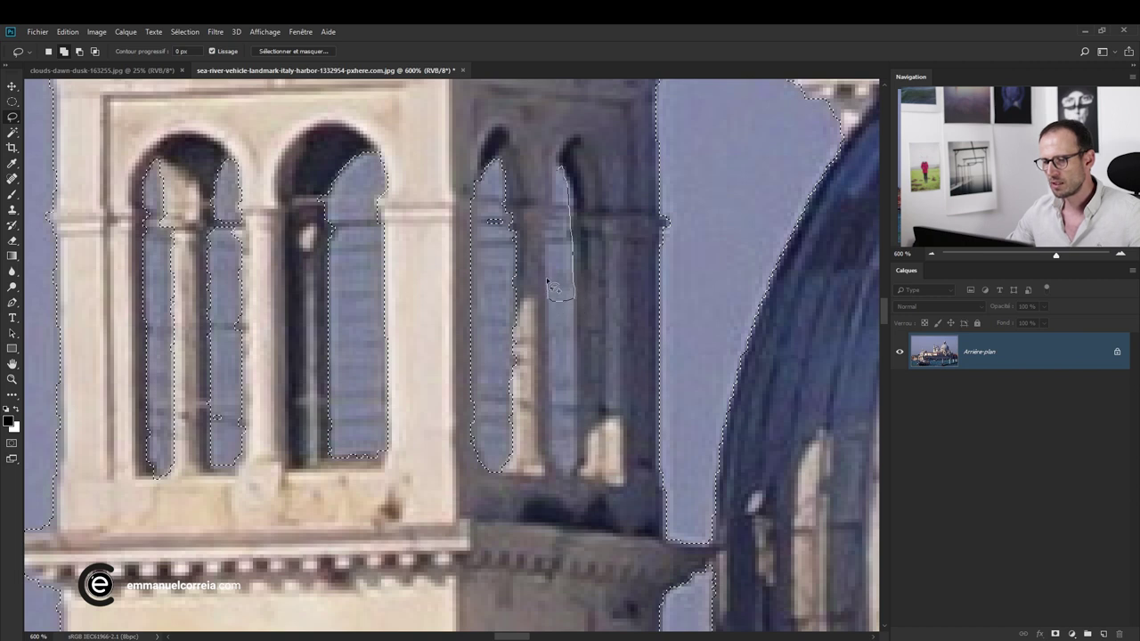
{"action": "left_click_drag", "start_coordinate": [554, 175], "coordinate": [556, 178]}
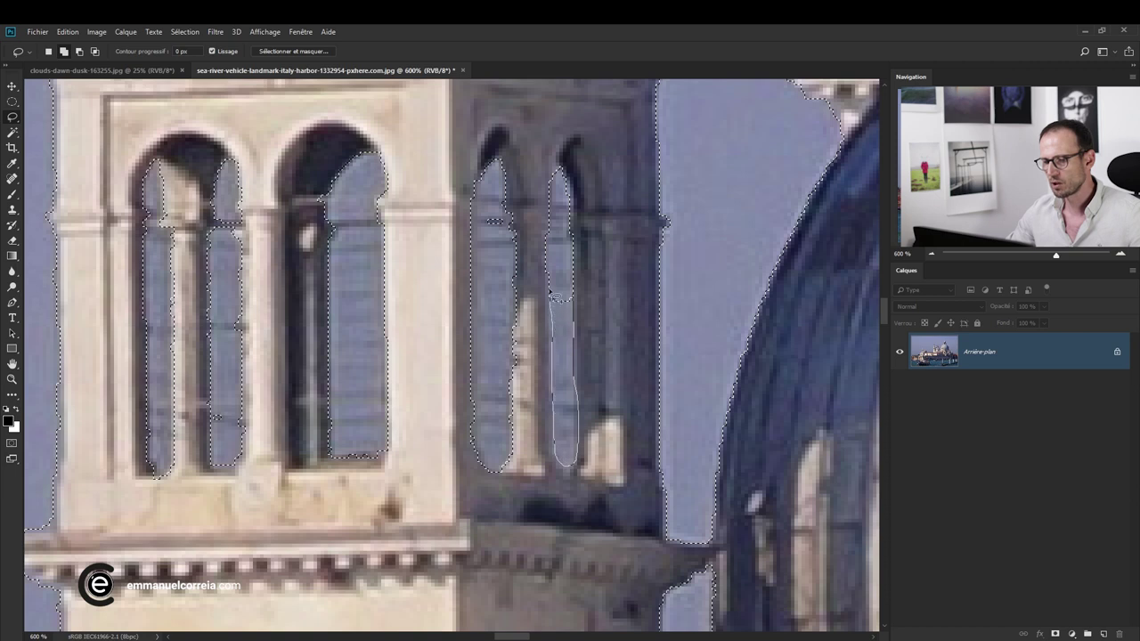
{"action": "left_click_drag", "start_coordinate": [554, 279], "coordinate": [555, 283]}
{"action": "scroll", "coordinate": [535, 294], "scroll_direction": "down", "scroll_amount": 3}
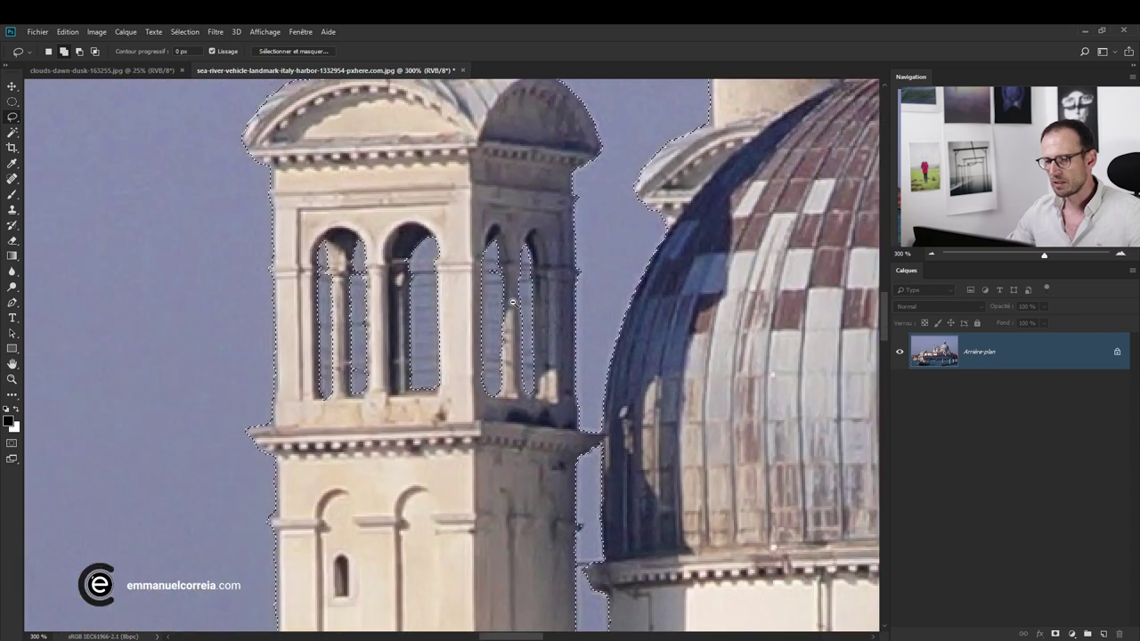
{"action": "scroll", "coordinate": [513, 303], "scroll_direction": "down", "scroll_amount": 1}
{"action": "scroll", "coordinate": [498, 333], "scroll_direction": "down", "scroll_amount": 1}
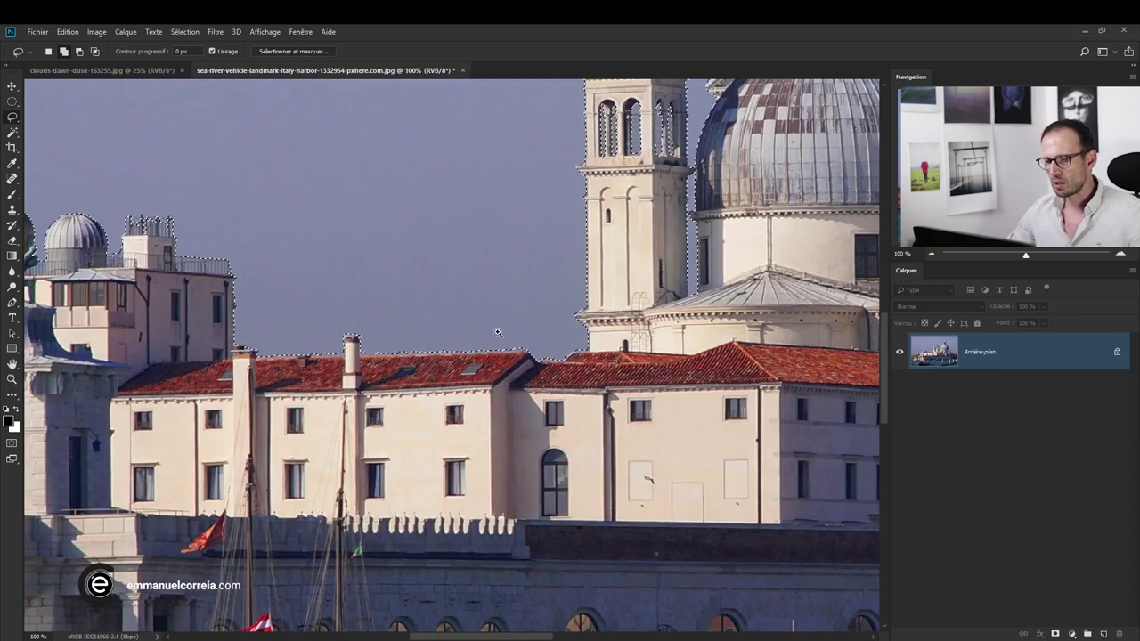
{"action": "scroll", "coordinate": [498, 333], "scroll_direction": "up", "scroll_amount": 1}
{"action": "scroll", "coordinate": [491, 320], "scroll_direction": "up", "scroll_amount": 1}
{"action": "scroll", "coordinate": [565, 340], "scroll_direction": "up", "scroll_amount": 1}
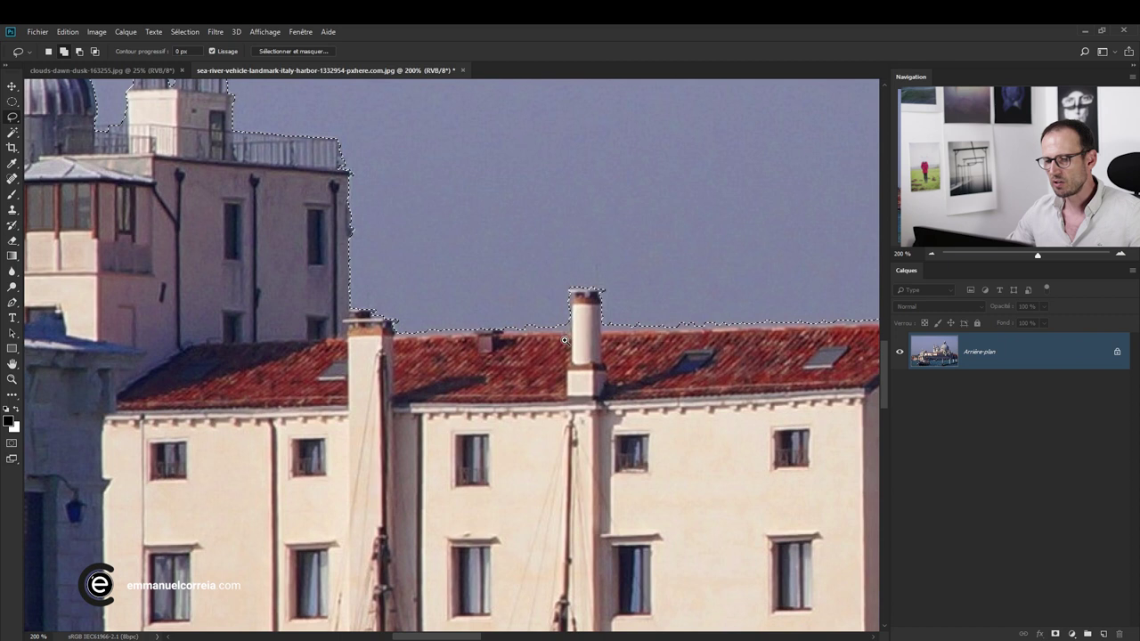
{"action": "scroll", "coordinate": [534, 342], "scroll_direction": "up", "scroll_amount": 3}
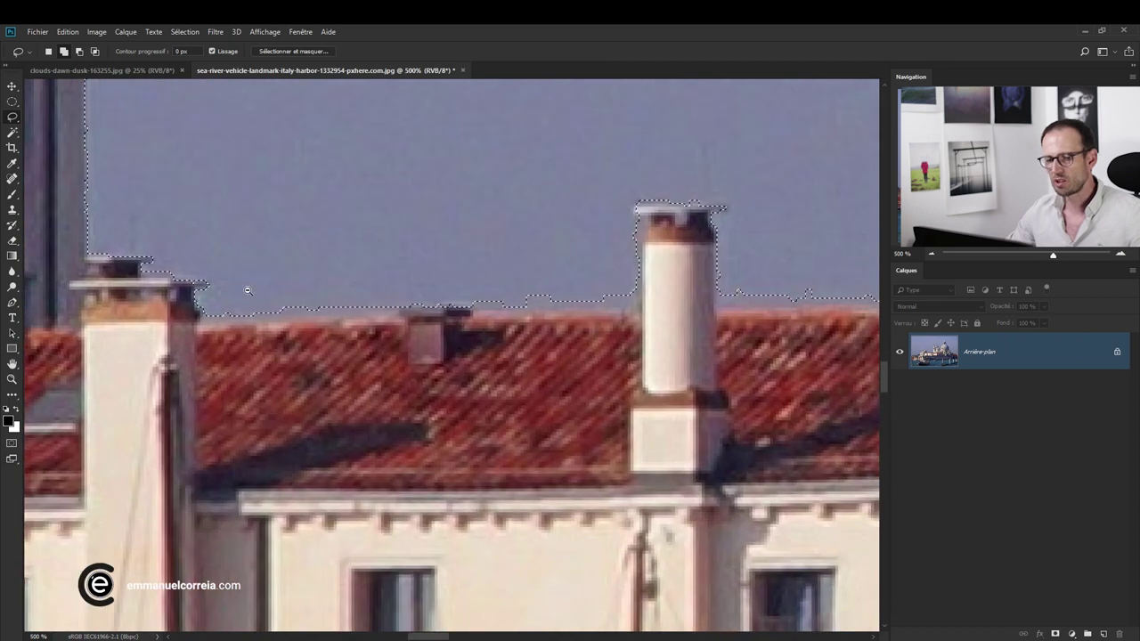
{"action": "scroll", "coordinate": [248, 291], "scroll_direction": "down", "scroll_amount": 2}
{"action": "left_click_drag", "start_coordinate": [241, 285], "coordinate": [363, 328]}
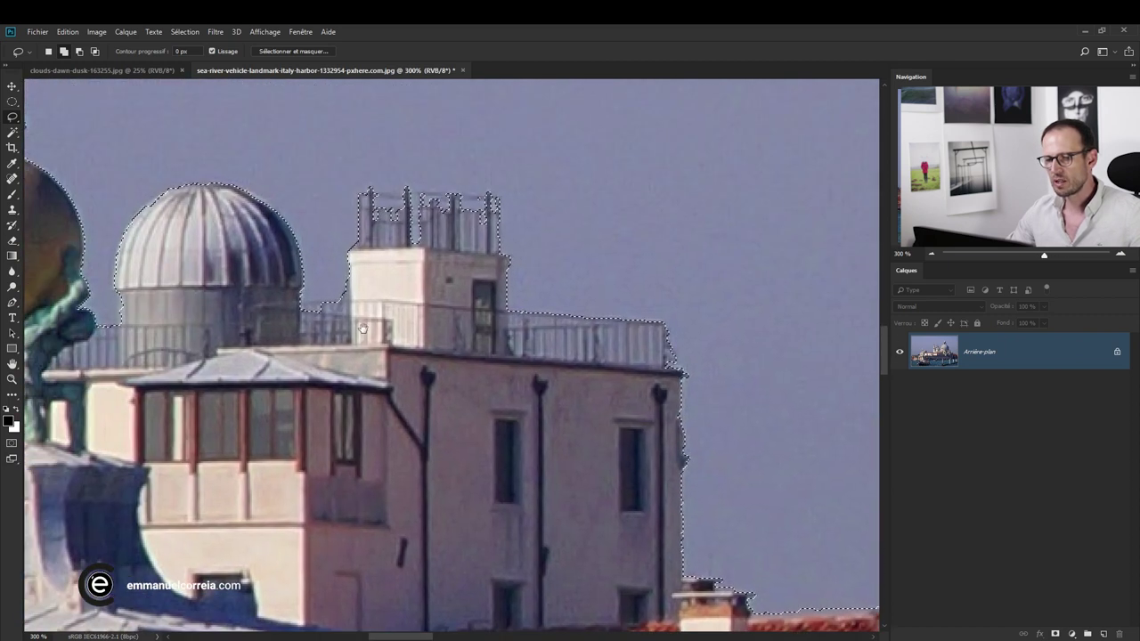
{"action": "scroll", "coordinate": [363, 329], "scroll_direction": "down", "scroll_amount": 1}
{"action": "left_click_drag", "start_coordinate": [236, 308], "coordinate": [422, 310]}
{"action": "mouse_move", "coordinate": [454, 267]}
{"action": "left_mouse_down"}
{"action": "mouse_move", "coordinate": [439, 311]}
{"action": "mouse_move", "coordinate": [565, 295]}
{"action": "left_mouse_up"}
{"action": "left_click_drag", "start_coordinate": [466, 475], "coordinate": [577, 152]}
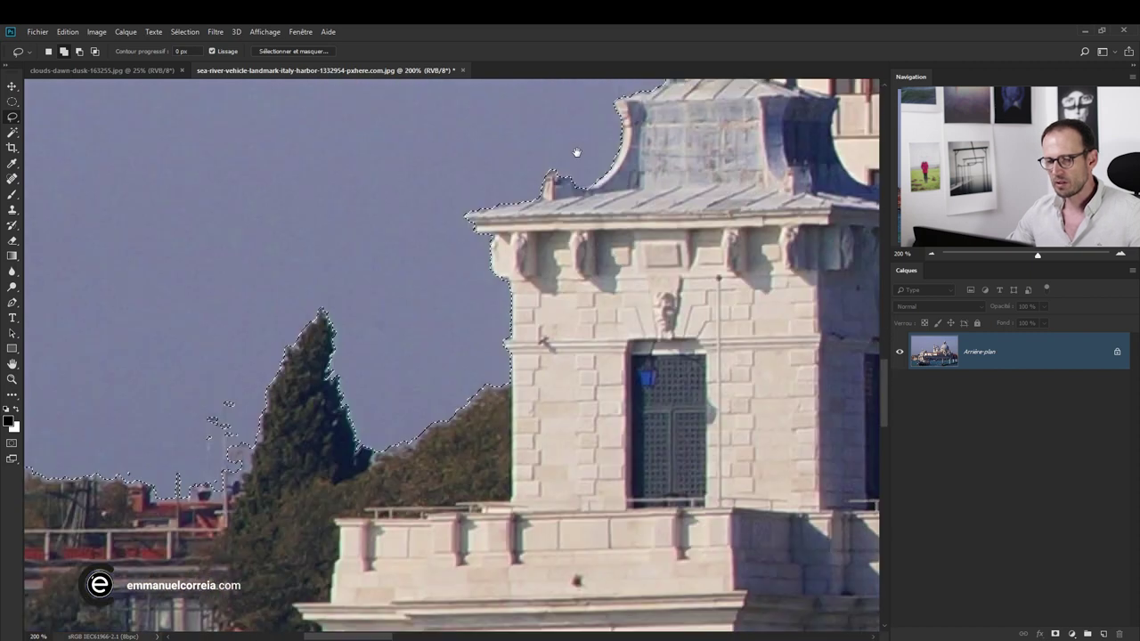
{"action": "left_click_drag", "start_coordinate": [386, 330], "coordinate": [591, 216]}
{"action": "mouse_move", "coordinate": [393, 211]}
{"action": "left_mouse_down"}
{"action": "mouse_move", "coordinate": [687, 247]}
{"action": "mouse_move", "coordinate": [810, 241]}
{"action": "left_mouse_up"}
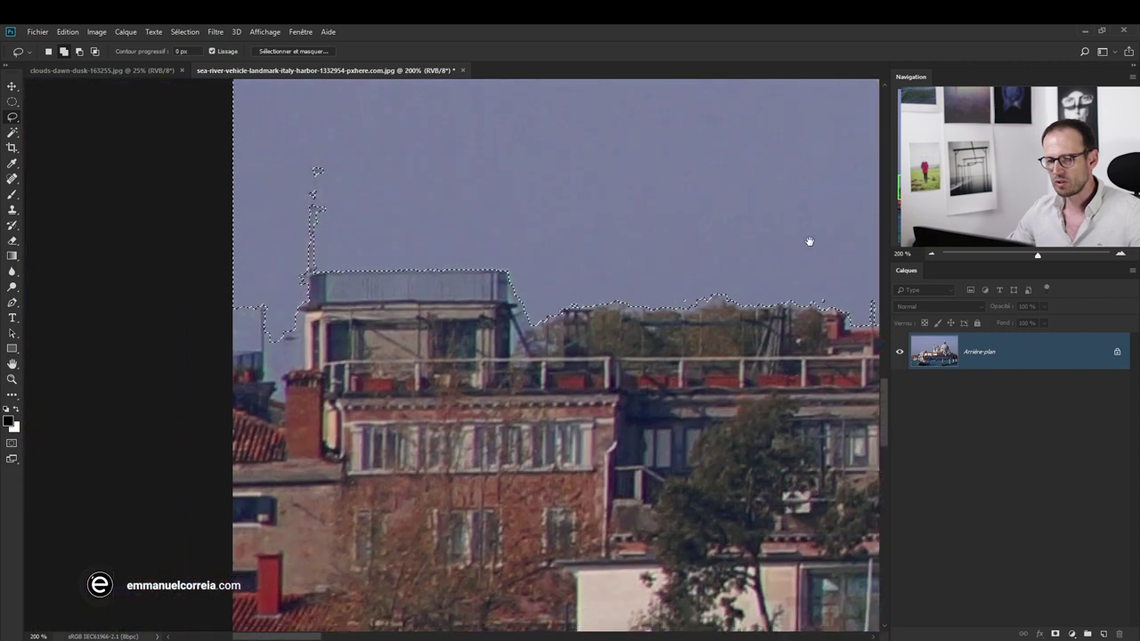
{"action": "scroll", "coordinate": [809, 241], "scroll_direction": "down", "scroll_amount": 5}
{"action": "left_click_drag", "start_coordinate": [534, 237], "coordinate": [460, 222]}
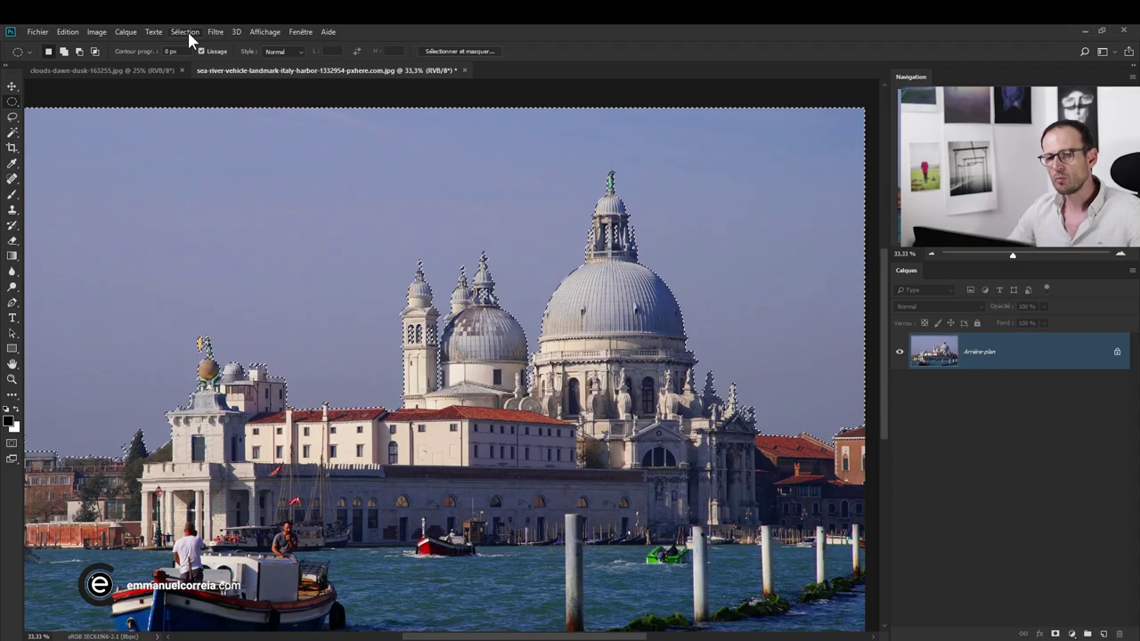
Store the sky selection as a new channel, then deselect and zoom out to the whole photo.
{"action": "left_click", "coordinate": [186, 31]}
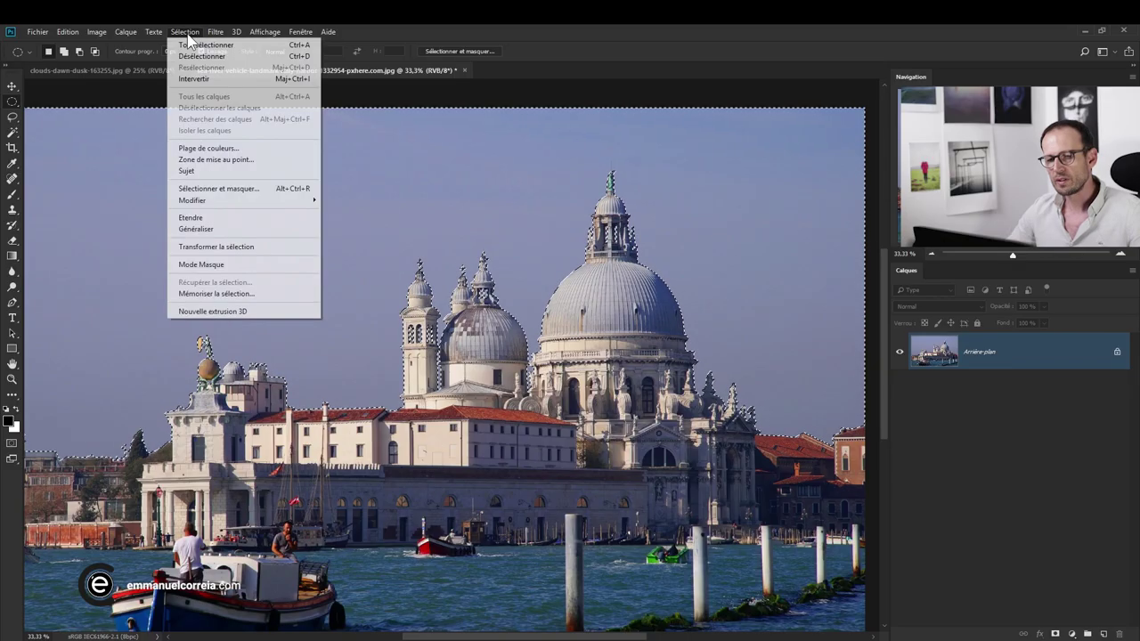
{"action": "left_click", "coordinate": [213, 294]}
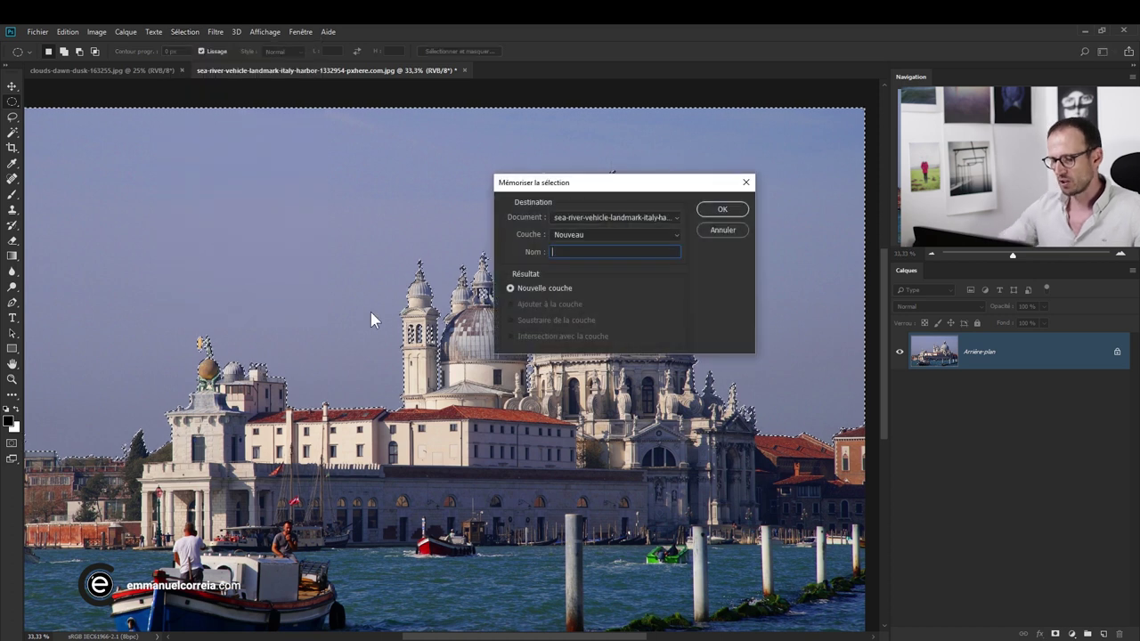
{"action": "type", "text": "C"}
{"action": "key", "text": "Return"}
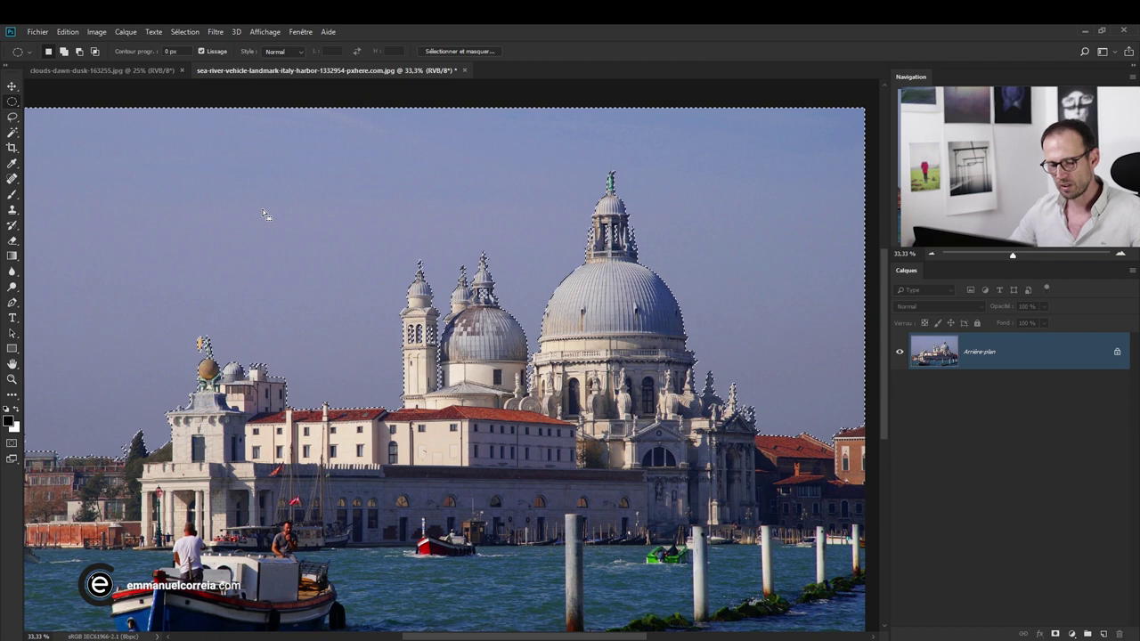
{"action": "key", "text": "ctrl+d"}
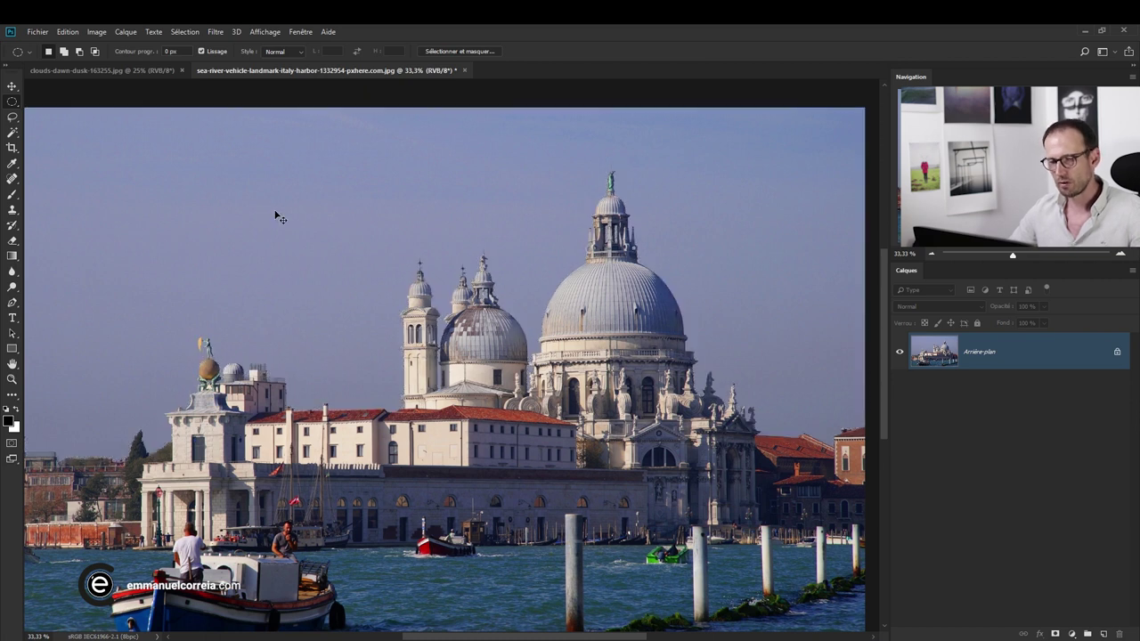
{"action": "key", "text": "ctrl+minus"}
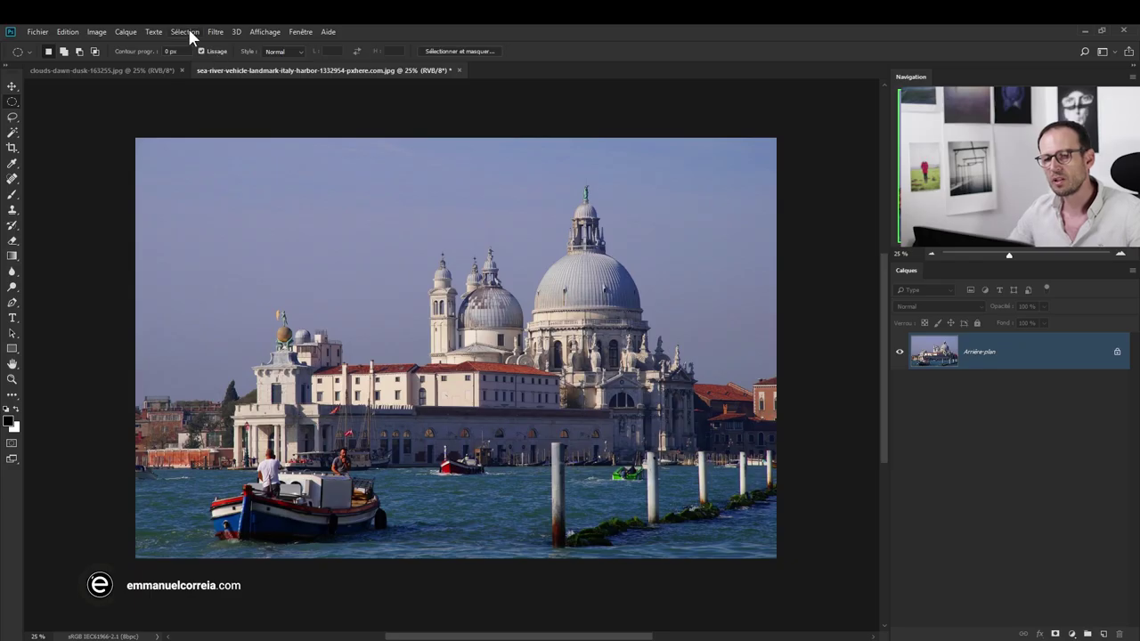
Reselect the previous sky selection, then deselect it again.
{"action": "left_click", "coordinate": [186, 31]}
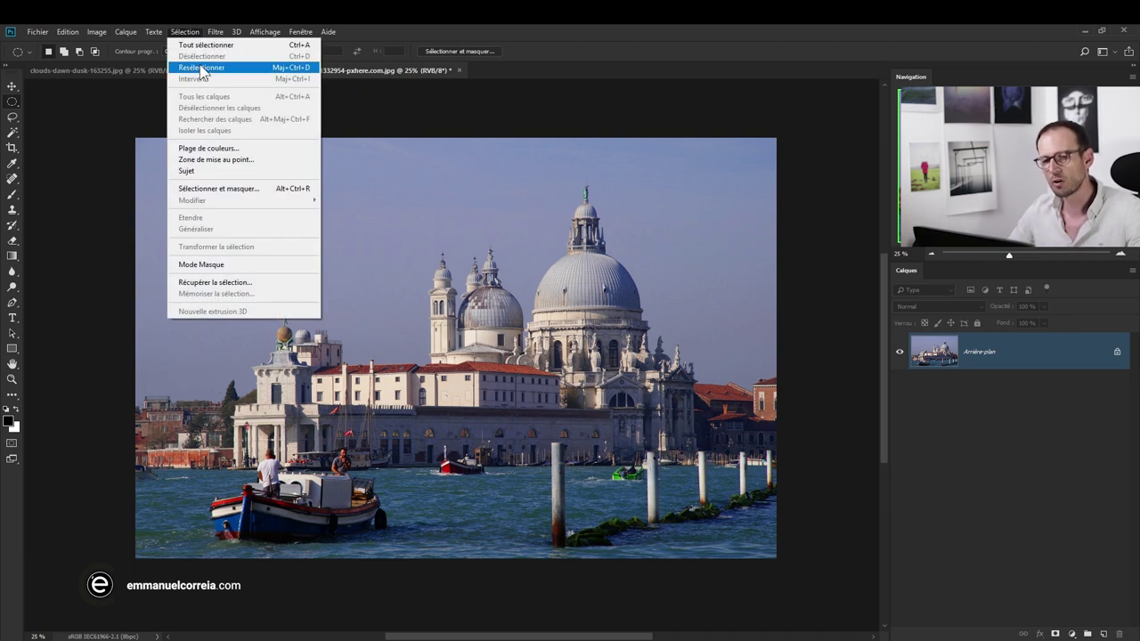
{"action": "left_click", "coordinate": [200, 67]}
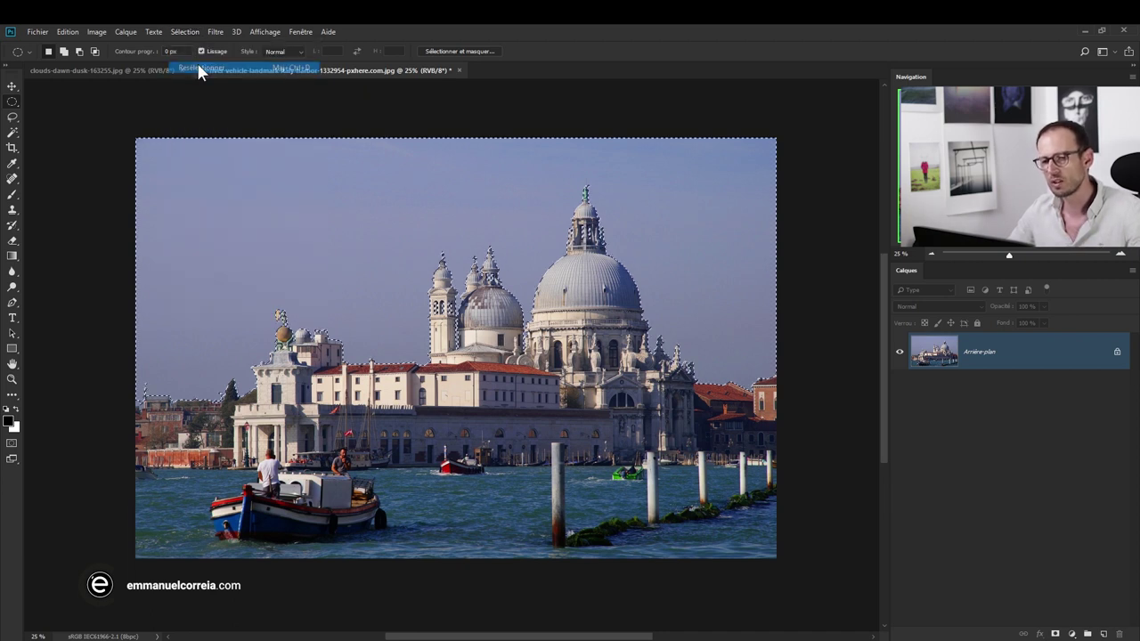
{"action": "left_click", "coordinate": [356, 154]}
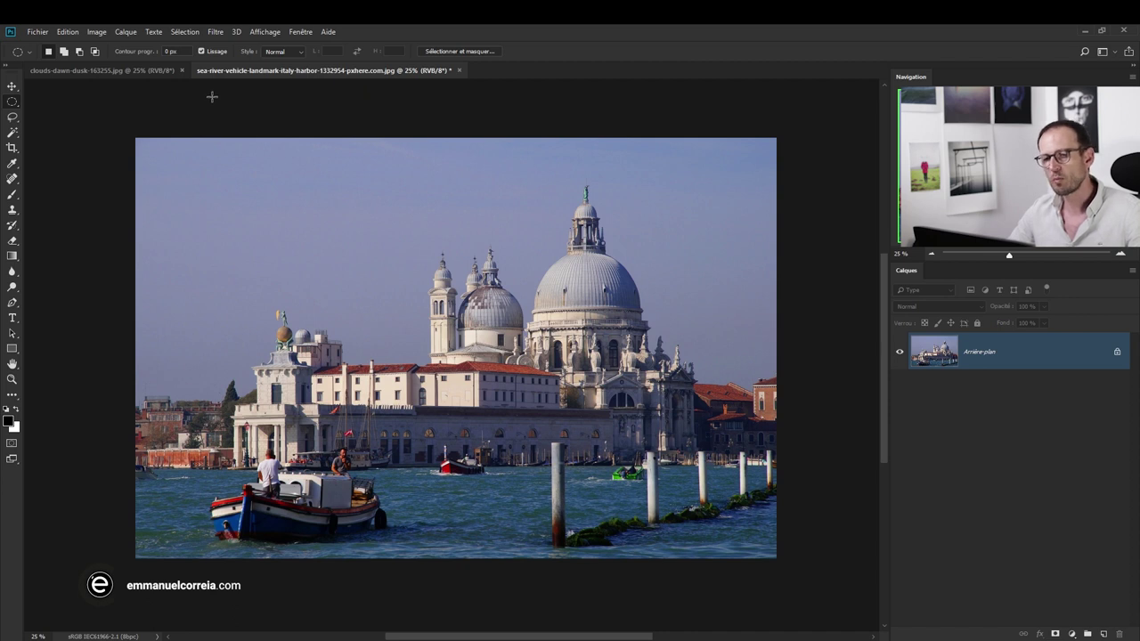
Load the sky selection back from the saved Ciel channel.
{"action": "left_click", "coordinate": [185, 32]}
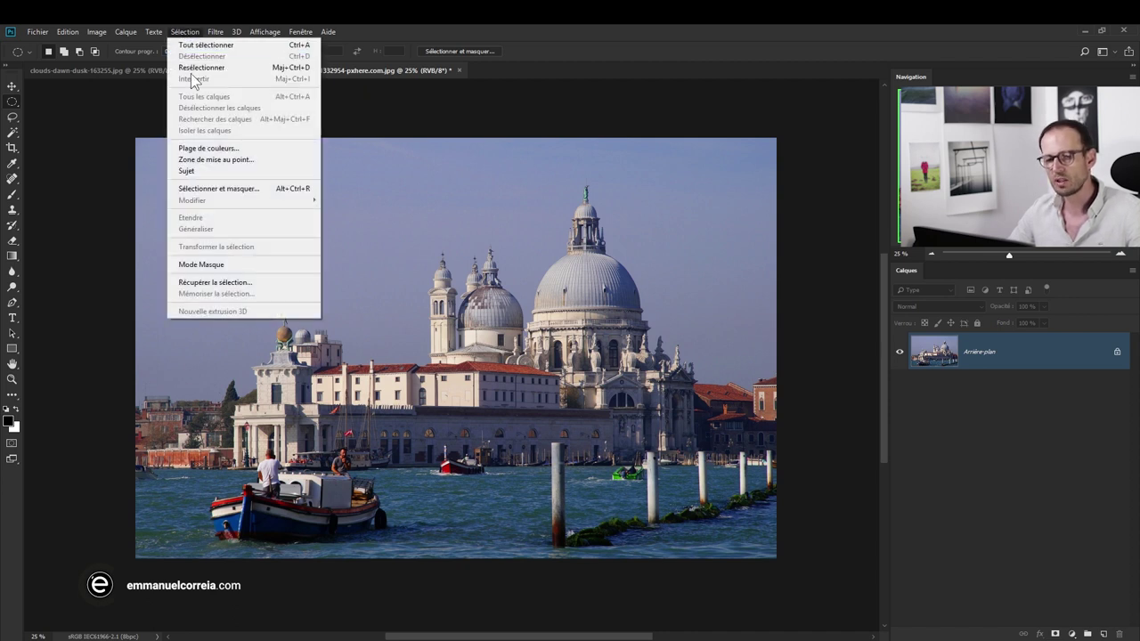
{"action": "left_click", "coordinate": [216, 282]}
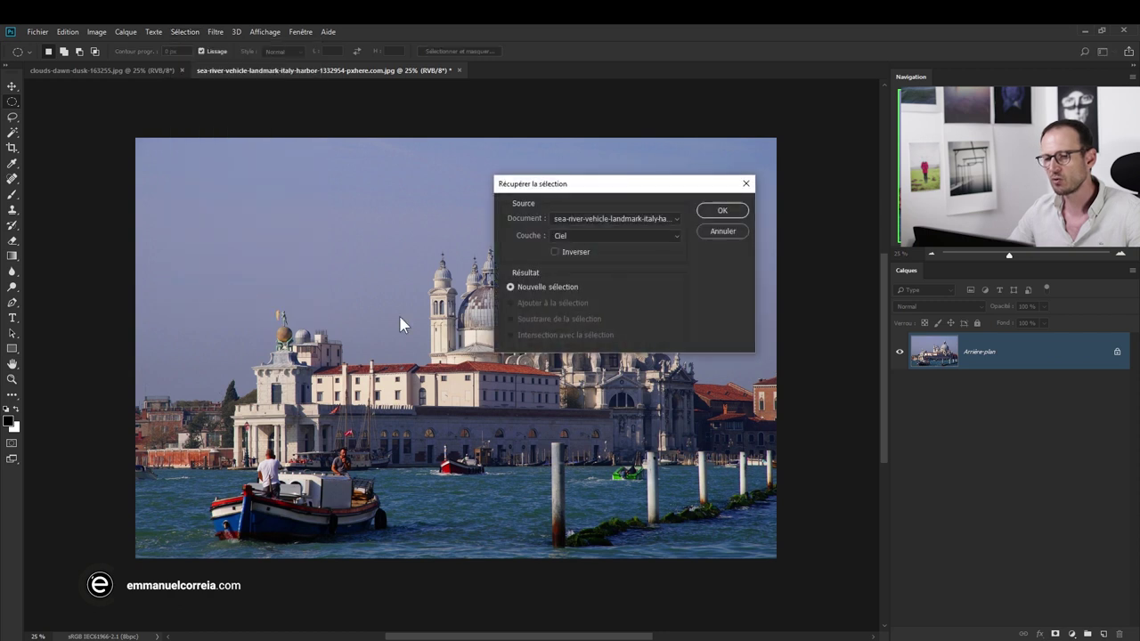
{"action": "left_click", "coordinate": [589, 235]}
{"action": "left_click", "coordinate": [573, 248]}
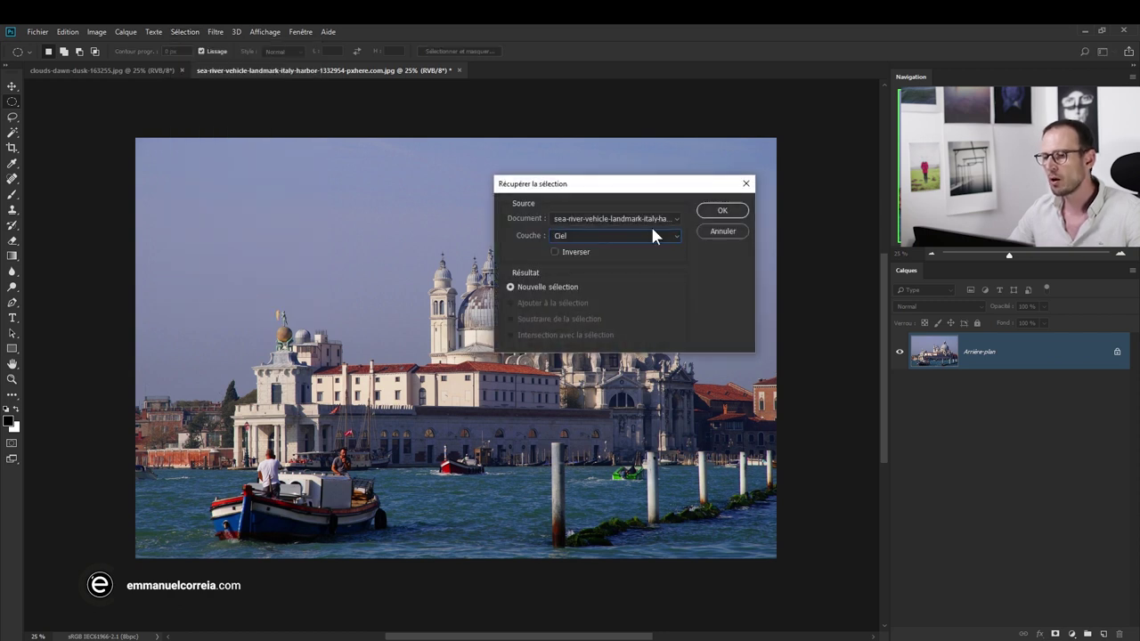
{"action": "left_click", "coordinate": [721, 212]}
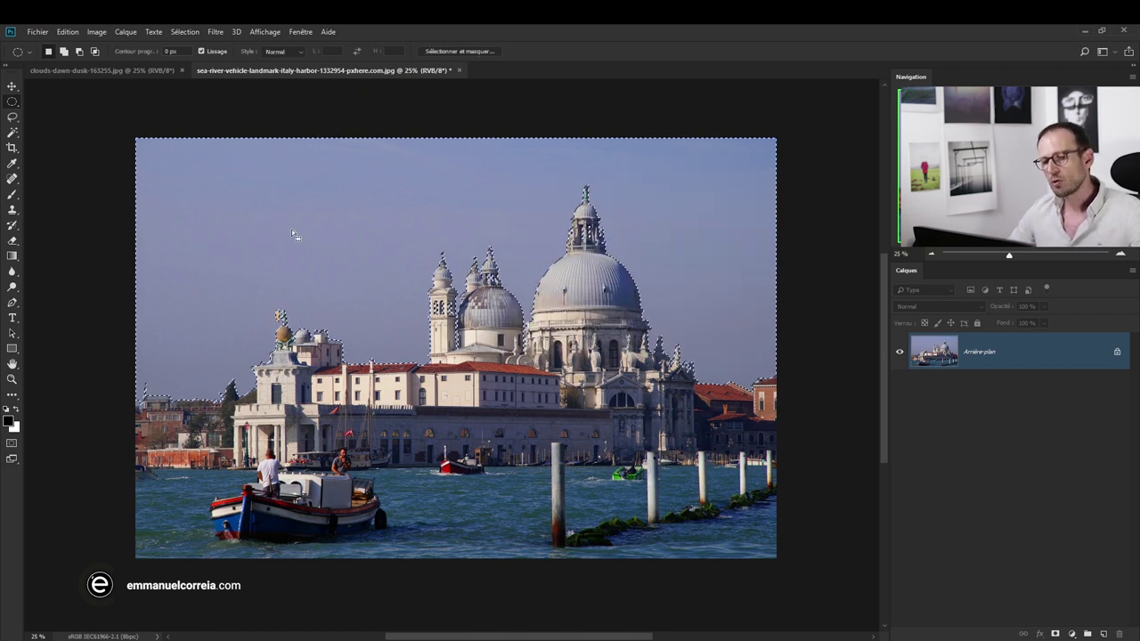
Select all of the sunset clouds image and copy it.
{"action": "left_click", "coordinate": [150, 70]}
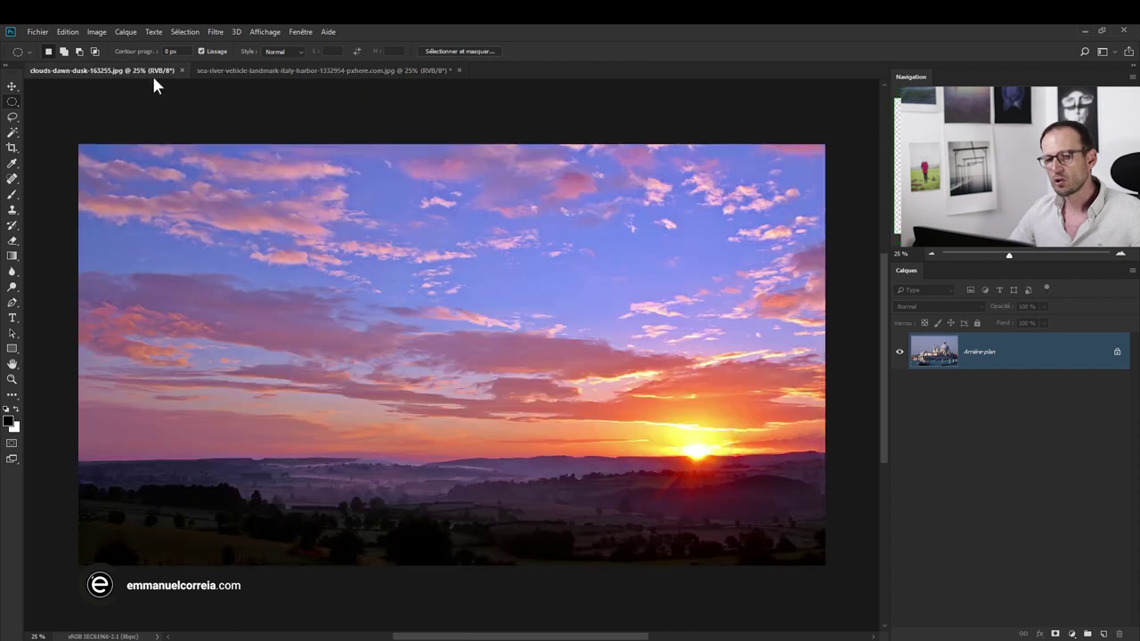
{"action": "left_click", "coordinate": [308, 71]}
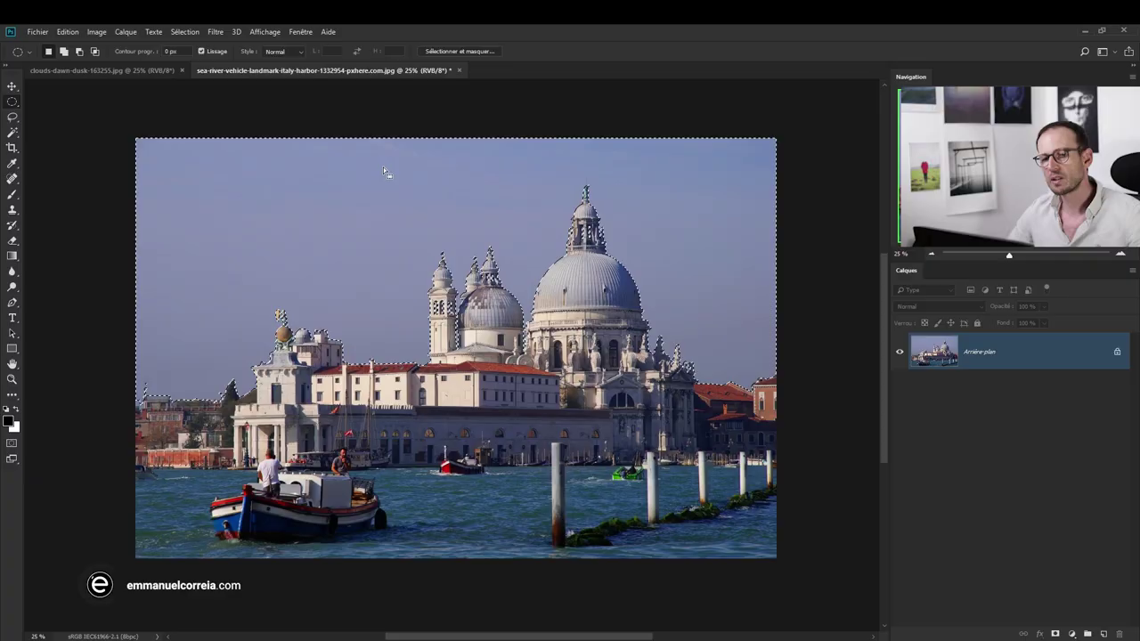
{"action": "left_click", "coordinate": [115, 69]}
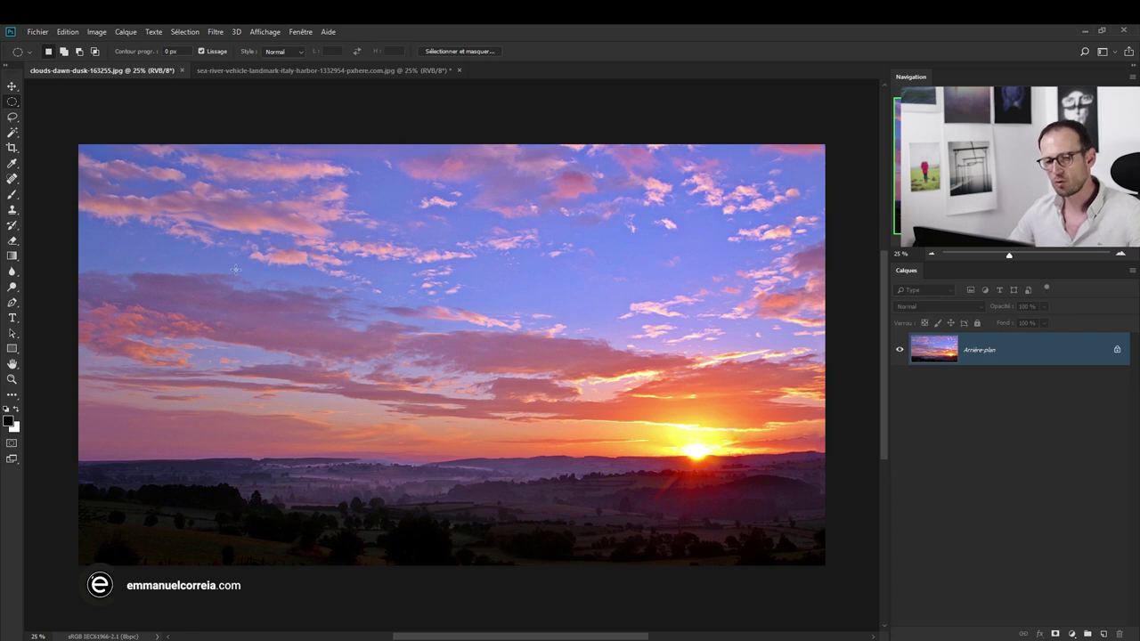
{"action": "left_click", "coordinate": [184, 32]}
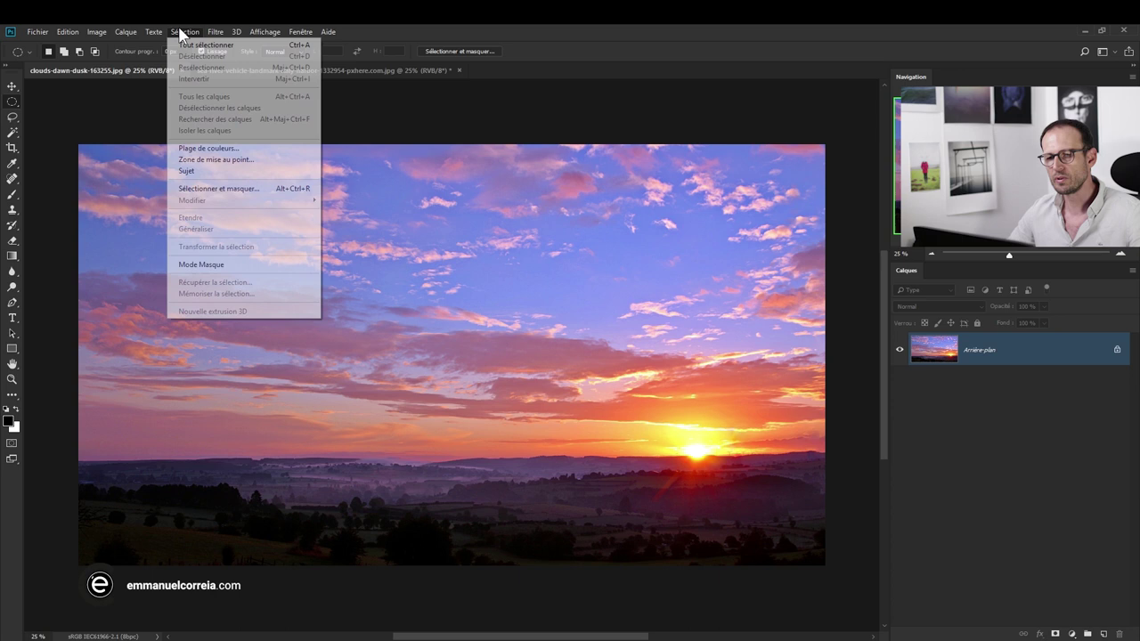
{"action": "left_click", "coordinate": [200, 46]}
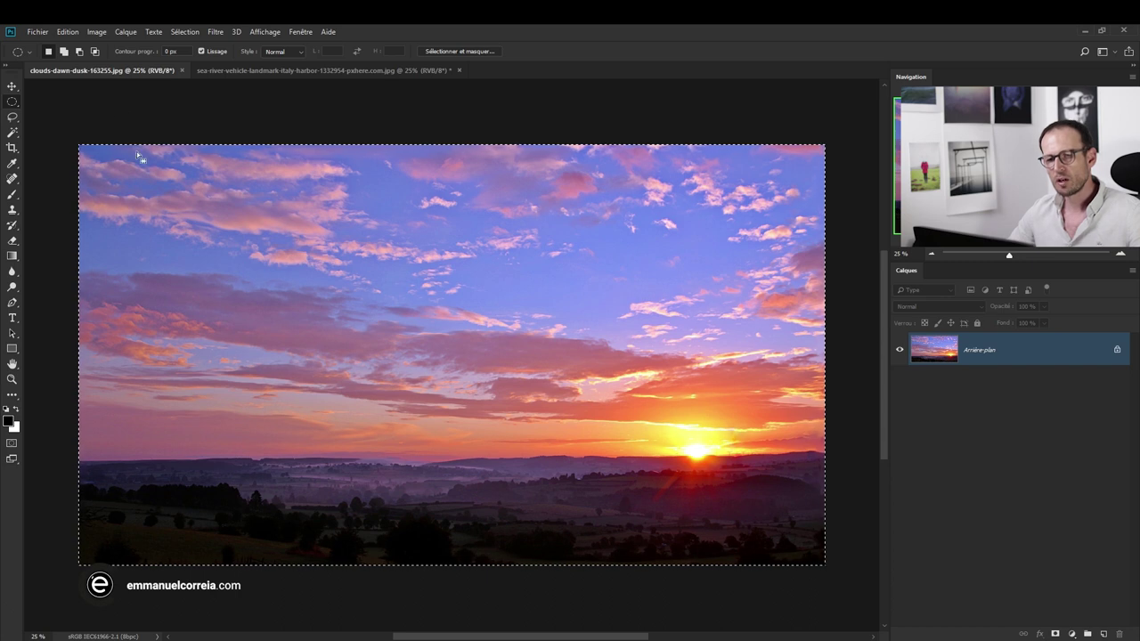
{"action": "left_click", "coordinate": [69, 32]}
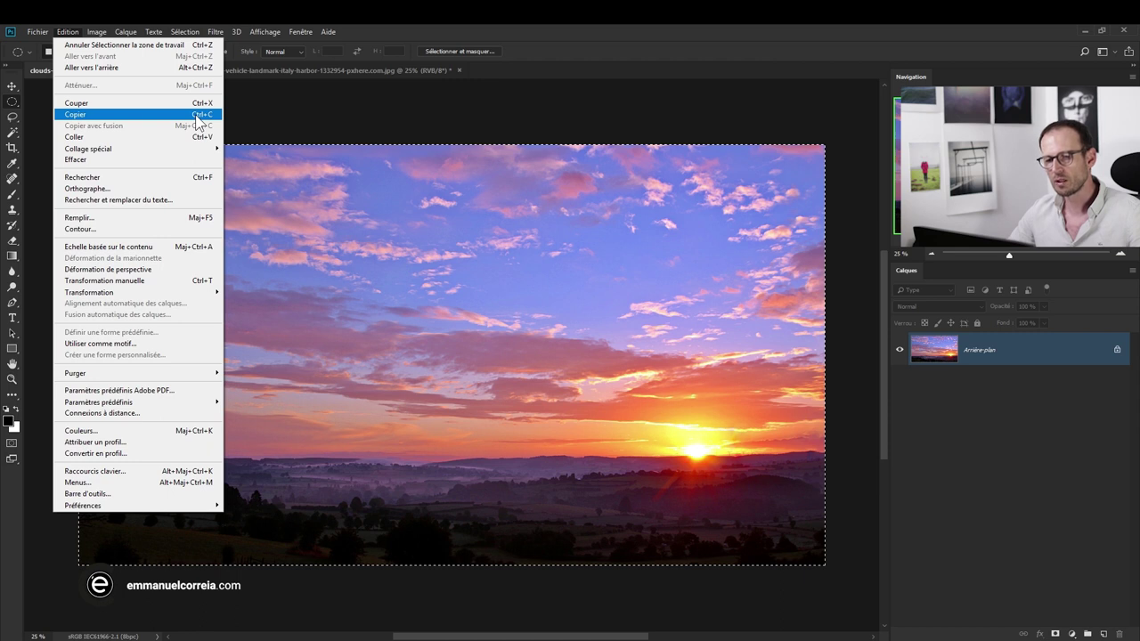
{"action": "left_click", "coordinate": [197, 122]}
Paste the sunset into the Venice sky selection with Coller dedans and drag it up-left.
{"action": "left_click", "coordinate": [234, 72]}
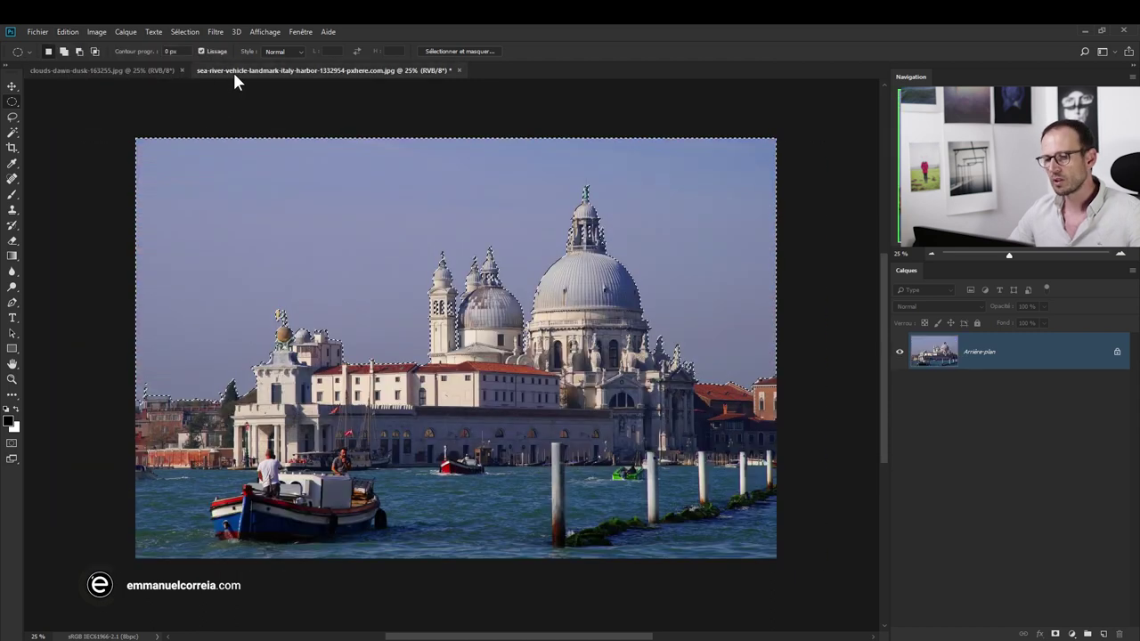
{"action": "left_click", "coordinate": [68, 32]}
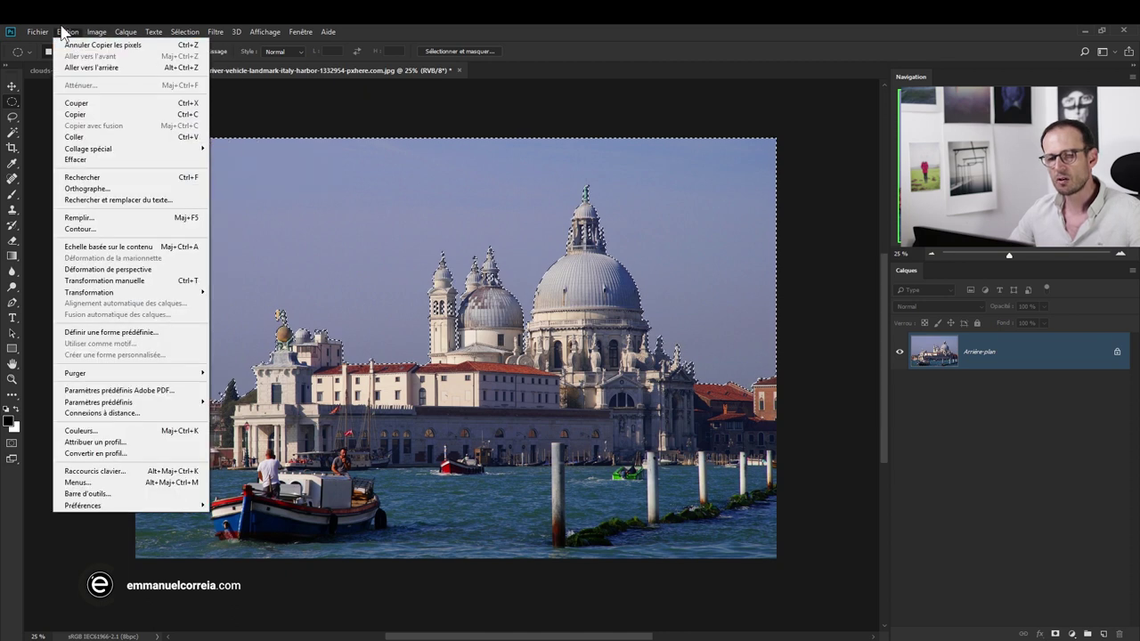
{"action": "mouse_move", "coordinate": [88, 149]}
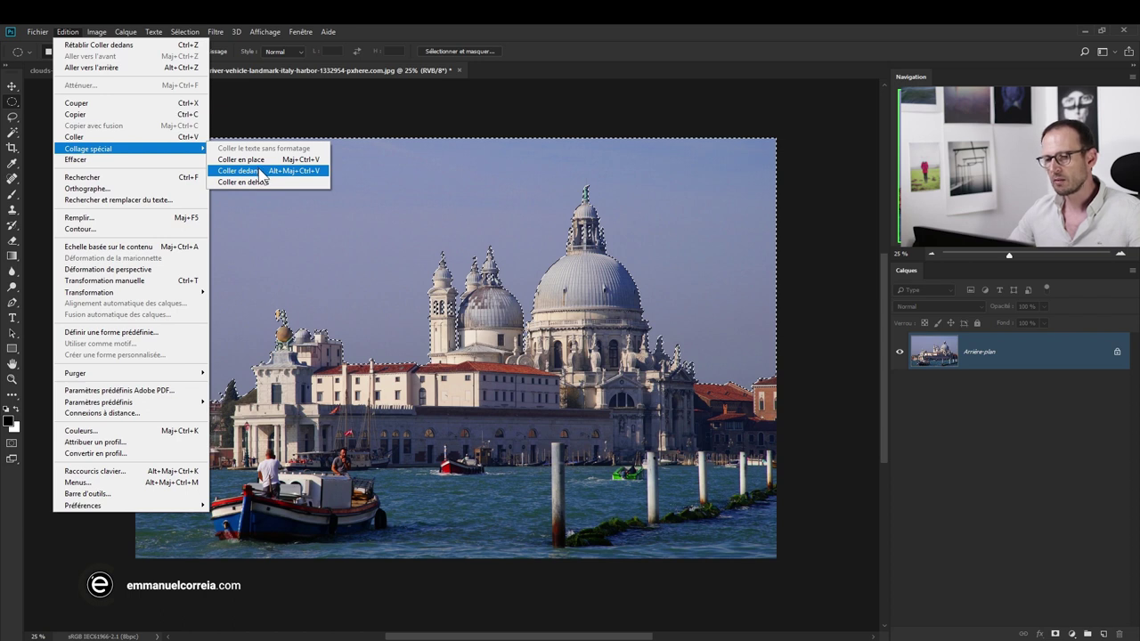
{"action": "left_click", "coordinate": [239, 170]}
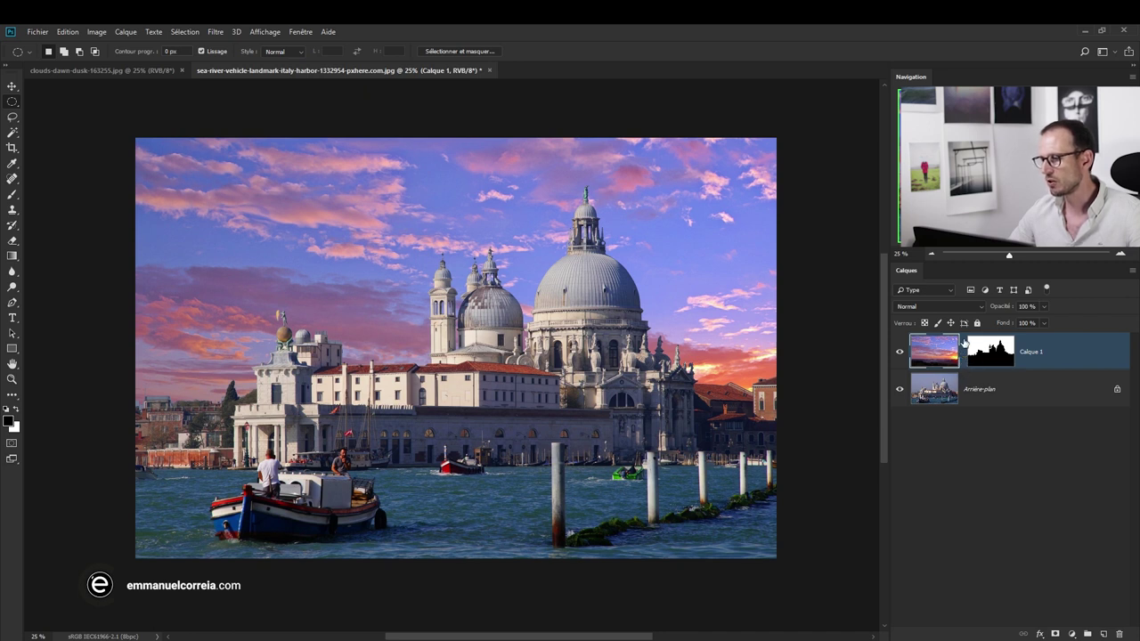
{"action": "left_click", "coordinate": [12, 87]}
{"action": "mouse_move", "coordinate": [395, 265]}
{"action": "left_mouse_down"}
{"action": "mouse_move", "coordinate": [243, 243]}
{"action": "mouse_move", "coordinate": [277, 237]}
{"action": "mouse_move", "coordinate": [529, 321]}
{"action": "left_mouse_up"}
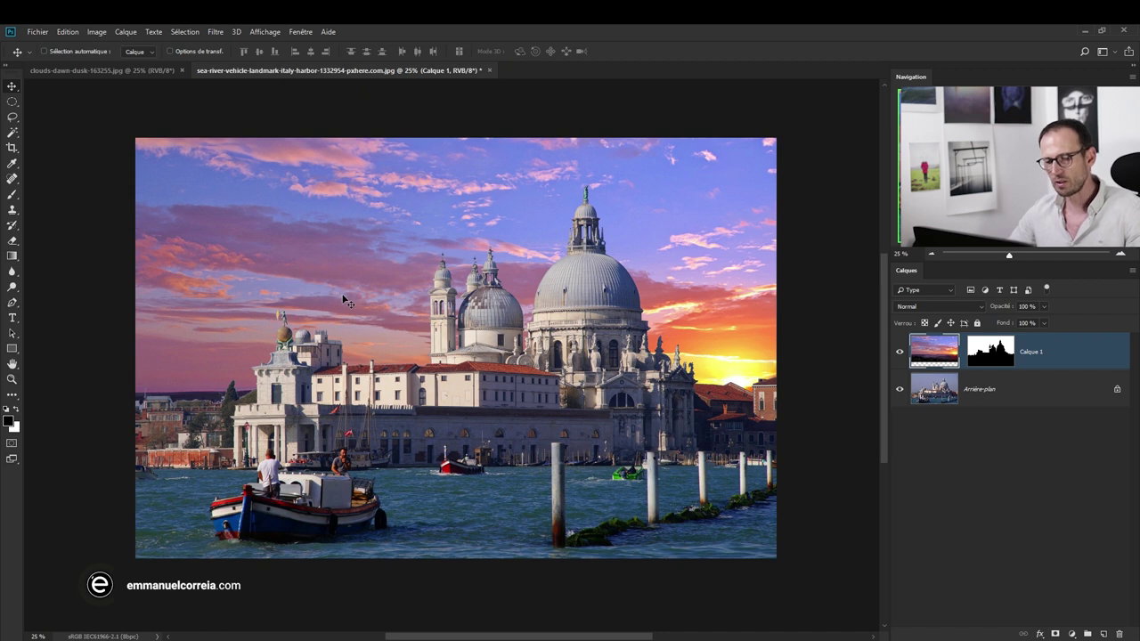
Flip the pasted sky horizontally with Free Transform and drag it into place.
{"action": "key", "text": "ctrl+t"}
{"action": "right_click", "coordinate": [428, 231]}
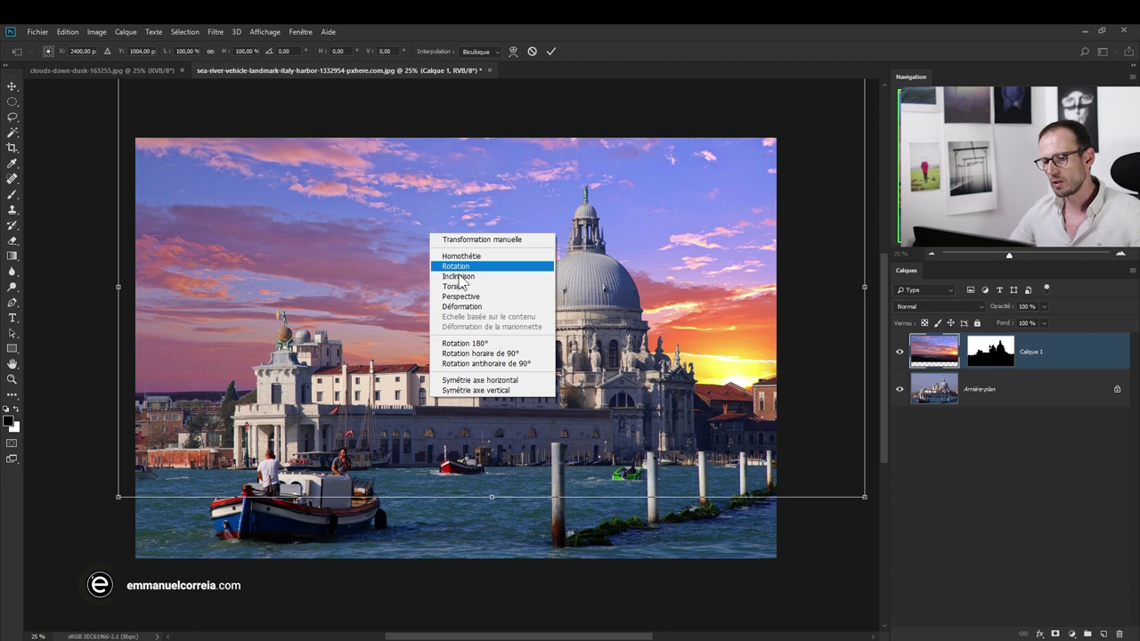
{"action": "left_click", "coordinate": [507, 383]}
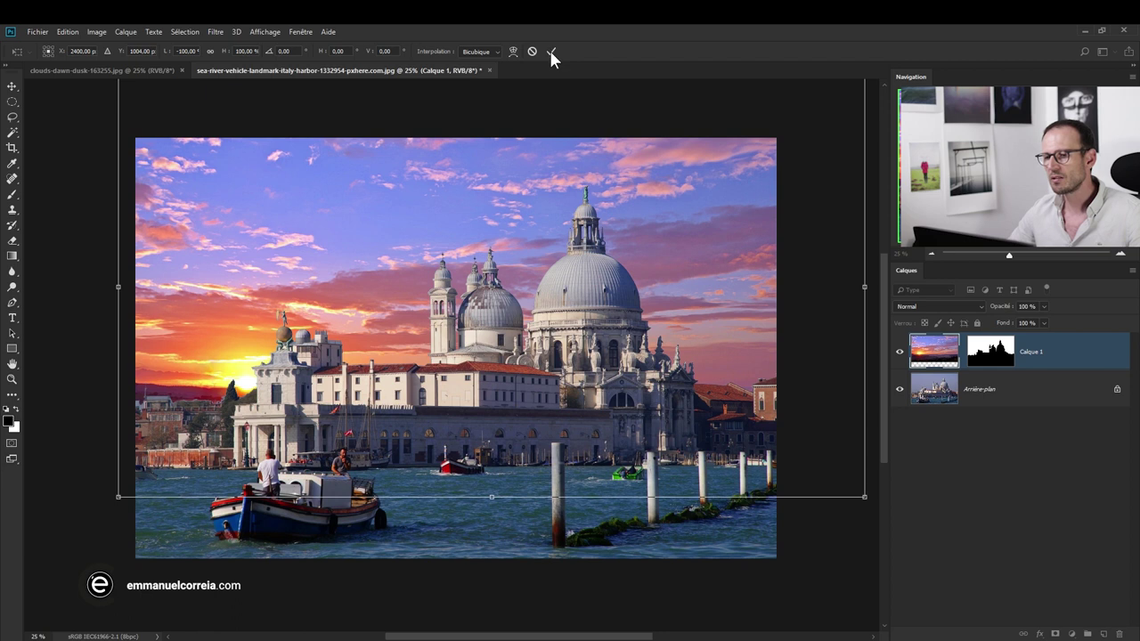
{"action": "left_click", "coordinate": [550, 52]}
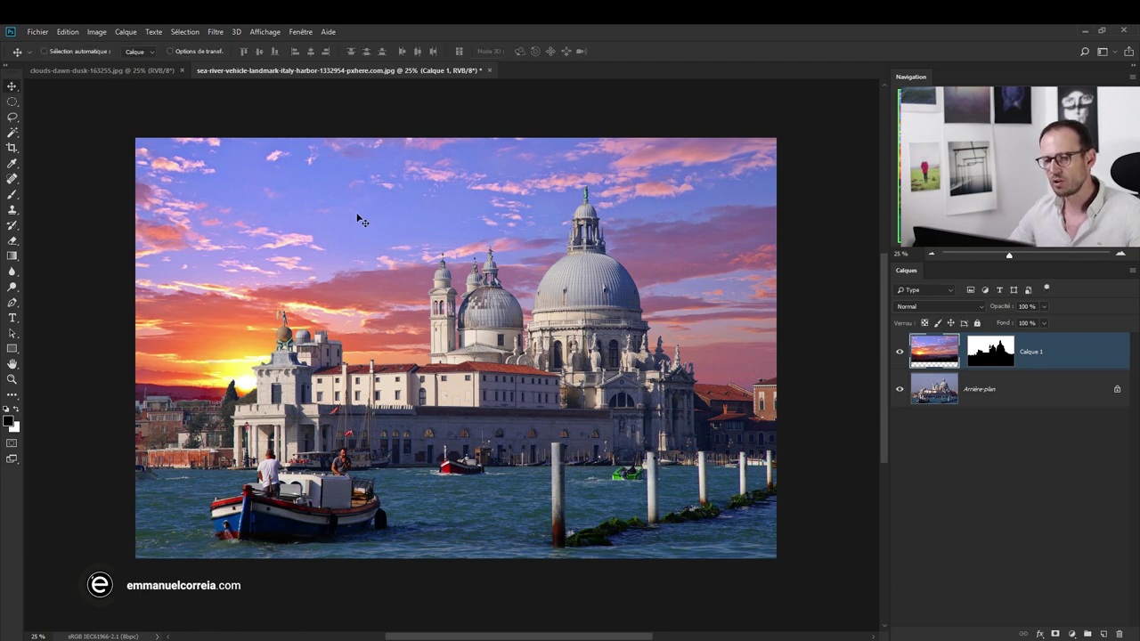
{"action": "left_click_drag", "start_coordinate": [357, 214], "coordinate": [335, 245]}
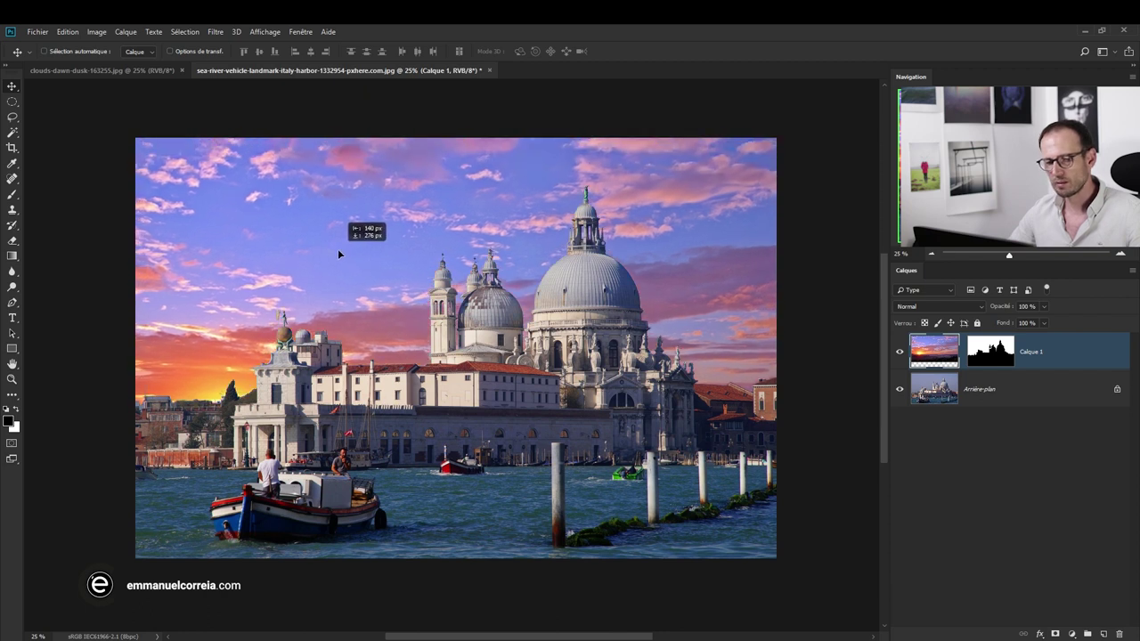
{"action": "left_click_drag", "start_coordinate": [334, 247], "coordinate": [333, 247]}
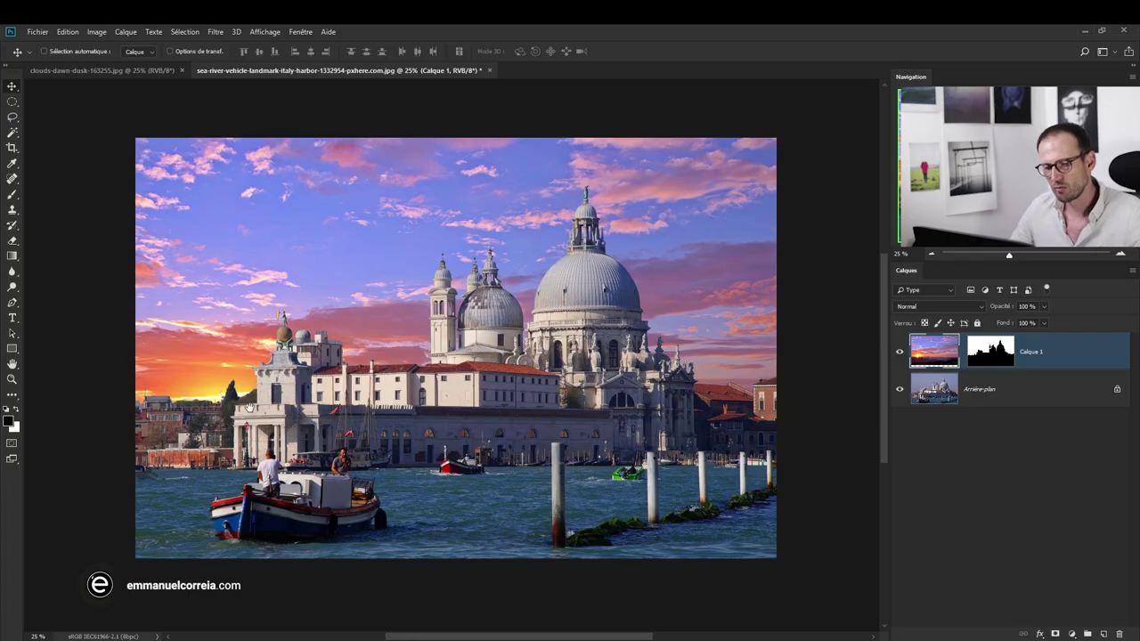
{"action": "scroll", "coordinate": [303, 397], "scroll_direction": "up", "scroll_amount": 3}
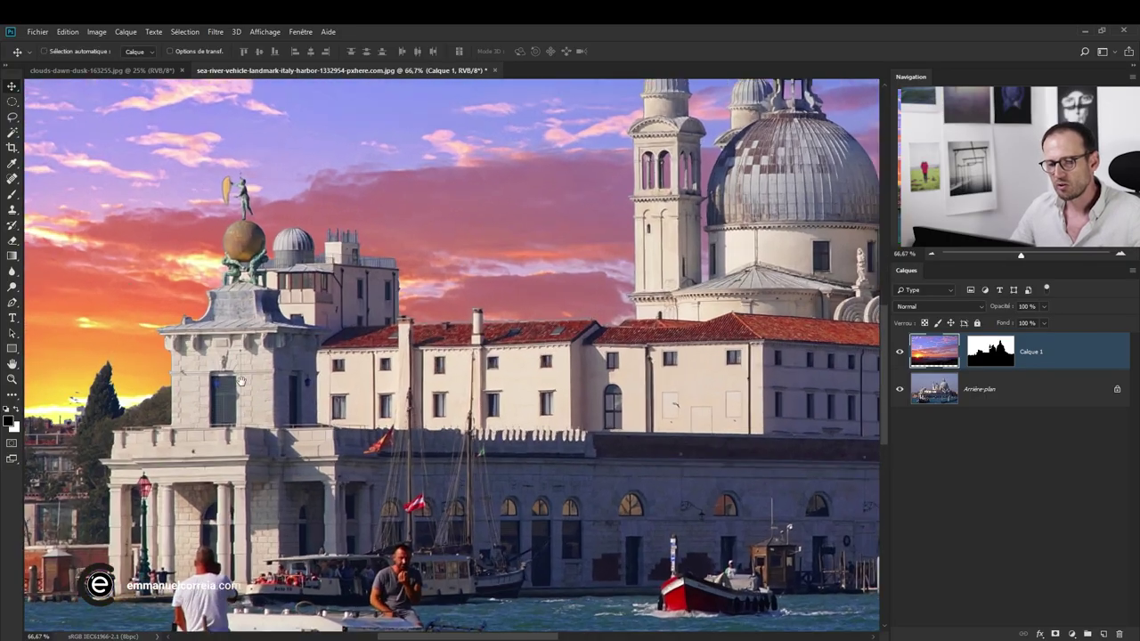
{"action": "scroll", "coordinate": [267, 374], "scroll_direction": "left", "scroll_amount": 3}
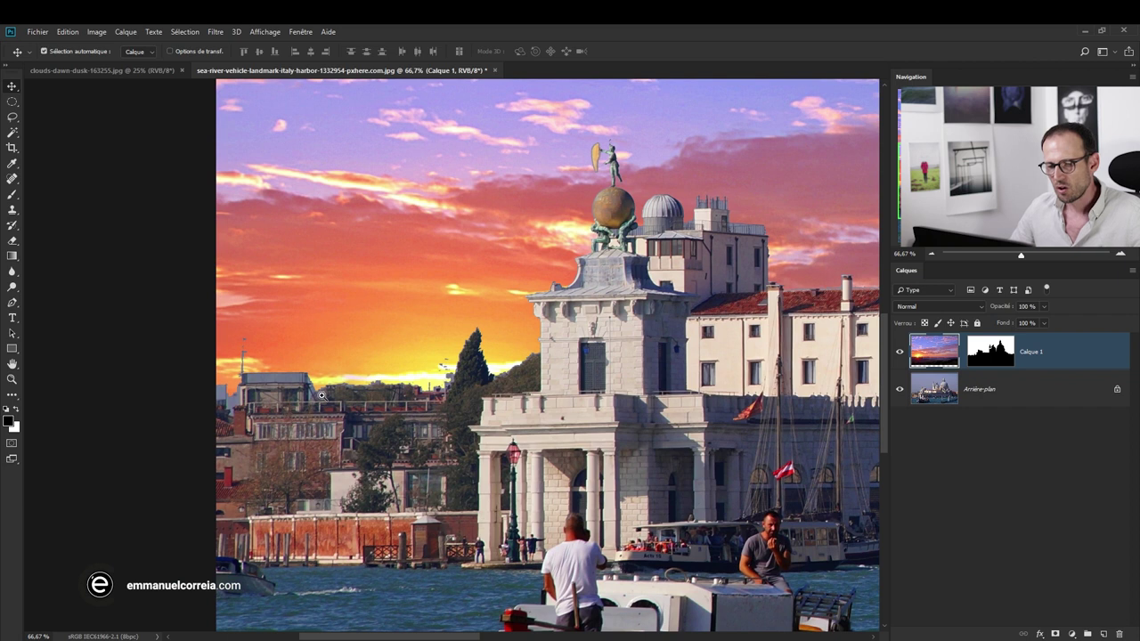
{"action": "scroll", "coordinate": [374, 398], "scroll_direction": "up", "scroll_amount": 2}
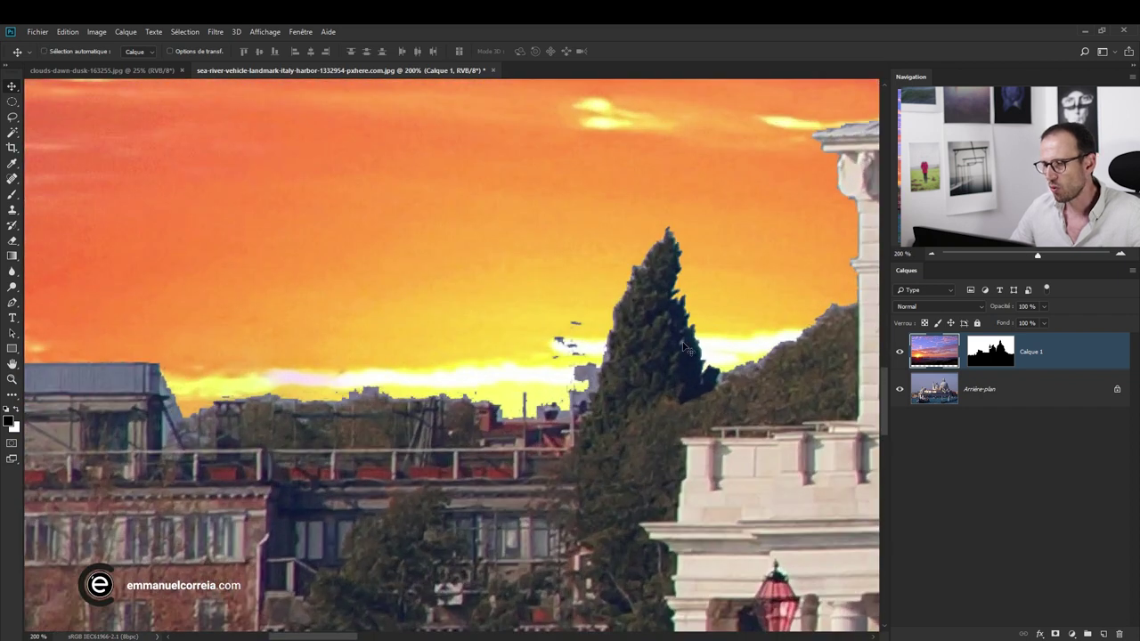
{"action": "scroll", "coordinate": [650, 291], "scroll_direction": "down", "scroll_amount": 1}
{"action": "scroll", "coordinate": [646, 299], "scroll_direction": "down", "scroll_amount": 2}
{"action": "scroll", "coordinate": [640, 304], "scroll_direction": "down", "scroll_amount": 1}
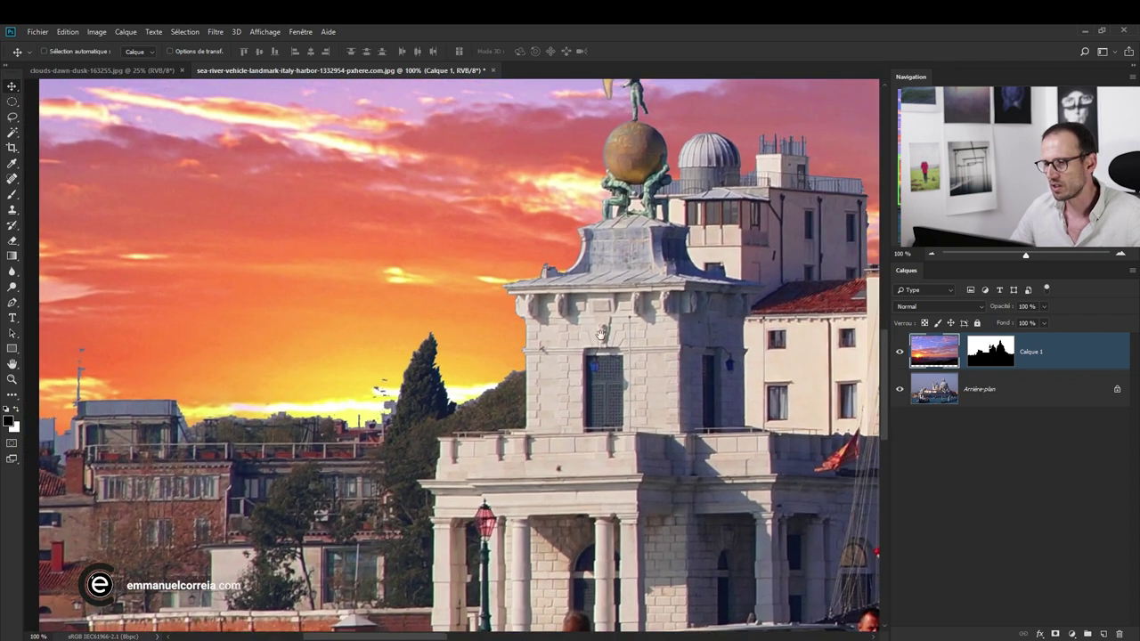
{"action": "scroll", "coordinate": [637, 308], "scroll_direction": "down", "scroll_amount": 1}
{"action": "scroll", "coordinate": [635, 314], "scroll_direction": "down", "scroll_amount": 1}
{"action": "scroll", "coordinate": [632, 320], "scroll_direction": "down", "scroll_amount": 1}
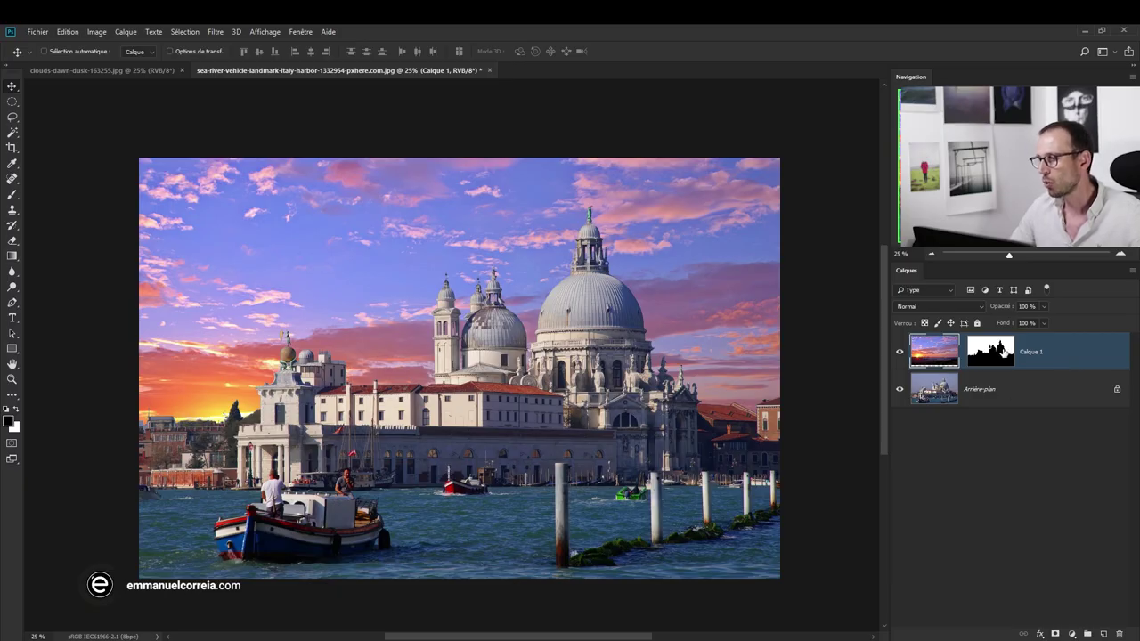
{"action": "left_click", "coordinate": [1003, 360], "text": "alt"}
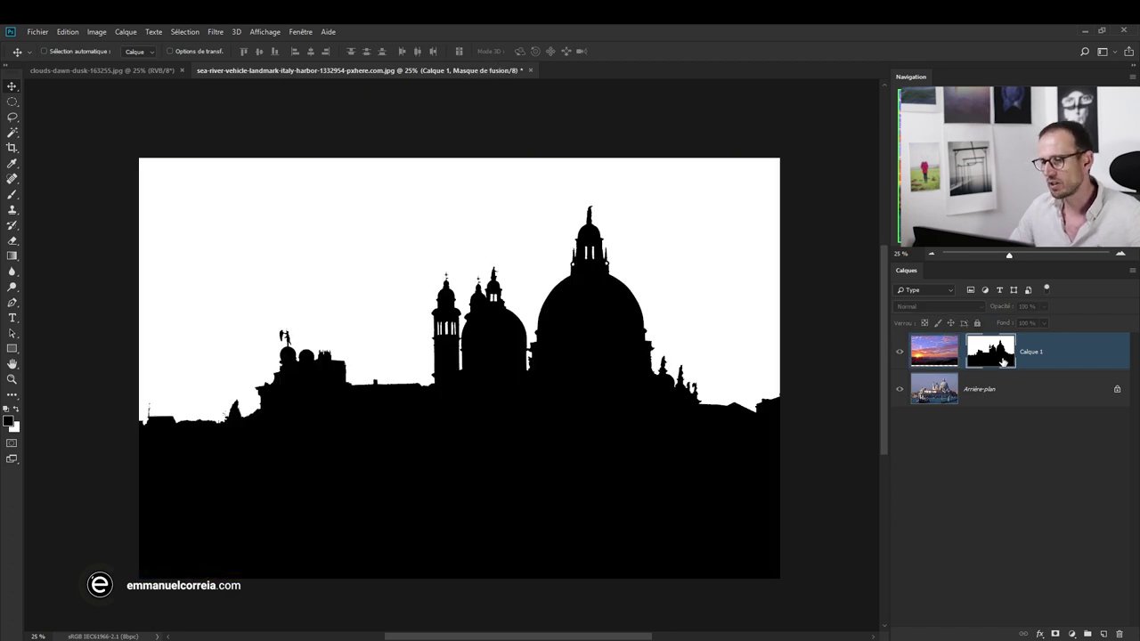
{"action": "scroll", "coordinate": [610, 317], "scroll_direction": "up", "scroll_amount": 3}
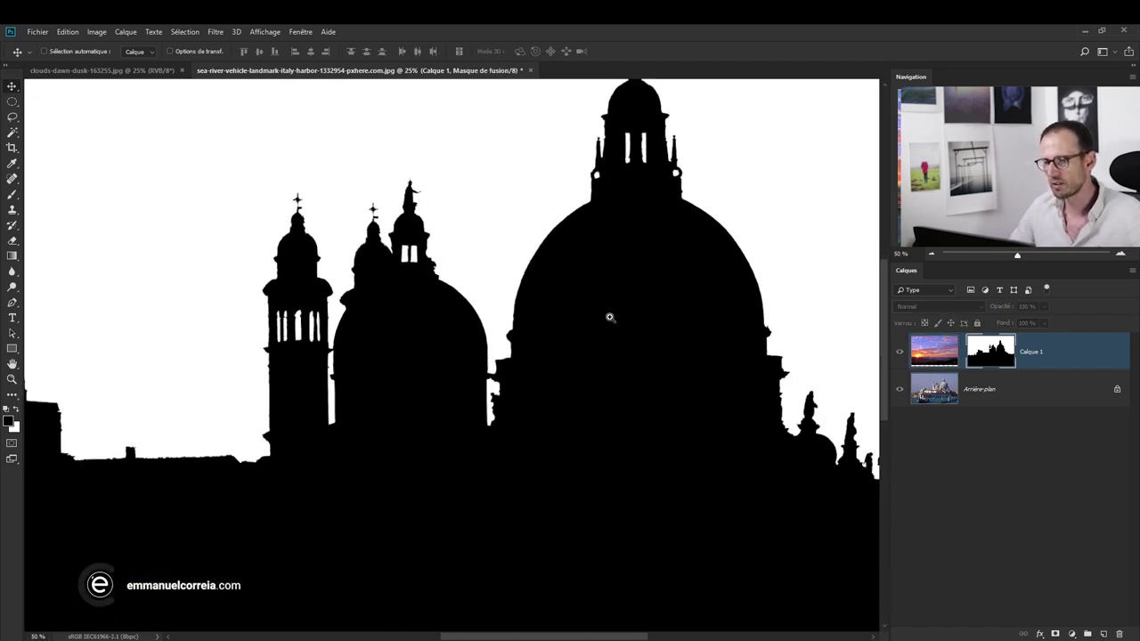
{"action": "mouse_move", "coordinate": [267, 282]}
{"action": "left_mouse_down"}
{"action": "mouse_move", "coordinate": [614, 282]}
{"action": "mouse_move", "coordinate": [543, 273]}
{"action": "mouse_move", "coordinate": [702, 237]}
{"action": "mouse_move", "coordinate": [593, 246]}
{"action": "mouse_move", "coordinate": [558, 310]}
{"action": "mouse_move", "coordinate": [529, 257]}
{"action": "mouse_move", "coordinate": [500, 254]}
{"action": "mouse_move", "coordinate": [644, 217]}
{"action": "mouse_move", "coordinate": [664, 173]}
{"action": "left_mouse_up"}
{"action": "scroll", "coordinate": [531, 272], "scroll_direction": "down", "scroll_amount": 3}
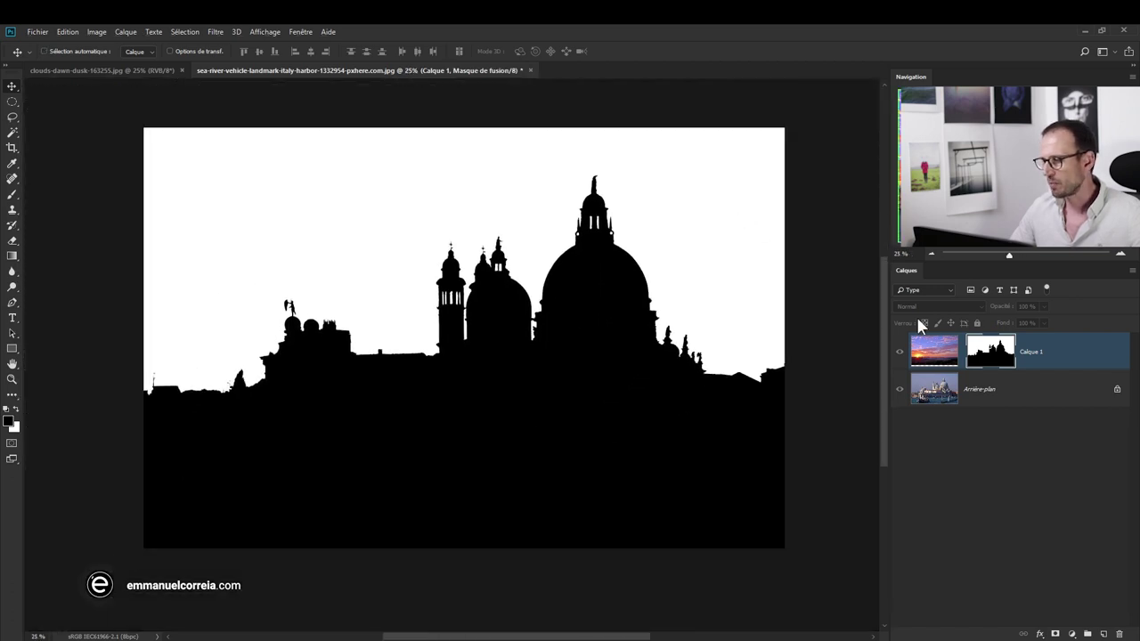
{"action": "left_click", "coordinate": [971, 349], "text": "alt"}
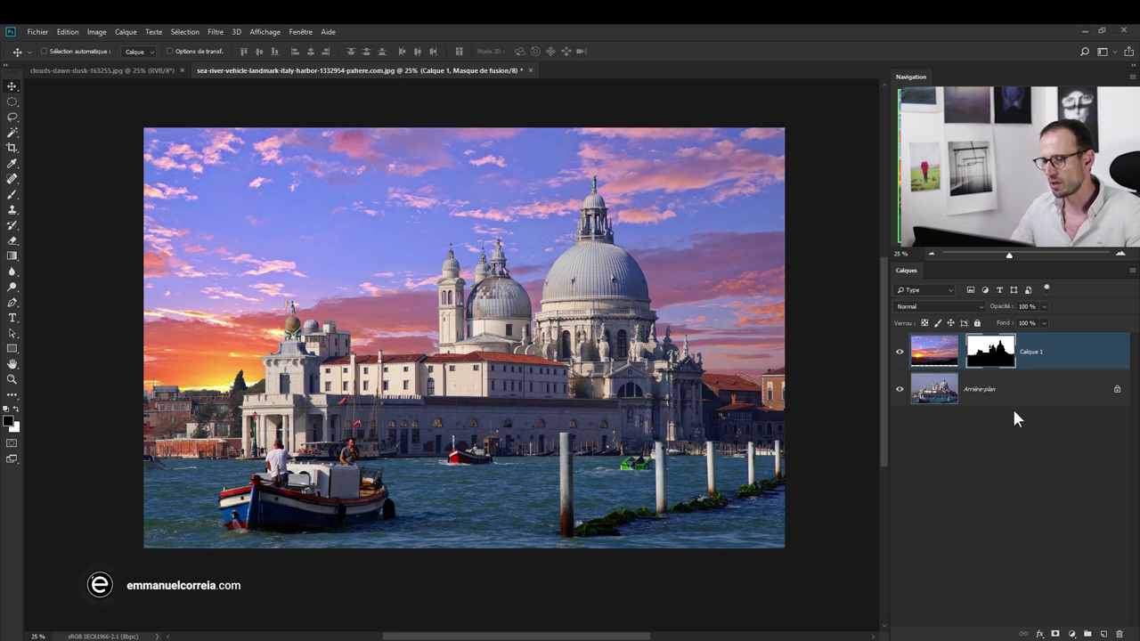
Group the sky layer as 'Ciel nuageux' and add a white mask to the group.
{"action": "key", "text": "ctrl+g"}
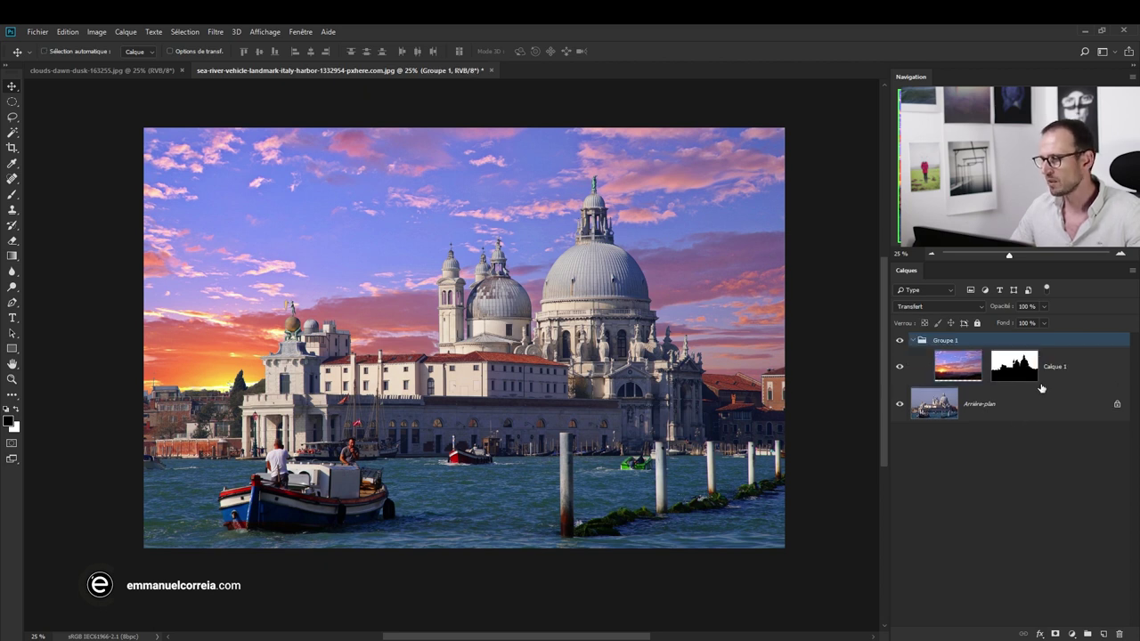
{"action": "double_click", "coordinate": [953, 342]}
{"action": "type", "text": "d"}
{"action": "type", "text": "iel nuag"}
{"action": "type", "text": "eux"}
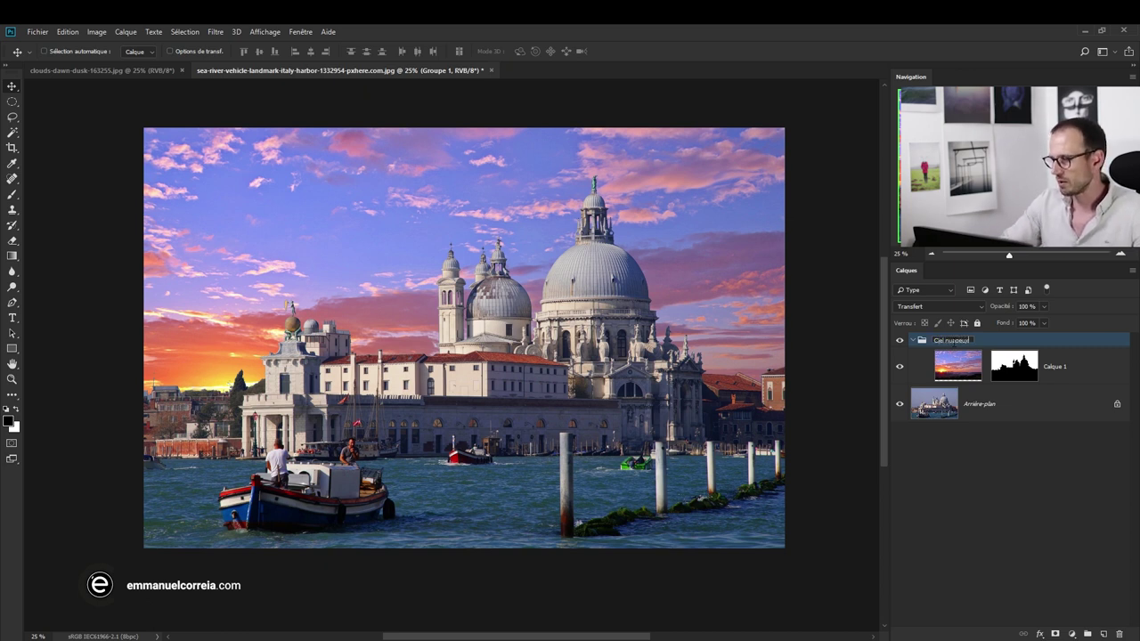
{"action": "left_click", "coordinate": [1023, 450]}
{"action": "left_click", "coordinate": [983, 346]}
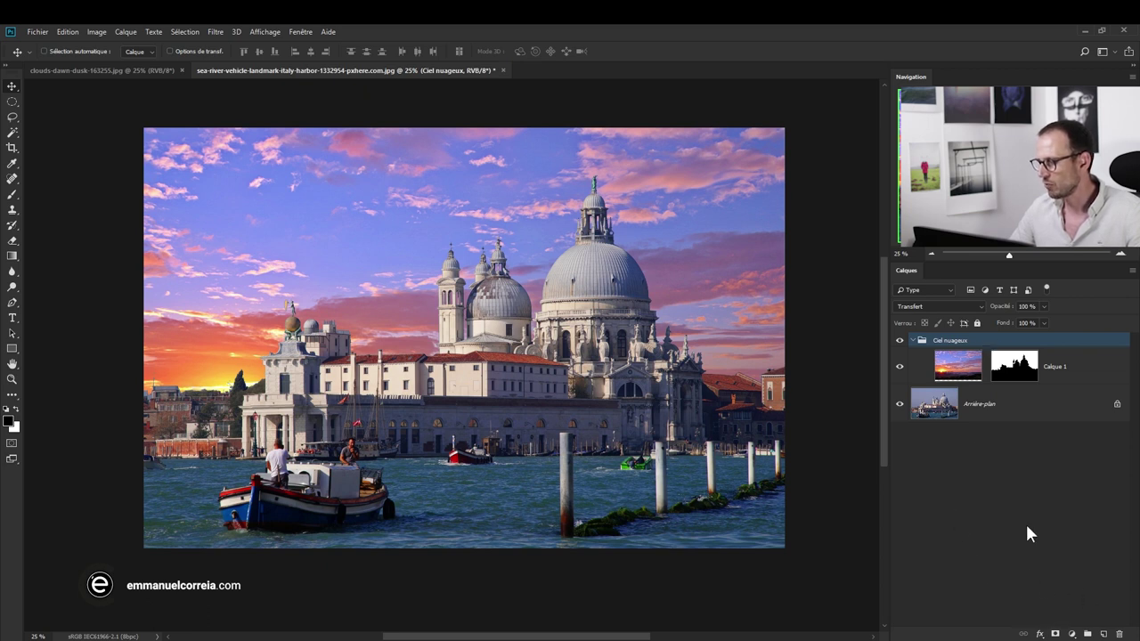
{"action": "left_click", "coordinate": [1055, 634]}
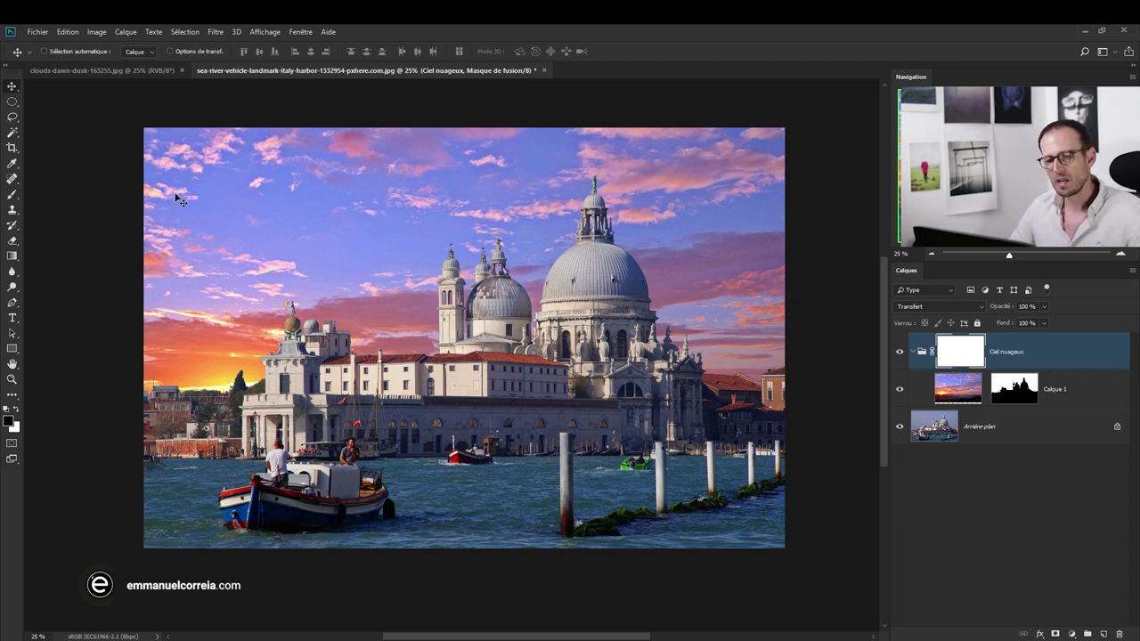
Choose the Gradient tool with black in front and the Foreground to Background preset.
{"action": "left_click", "coordinate": [13, 257]}
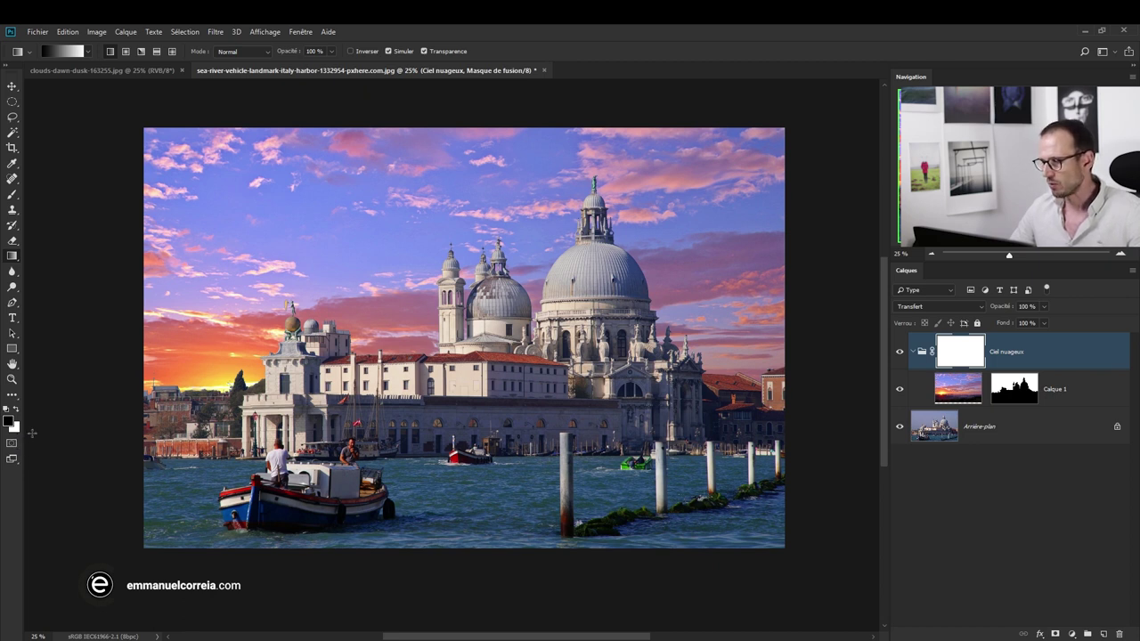
{"action": "key", "text": "x"}
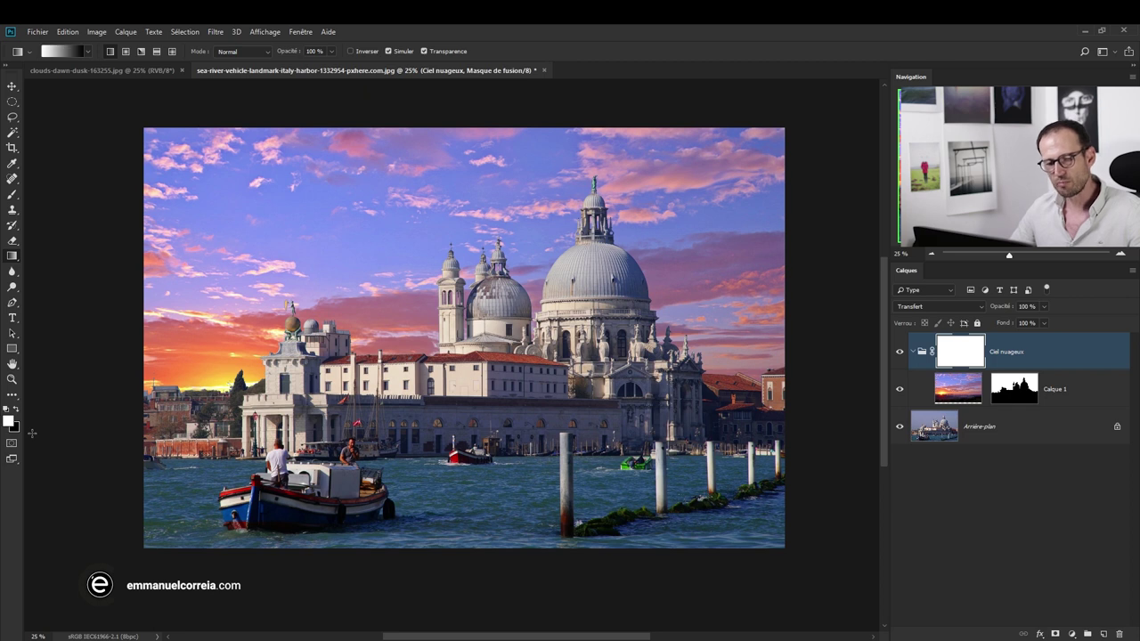
{"action": "key", "text": "x"}
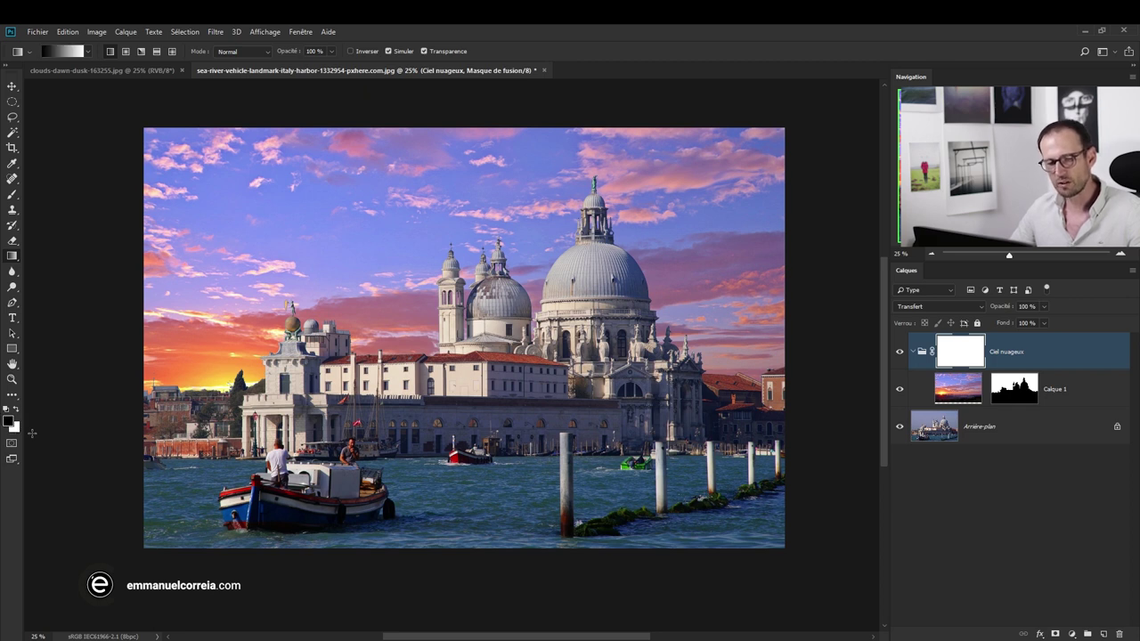
{"action": "left_click", "coordinate": [87, 51]}
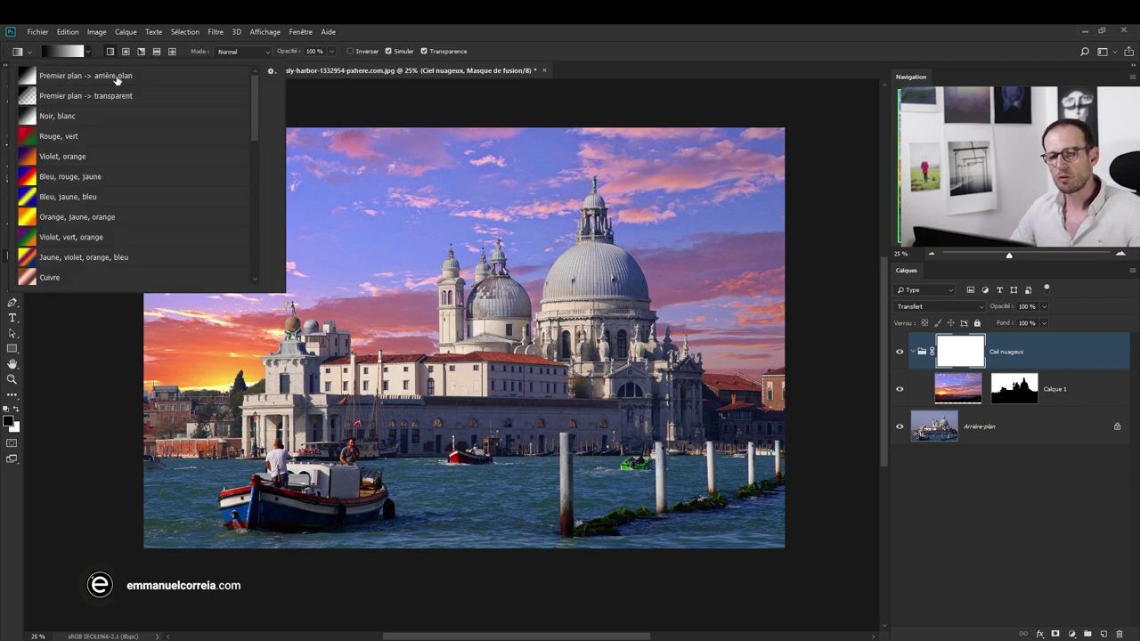
{"action": "left_click", "coordinate": [365, 81]}
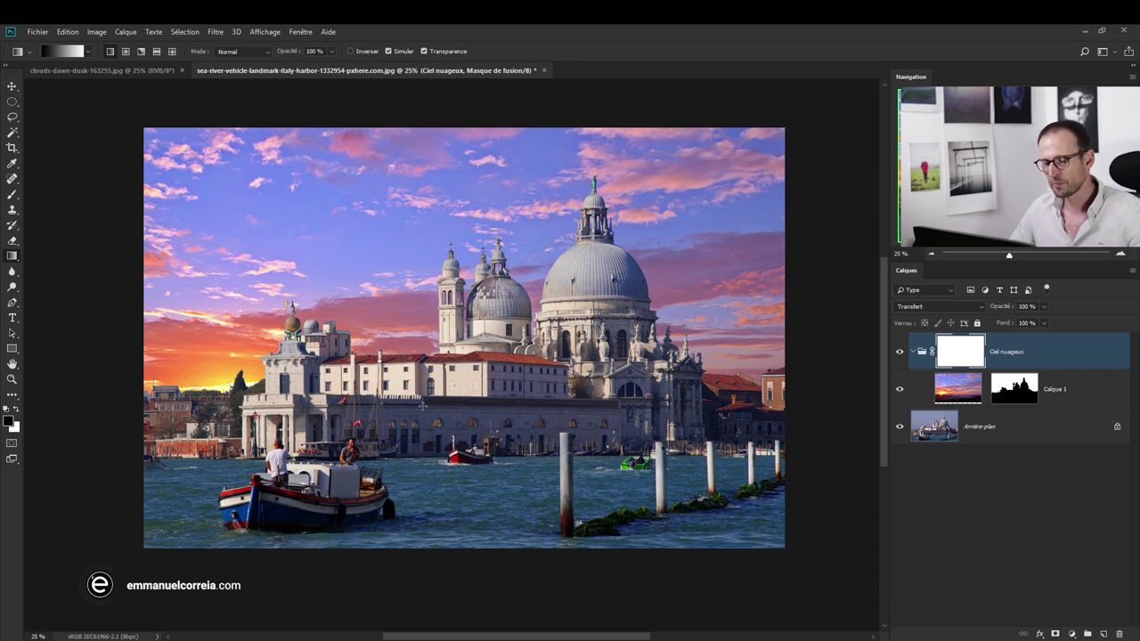
Drag upward gradients on the Ciel nuageux mask and view the mask on its own.
{"action": "left_click_drag", "start_coordinate": [422, 335], "coordinate": [422, 308]}
{"action": "left_click_drag", "start_coordinate": [424, 239], "coordinate": [428, 148]}
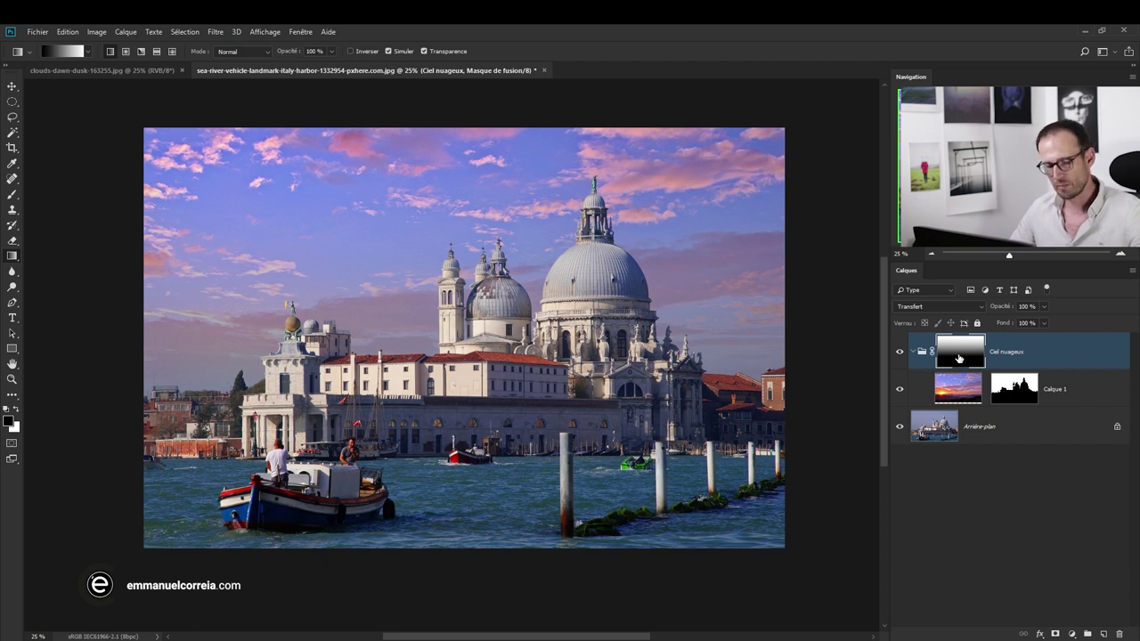
{"action": "left_click", "coordinate": [958, 358], "text": "alt"}
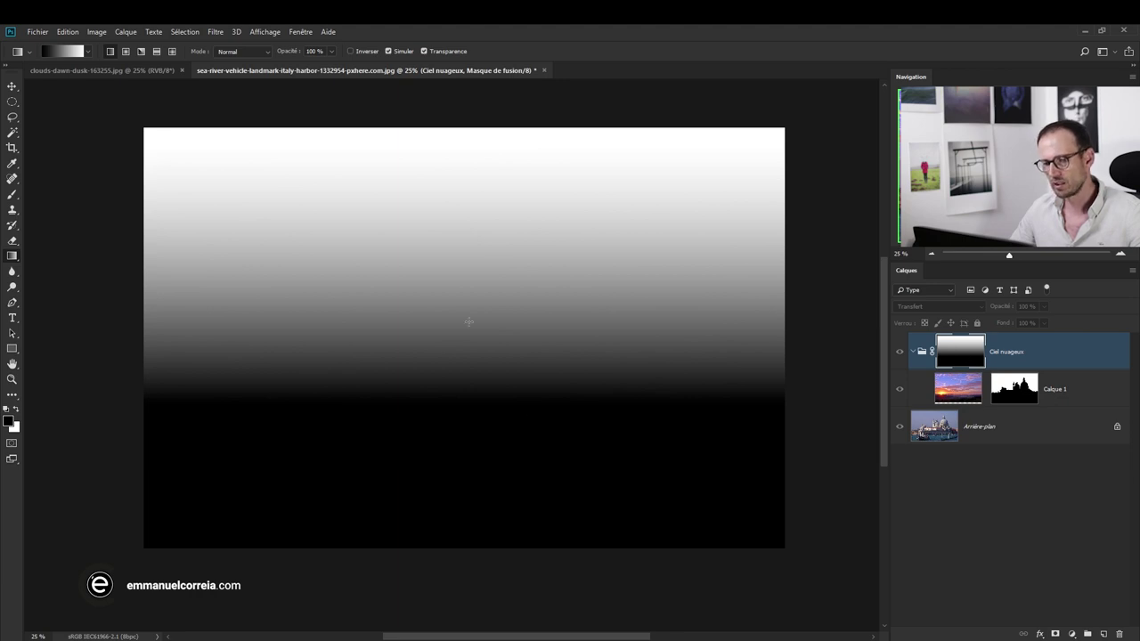
{"action": "left_click", "coordinate": [958, 358], "text": "alt"}
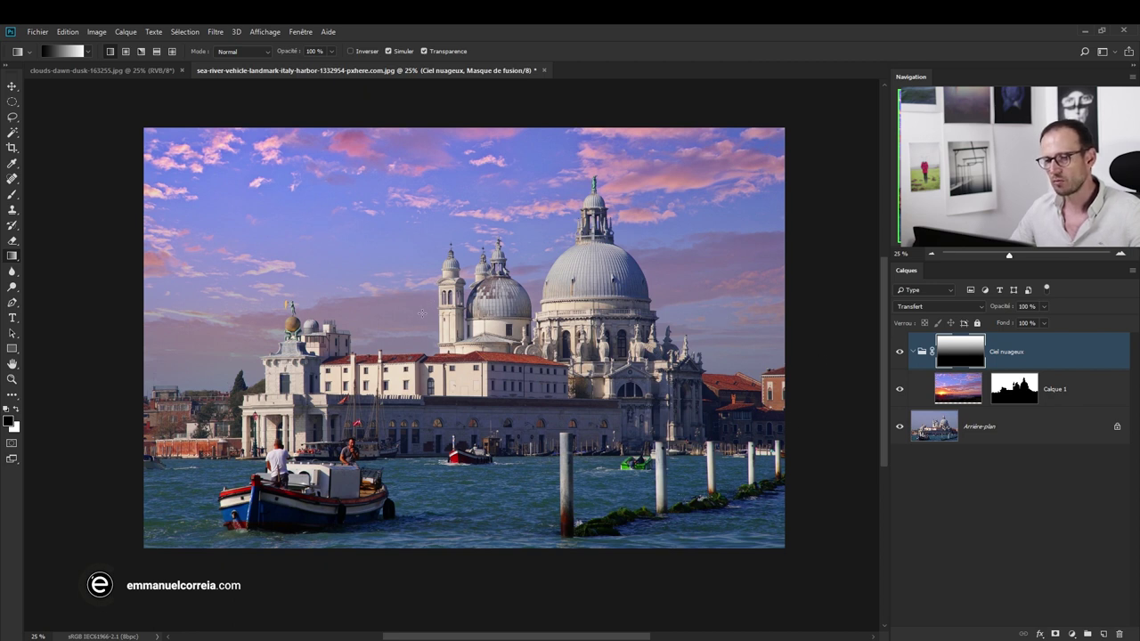
Redraw vertical gradients from the waterfront upward in Normal mode until the sky blends.
{"action": "left_click_drag", "start_coordinate": [410, 413], "coordinate": [406, 237]}
{"action": "left_click_drag", "start_coordinate": [407, 385], "coordinate": [410, 222]}
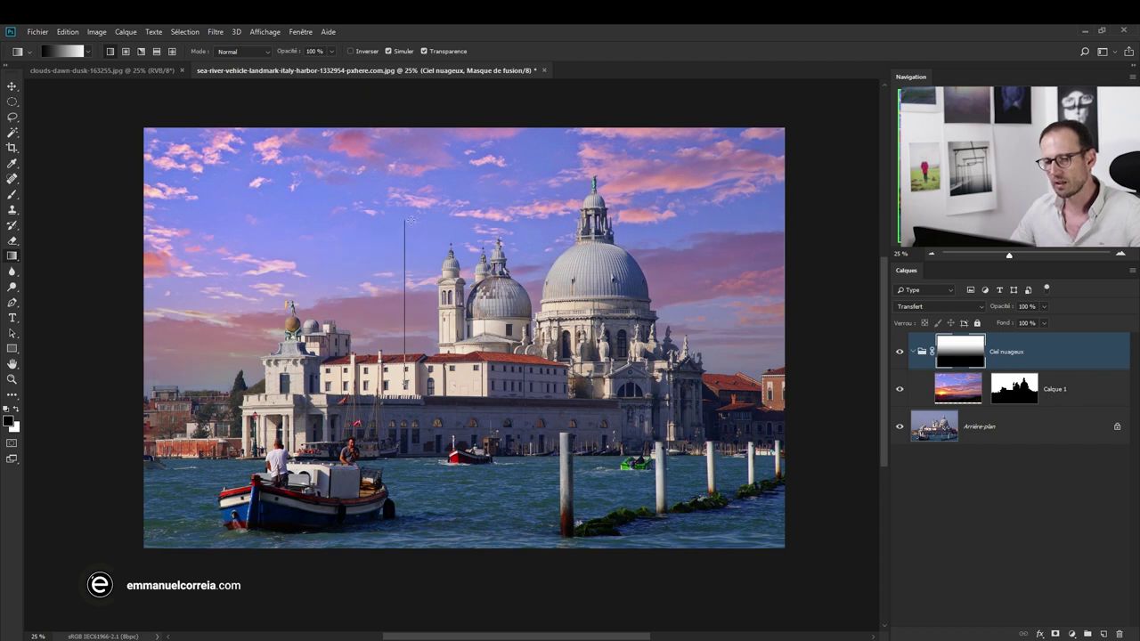
{"action": "left_click", "coordinate": [248, 52]}
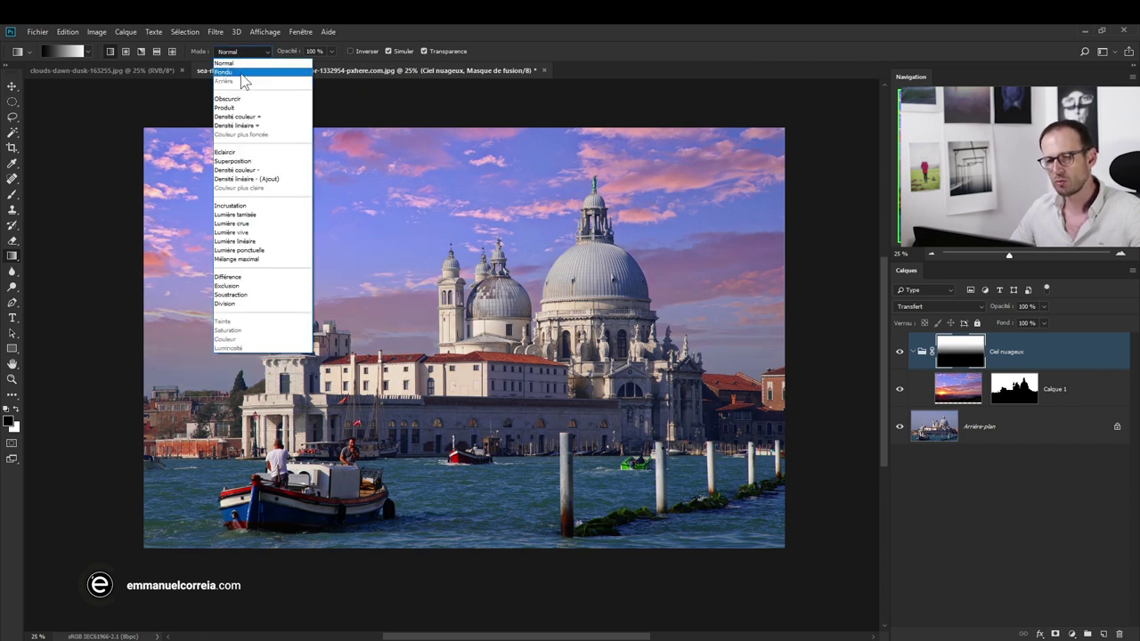
{"action": "left_click", "coordinate": [233, 65]}
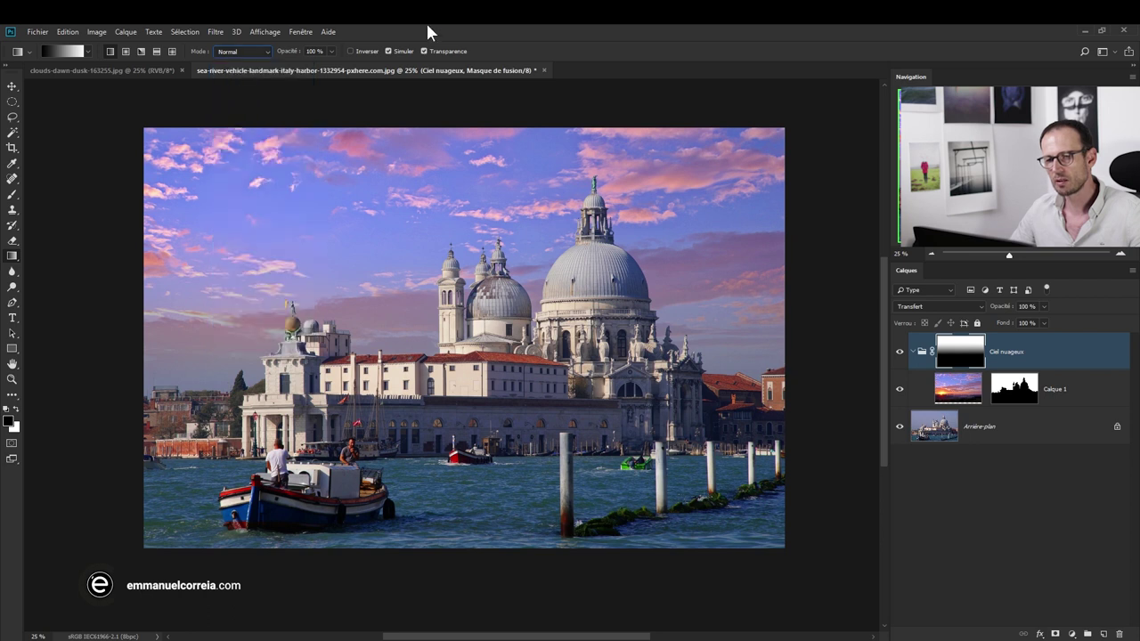
{"action": "left_click_drag", "start_coordinate": [401, 359], "coordinate": [400, 164]}
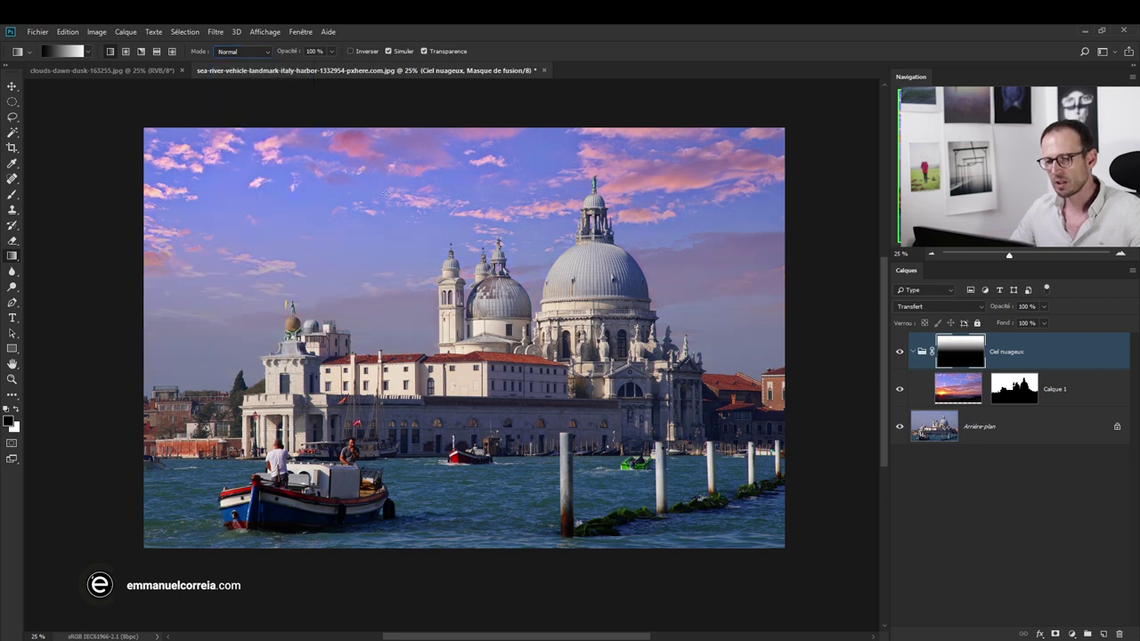
{"action": "left_click_drag", "start_coordinate": [390, 299], "coordinate": [389, 156]}
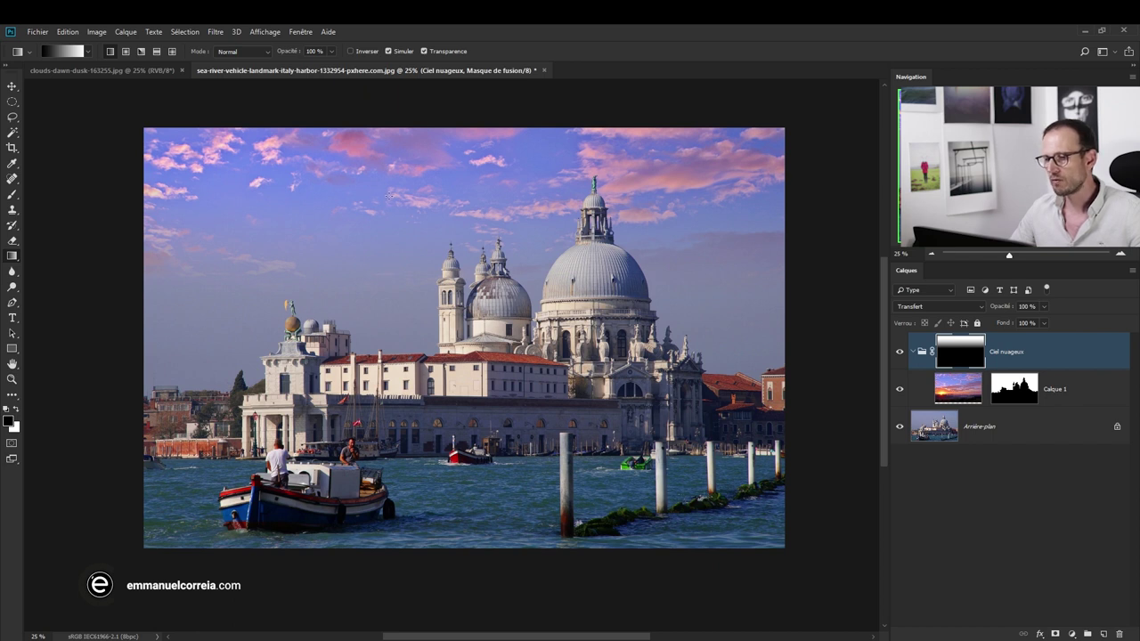
{"action": "left_click_drag", "start_coordinate": [392, 401], "coordinate": [393, 197]}
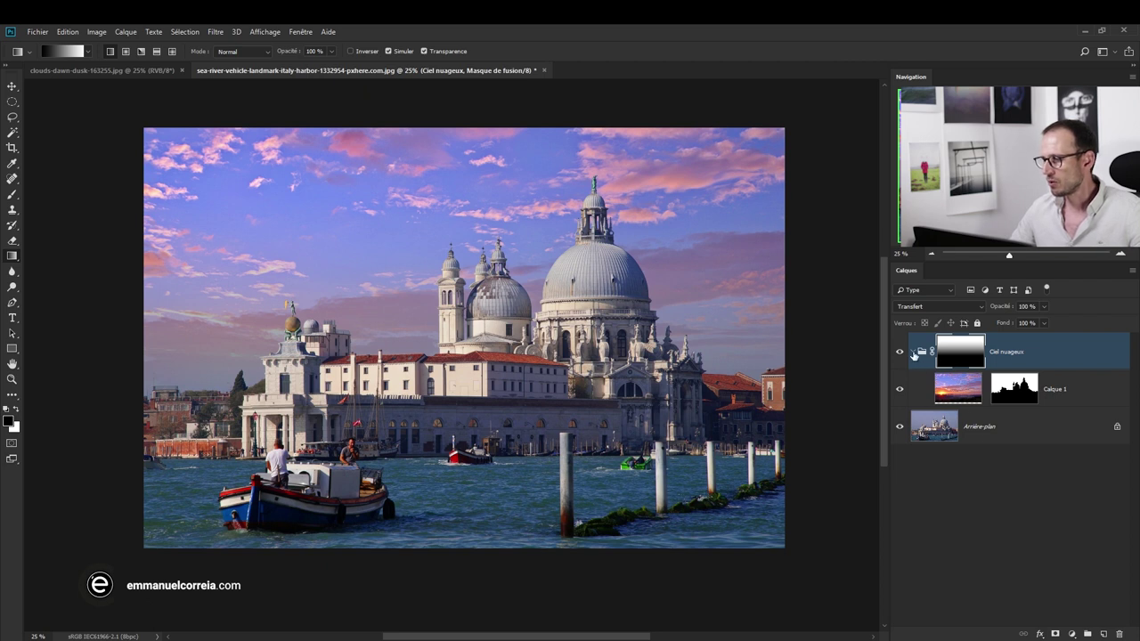
Collapse the Ciel nuageux group, then zoom and pan to inspect the sky blend.
{"action": "left_click", "coordinate": [913, 353]}
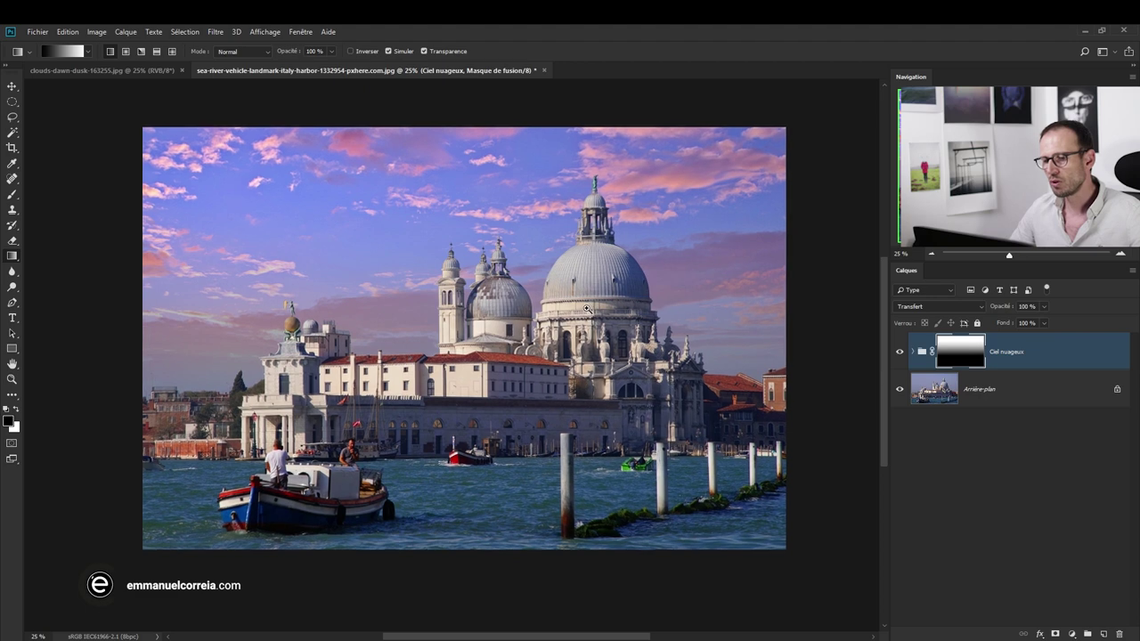
{"action": "scroll", "coordinate": [525, 338], "scroll_direction": "up", "scroll_amount": 2}
{"action": "scroll", "coordinate": [405, 298], "scroll_direction": "up", "scroll_amount": 1}
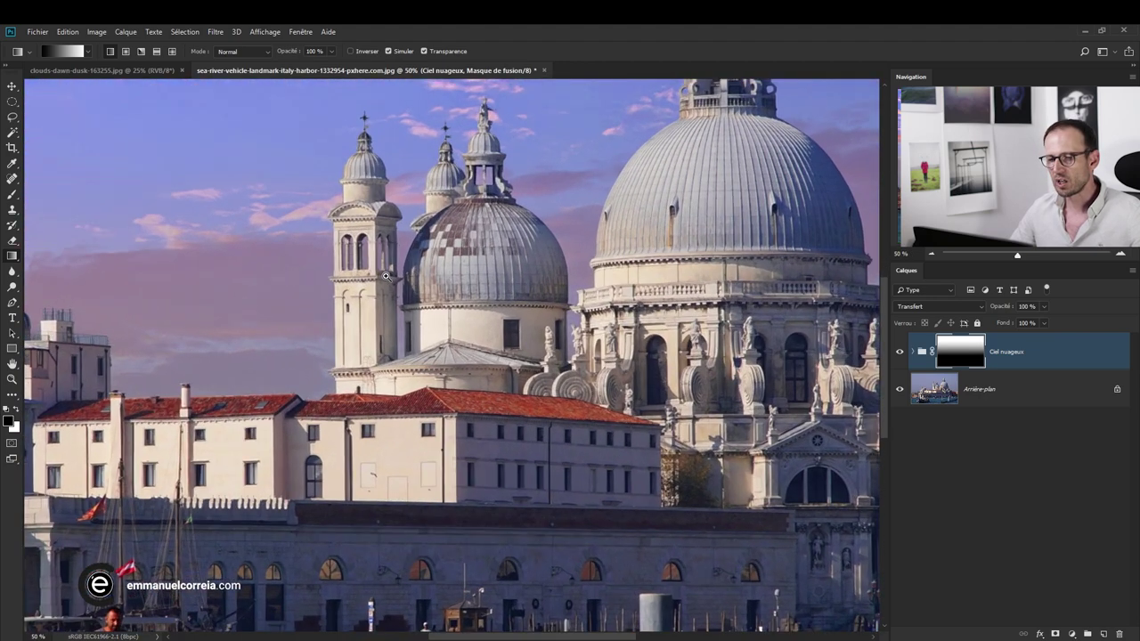
{"action": "scroll", "coordinate": [534, 282], "scroll_direction": "down", "scroll_amount": 1}
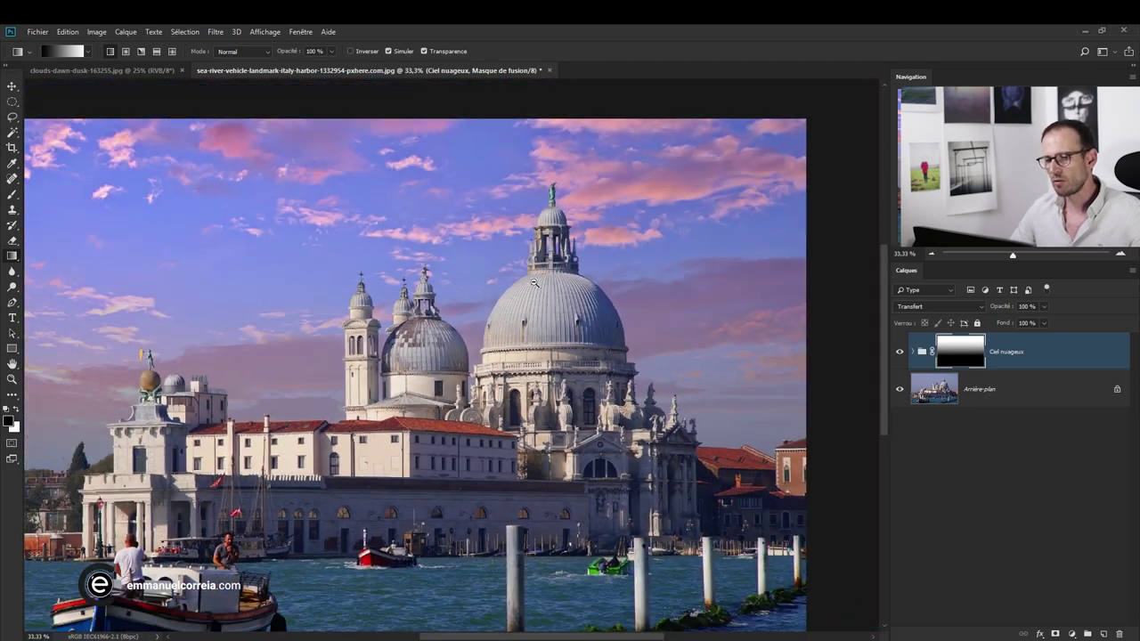
{"action": "scroll", "coordinate": [533, 282], "scroll_direction": "down", "scroll_amount": 1}
{"action": "scroll", "coordinate": [533, 282], "scroll_direction": "down", "scroll_amount": 1}
{"action": "left_click_drag", "start_coordinate": [514, 277], "coordinate": [521, 254]}
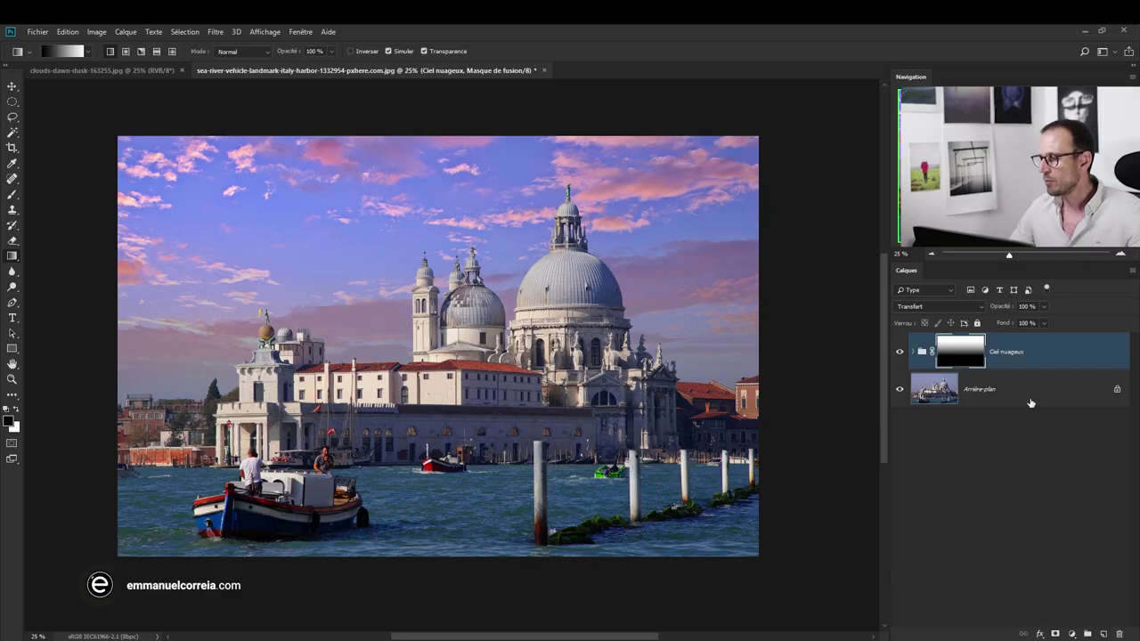
Add a Filtre photo adjustment layer above the Arrière-plan layer.
{"action": "left_click", "coordinate": [1023, 399]}
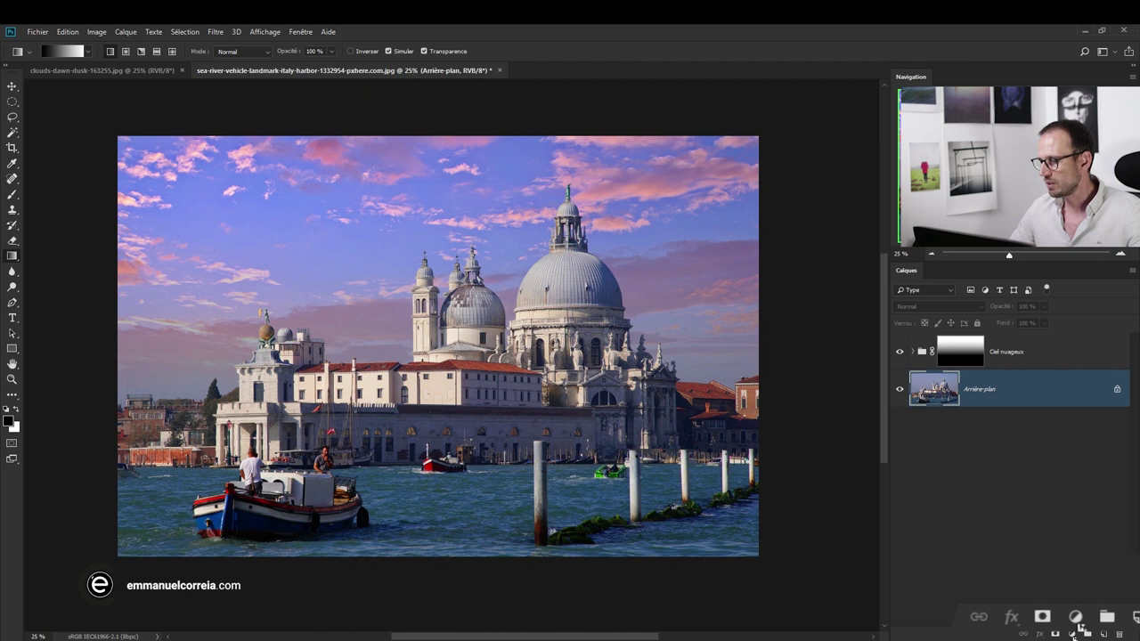
{"action": "left_click", "coordinate": [1077, 624]}
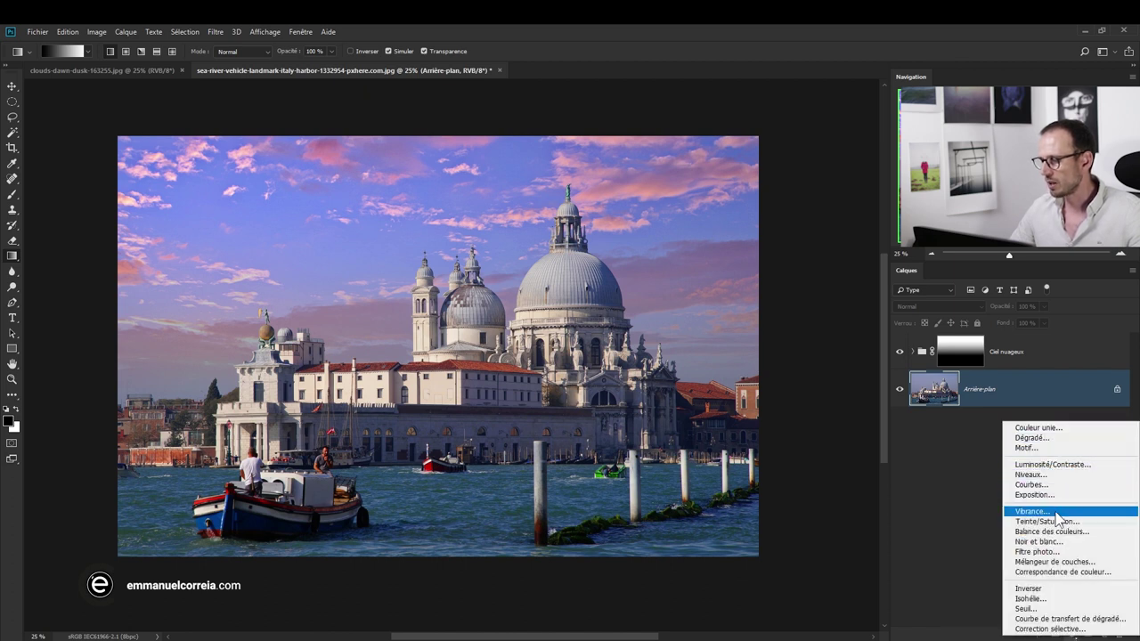
{"action": "left_click", "coordinate": [1037, 553]}
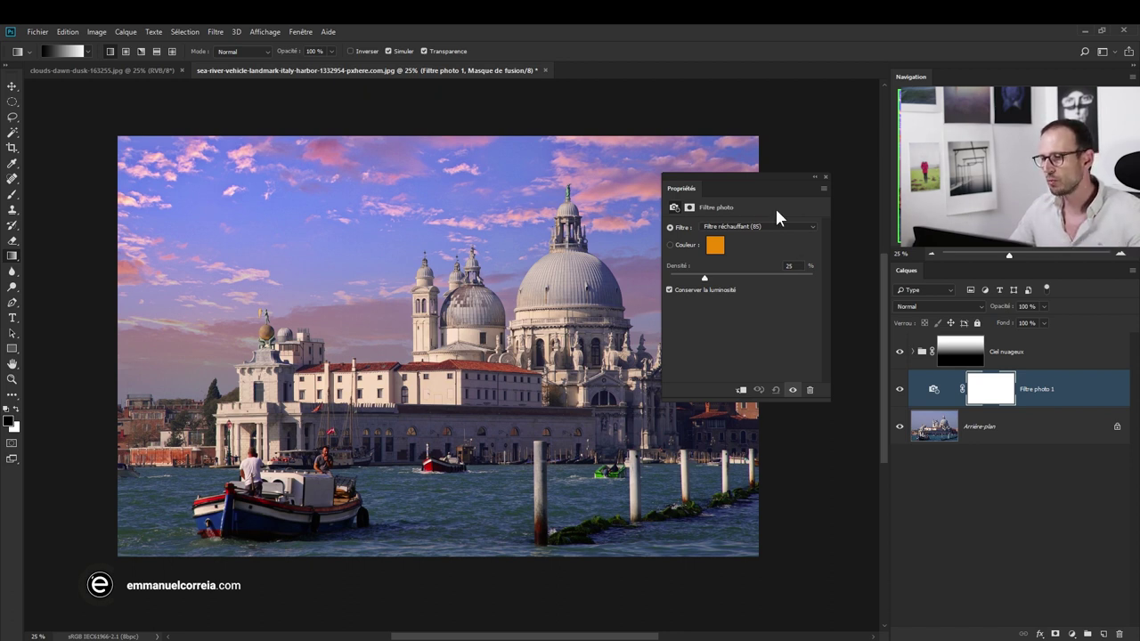
Set the photo filter to Orange at 53% density using the custom Couleur option.
{"action": "left_click_drag", "start_coordinate": [767, 178], "coordinate": [825, 132]}
{"action": "left_click", "coordinate": [808, 182]}
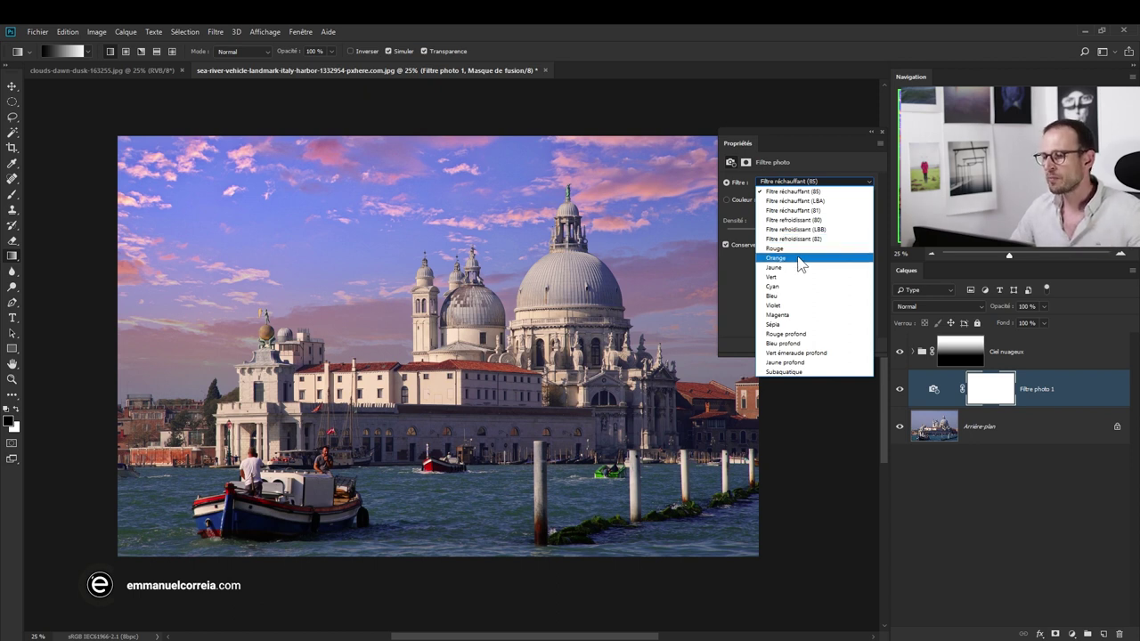
{"action": "left_click", "coordinate": [786, 258]}
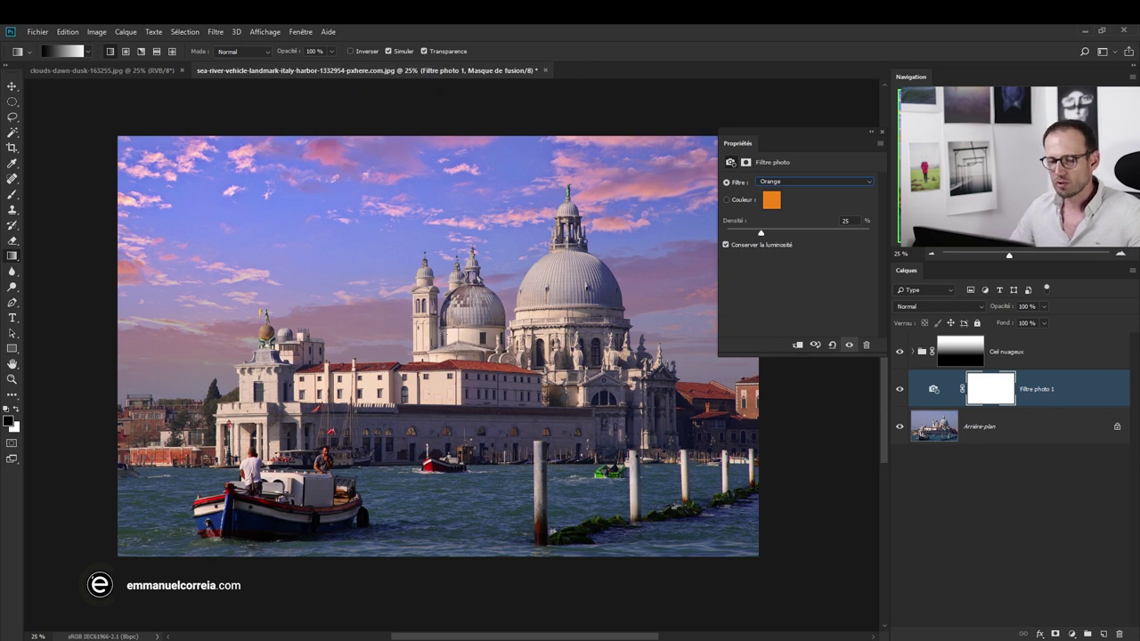
{"action": "left_click_drag", "start_coordinate": [760, 234], "coordinate": [808, 233]}
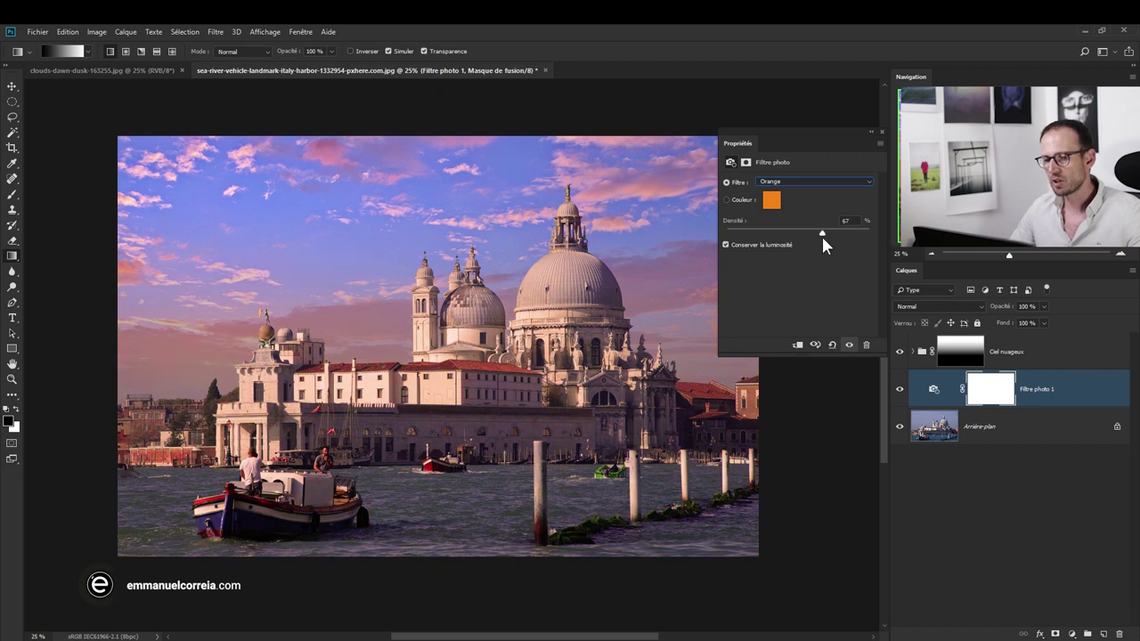
{"action": "mouse_move", "coordinate": [819, 242]}
{"action": "left_mouse_down"}
{"action": "mouse_move", "coordinate": [779, 244]}
{"action": "mouse_move", "coordinate": [801, 240]}
{"action": "left_mouse_up"}
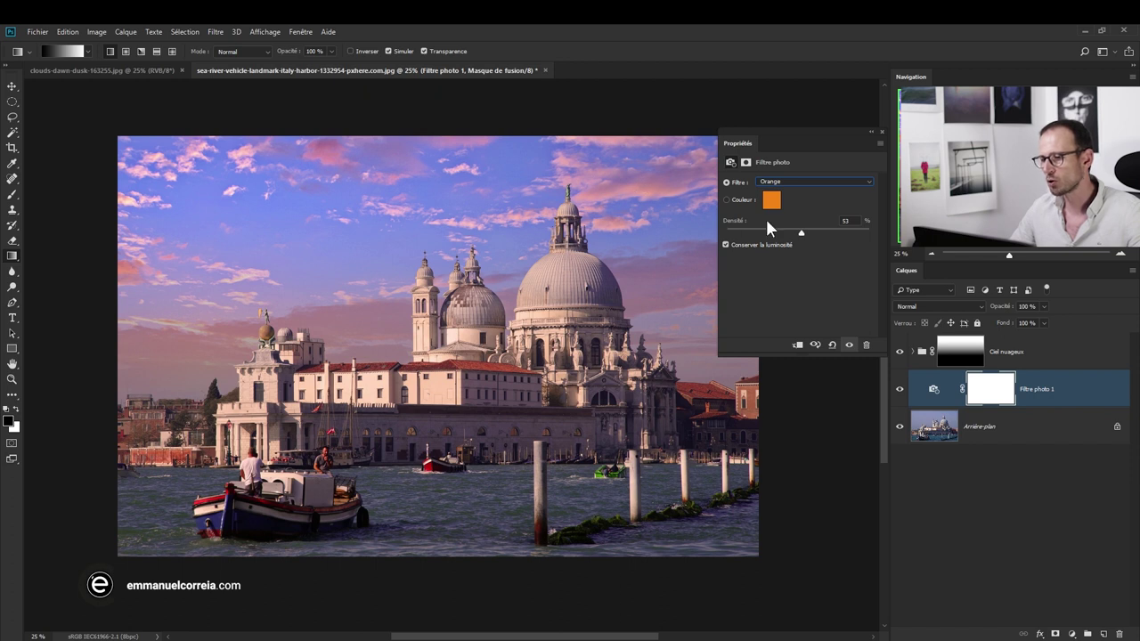
{"action": "left_click", "coordinate": [726, 199]}
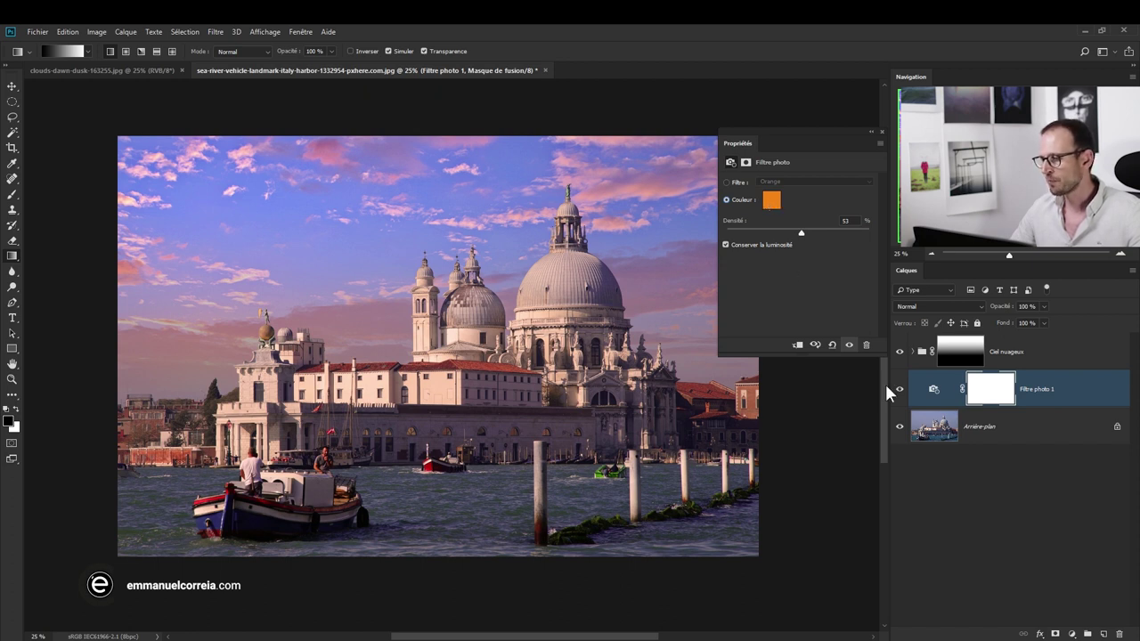
Reopen the Filtre photo 1 properties, switch to Couleur, and bring up its colour swatch picker.
{"action": "left_click_drag", "start_coordinate": [817, 135], "coordinate": [794, 124]}
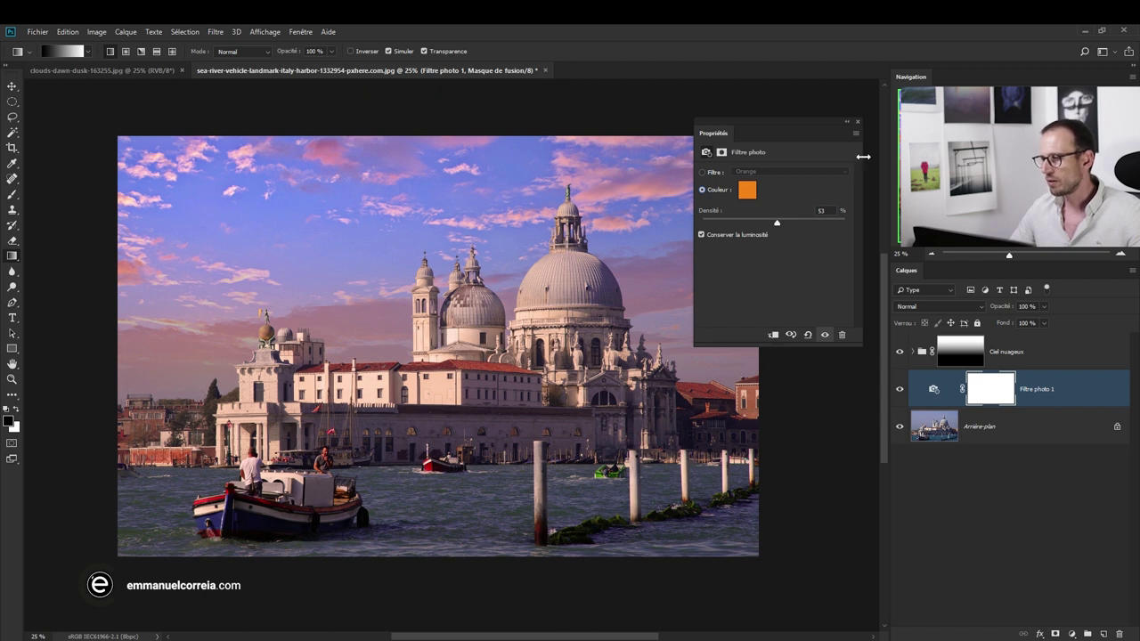
{"action": "left_click", "coordinate": [857, 120]}
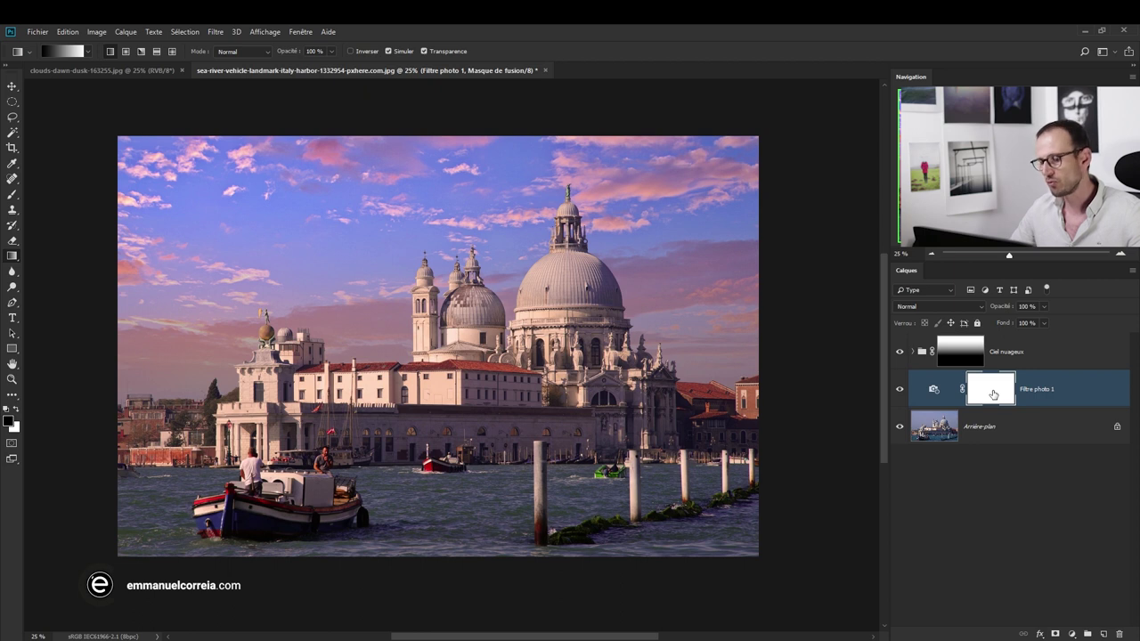
{"action": "left_click", "coordinate": [934, 392]}
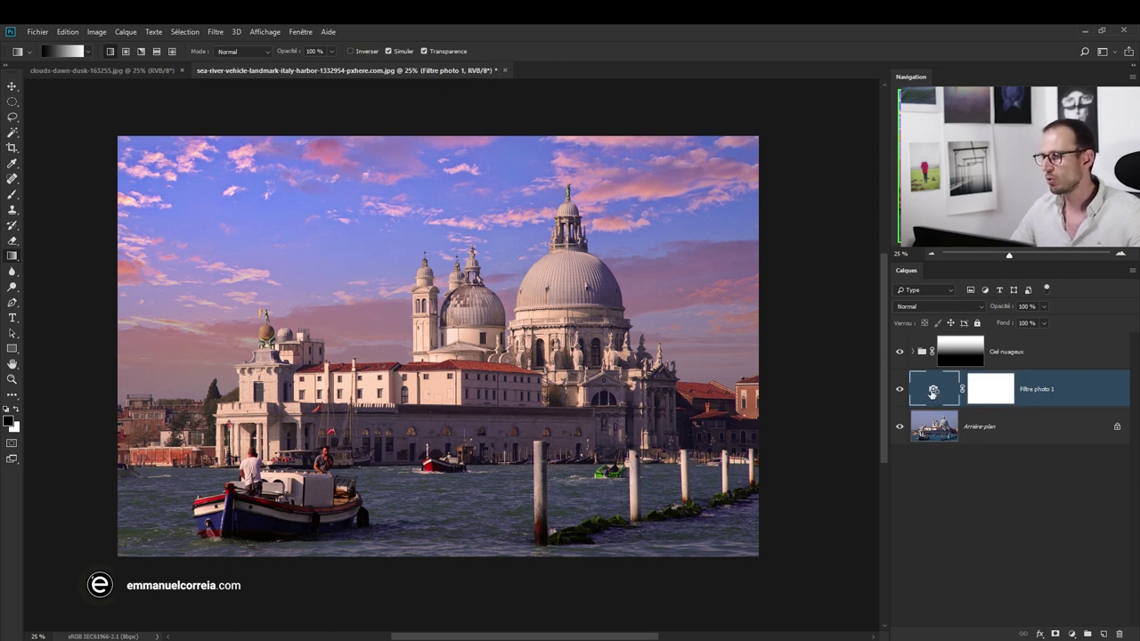
{"action": "double_click", "coordinate": [933, 392]}
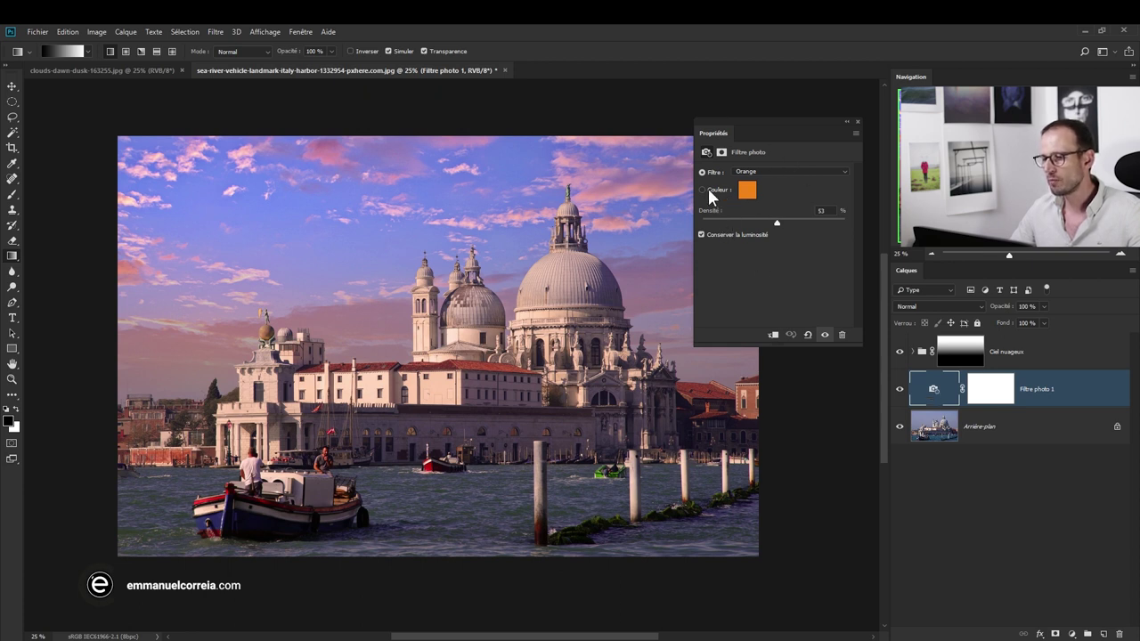
{"action": "left_click_drag", "start_coordinate": [753, 132], "coordinate": [802, 180]}
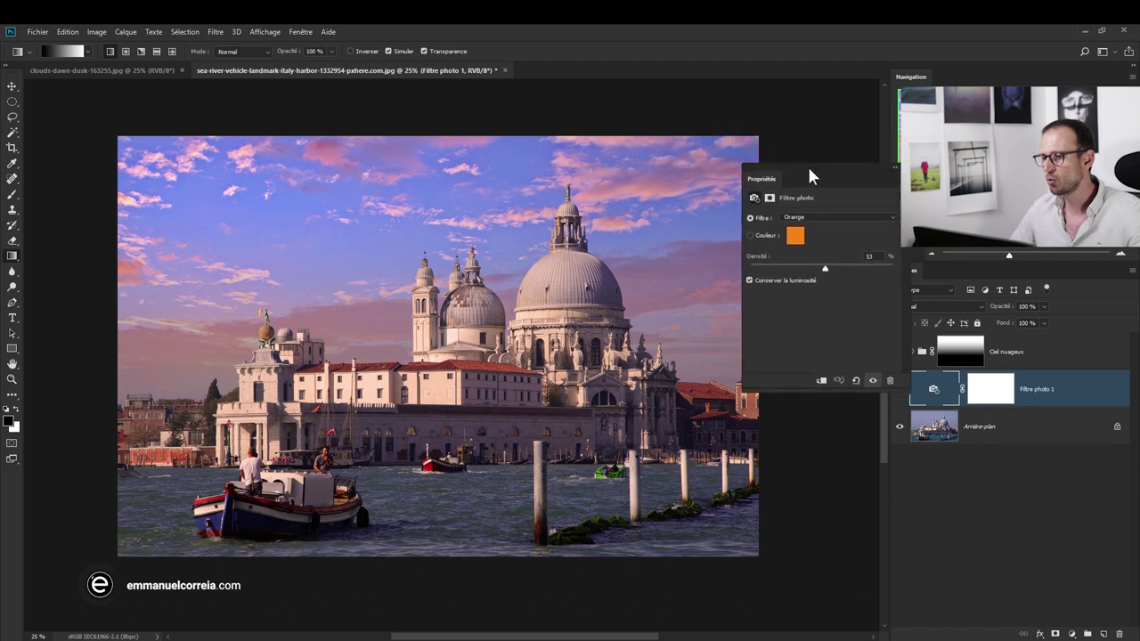
{"action": "left_click", "coordinate": [751, 238]}
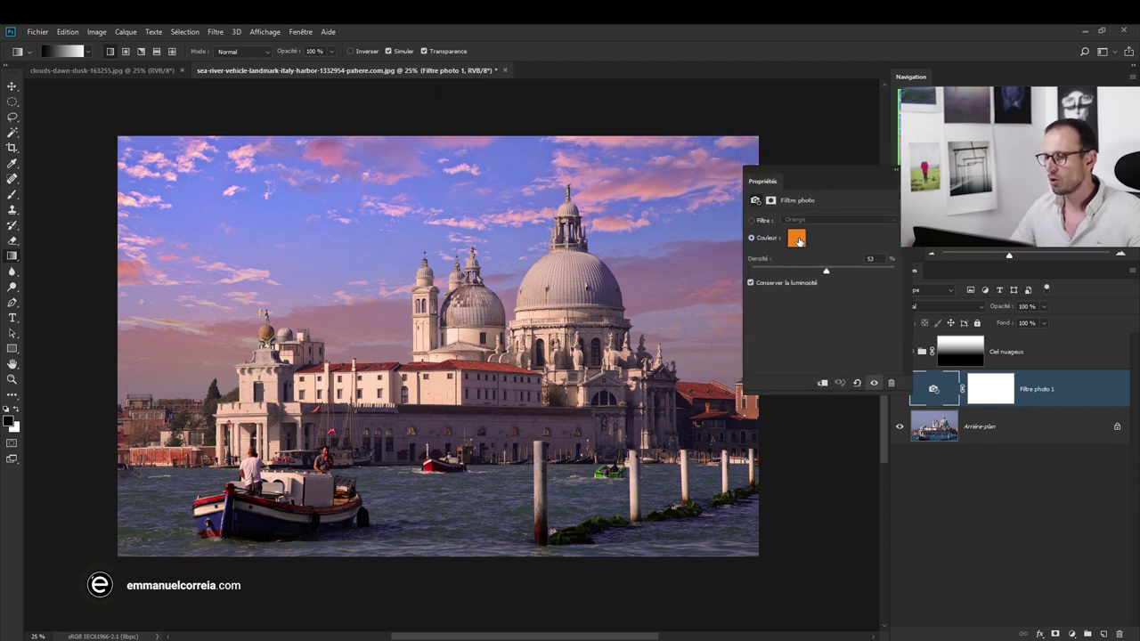
{"action": "left_click", "coordinate": [798, 239]}
{"action": "left_click_drag", "start_coordinate": [715, 366], "coordinate": [902, 306]}
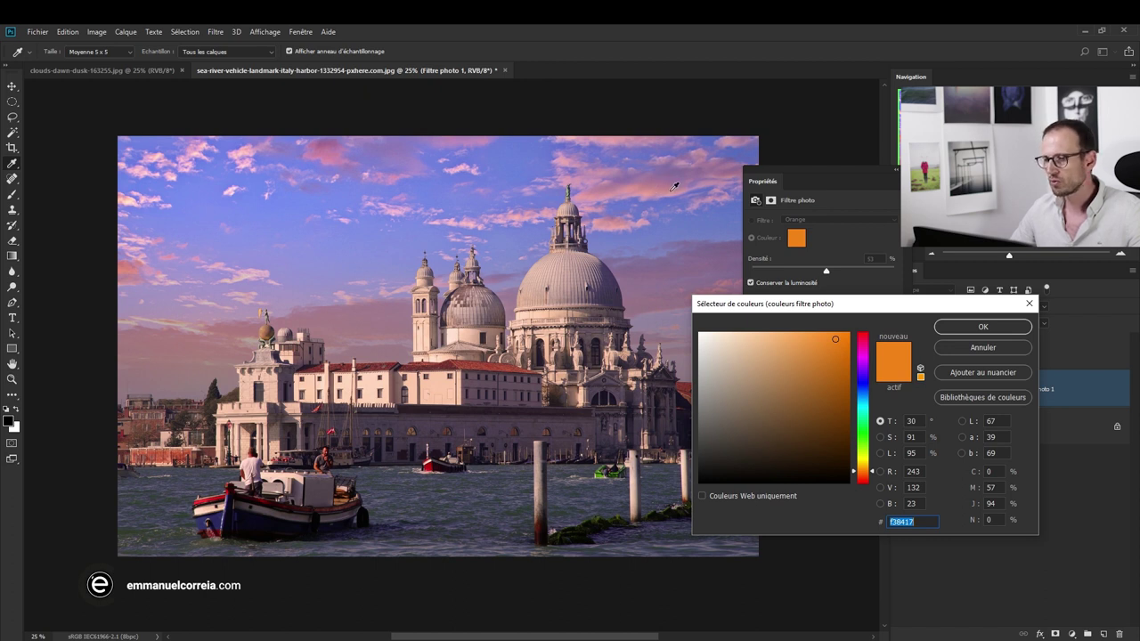
Sample a light pink, e4a0a0, from the sunset clouds as the filter colour and confirm.
{"action": "left_click", "coordinate": [672, 191]}
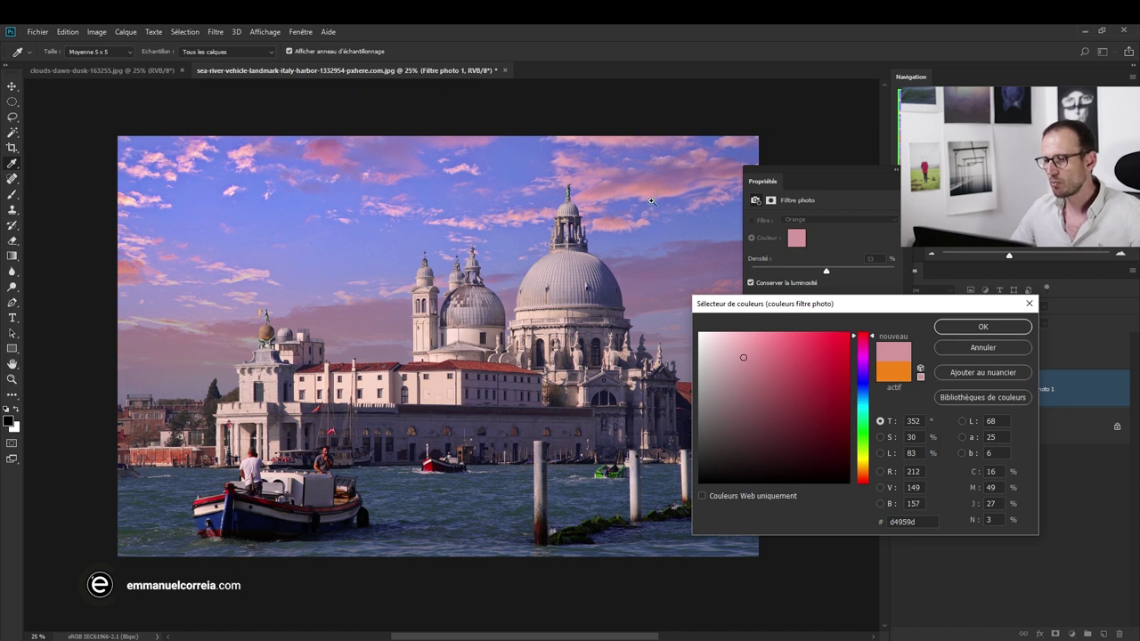
{"action": "scroll", "coordinate": [651, 206], "scroll_direction": "up", "scroll_amount": 3}
{"action": "scroll", "coordinate": [651, 206], "scroll_direction": "up", "scroll_amount": 2}
{"action": "scroll", "coordinate": [651, 200], "scroll_direction": "up", "scroll_amount": 1}
{"action": "left_click", "coordinate": [650, 167]}
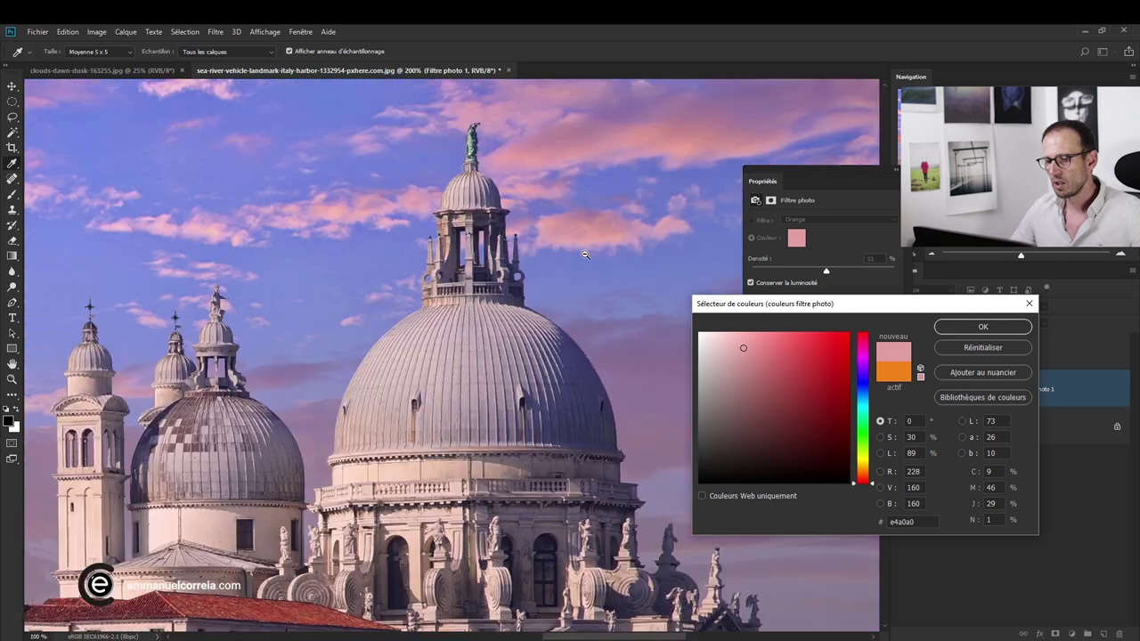
{"action": "scroll", "coordinate": [590, 250], "scroll_direction": "down", "scroll_amount": 2}
{"action": "scroll", "coordinate": [589, 250], "scroll_direction": "down", "scroll_amount": 2}
{"action": "left_click_drag", "start_coordinate": [491, 329], "coordinate": [597, 217]}
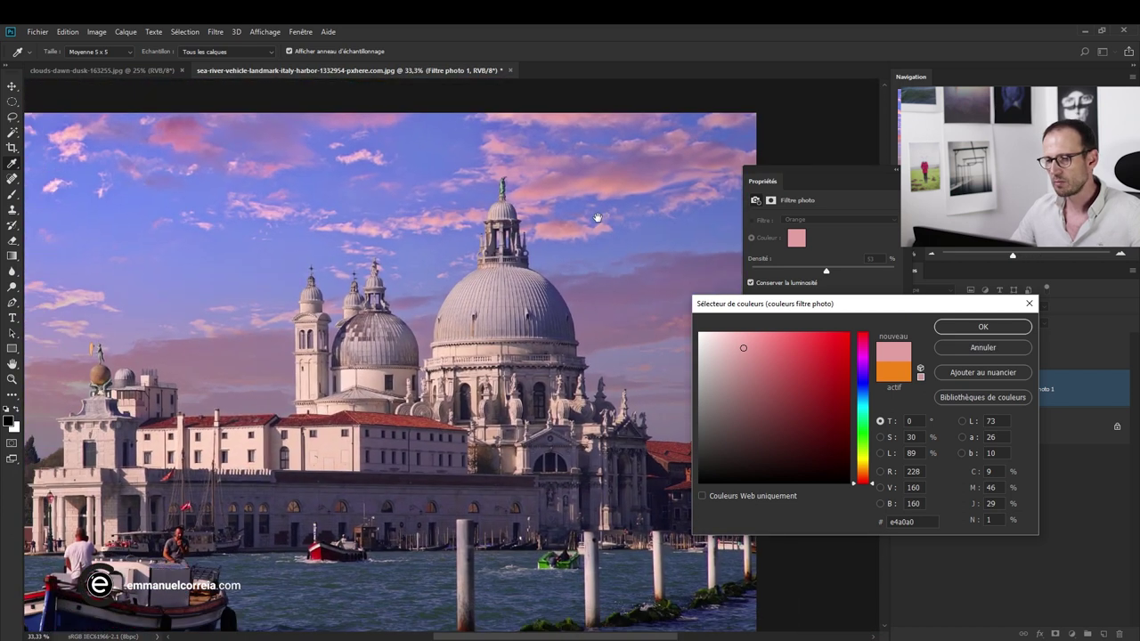
{"action": "left_click", "coordinate": [982, 327]}
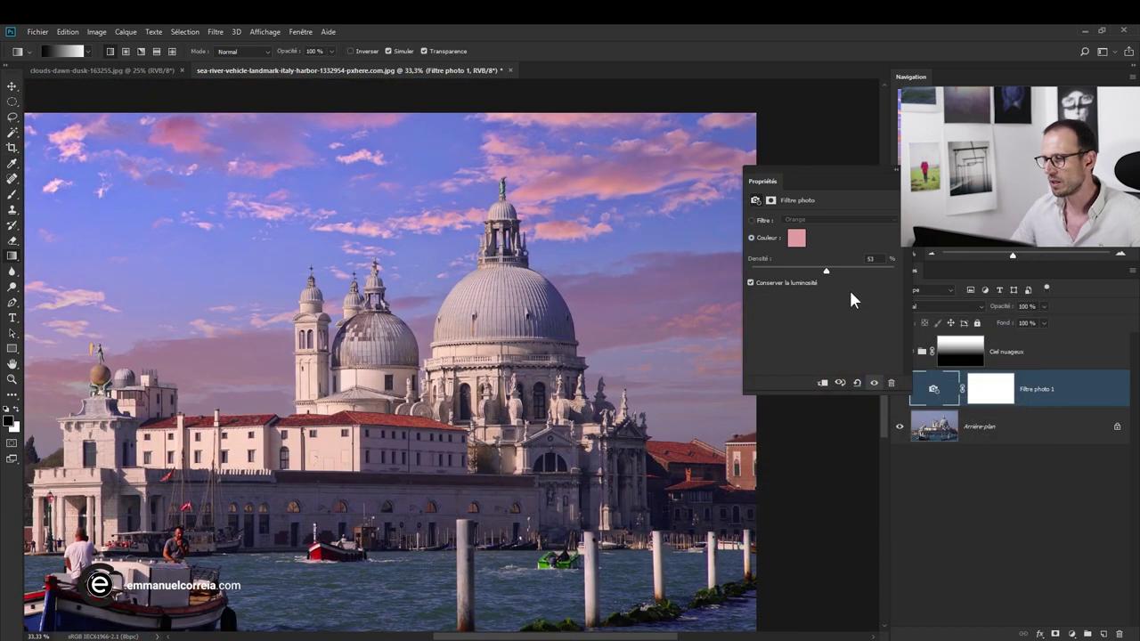
Raise the pink filter density to 95%, compare it against the unfiltered photo, and close Properties.
{"action": "key", "text": "ctrl+minus"}
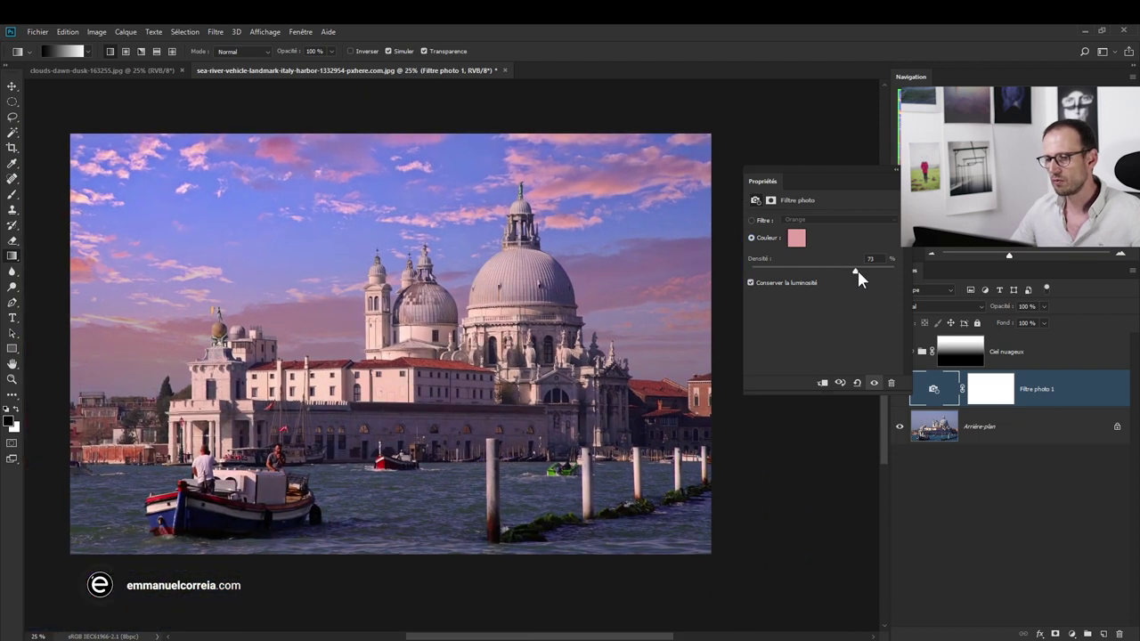
{"action": "left_click_drag", "start_coordinate": [872, 272], "coordinate": [887, 271]}
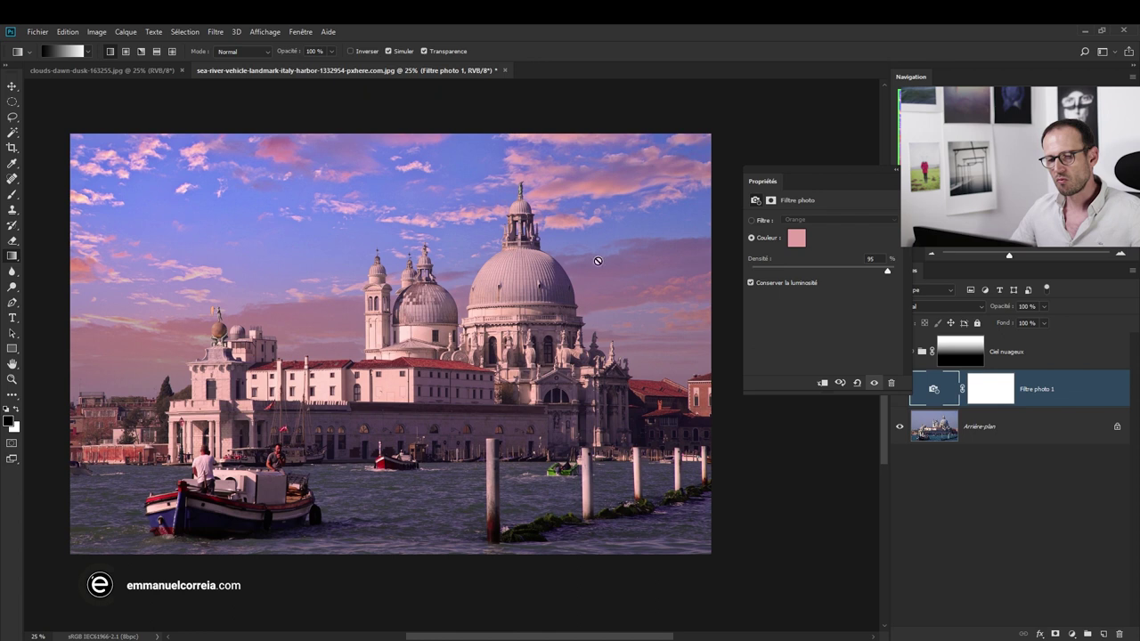
{"action": "left_click", "coordinate": [877, 390]}
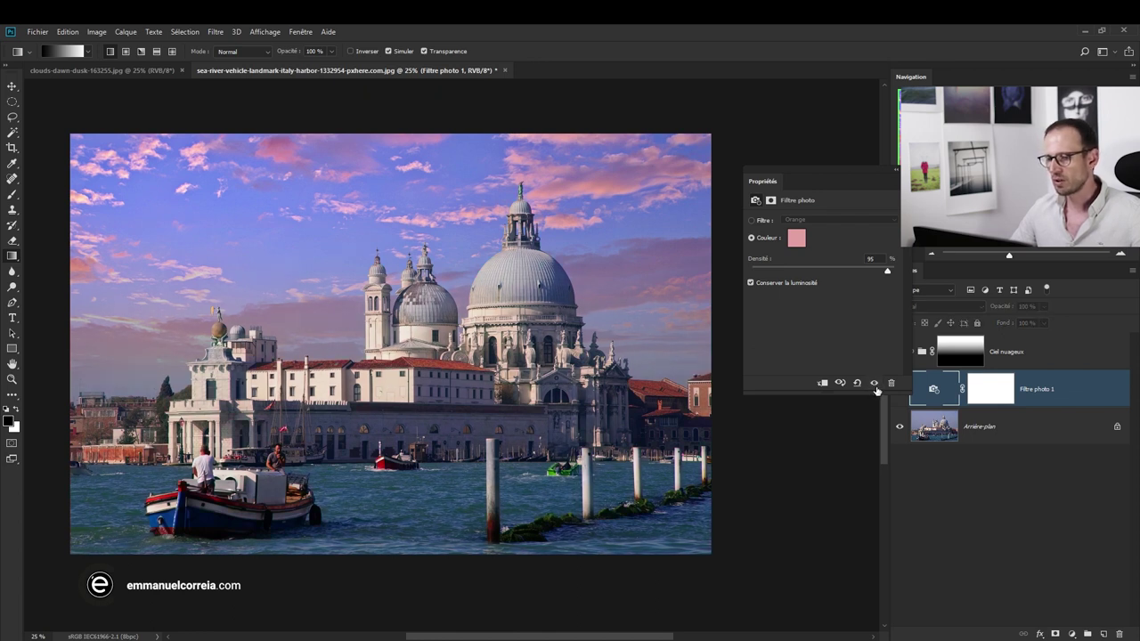
{"action": "left_click", "coordinate": [875, 390]}
{"action": "left_click", "coordinate": [874, 391]}
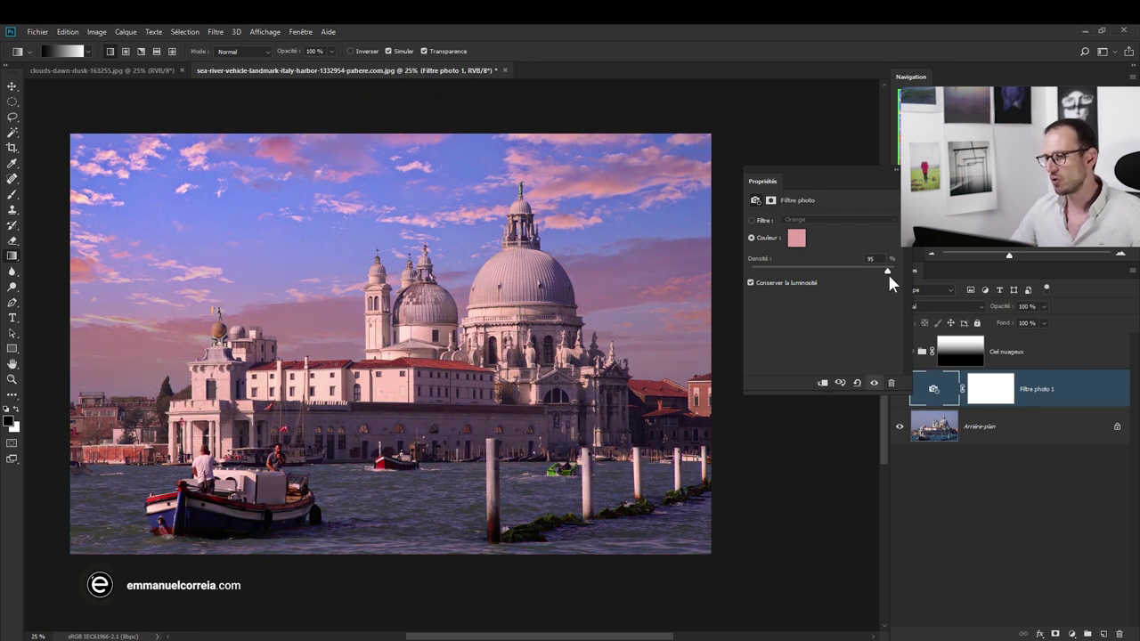
{"action": "left_click", "coordinate": [896, 169]}
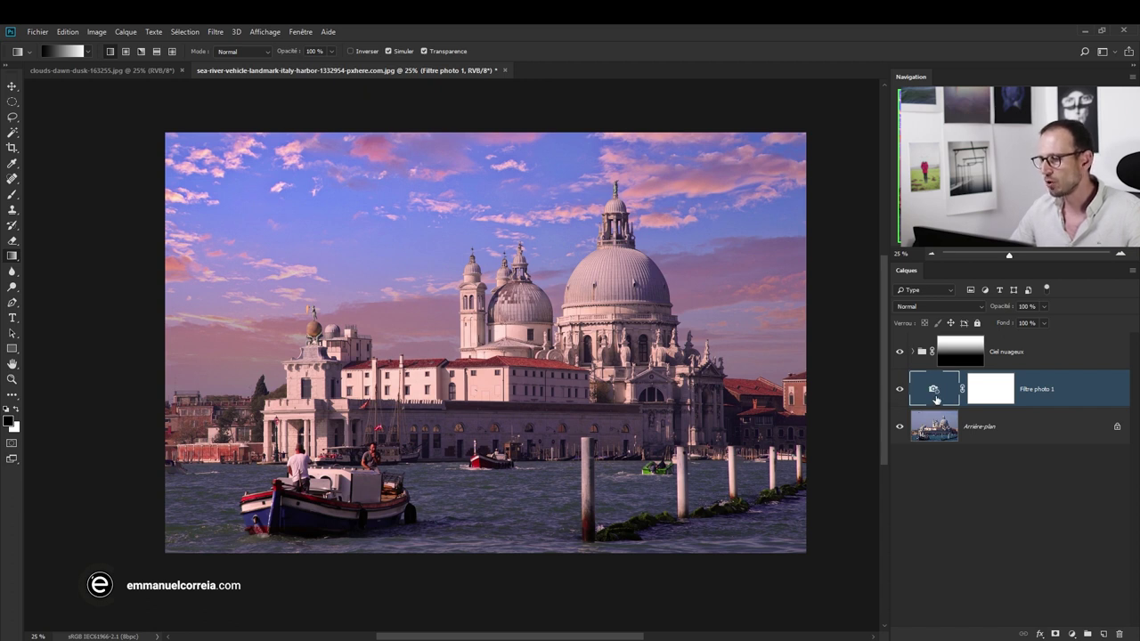
Expand the Ciel nuageux group and move the pasted sky layer Calque 1 into a new position.
{"action": "double_click", "coordinate": [934, 392]}
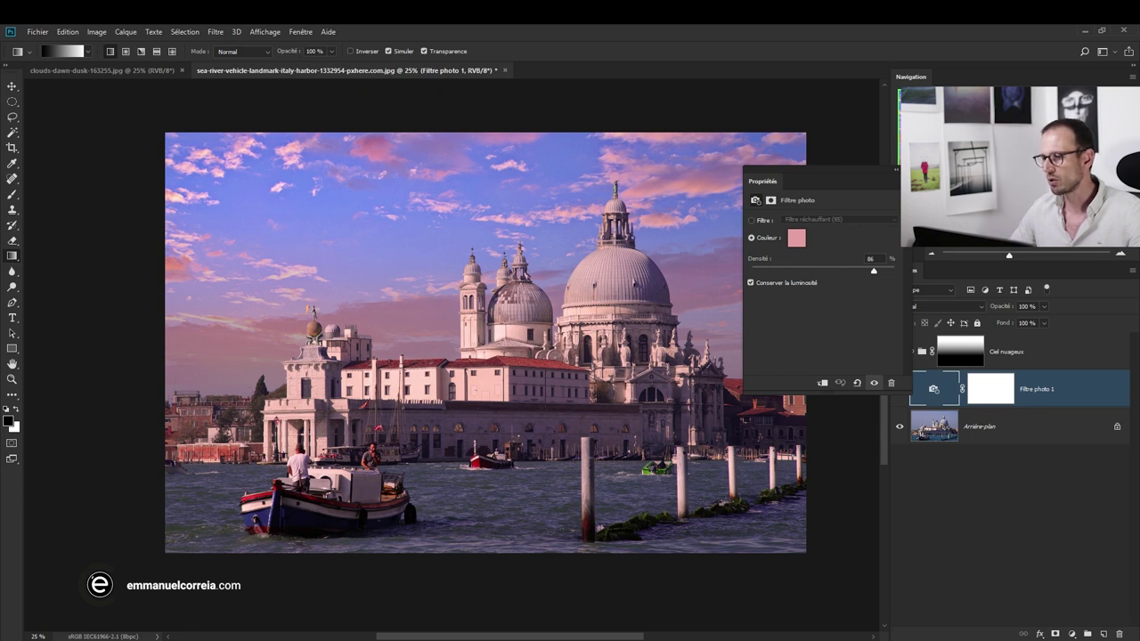
{"action": "left_click", "coordinate": [896, 167]}
{"action": "left_click", "coordinate": [913, 353]}
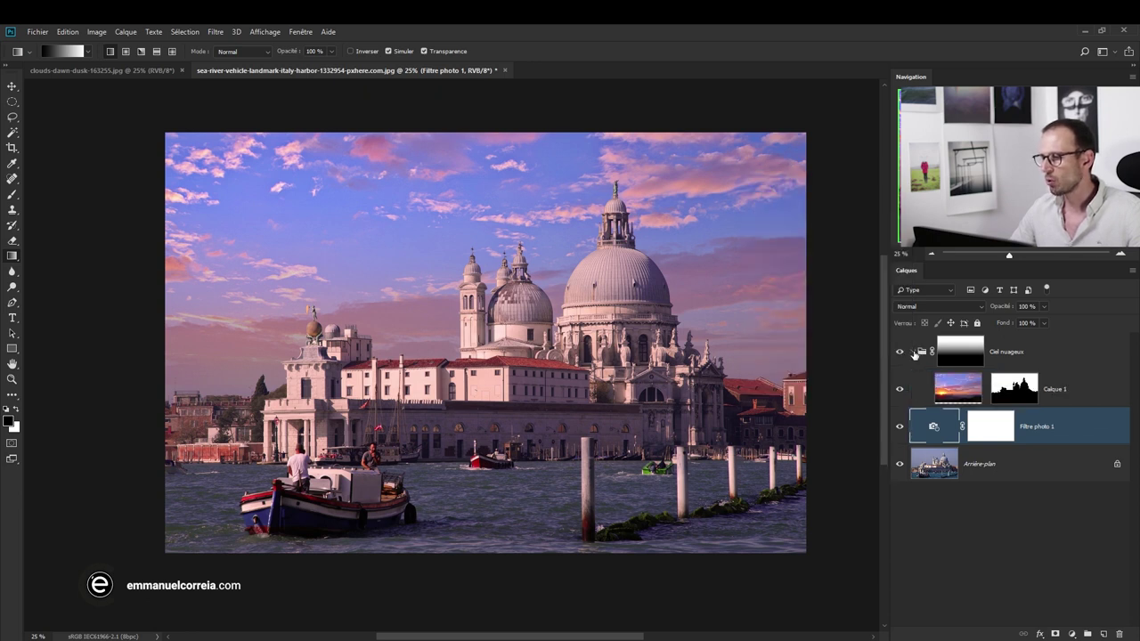
{"action": "left_click", "coordinate": [961, 393]}
{"action": "key", "text": "v"}
{"action": "mouse_move", "coordinate": [72, 134]}
{"action": "left_mouse_down"}
{"action": "mouse_move", "coordinate": [352, 226]}
{"action": "mouse_move", "coordinate": [361, 214]}
{"action": "left_mouse_up"}
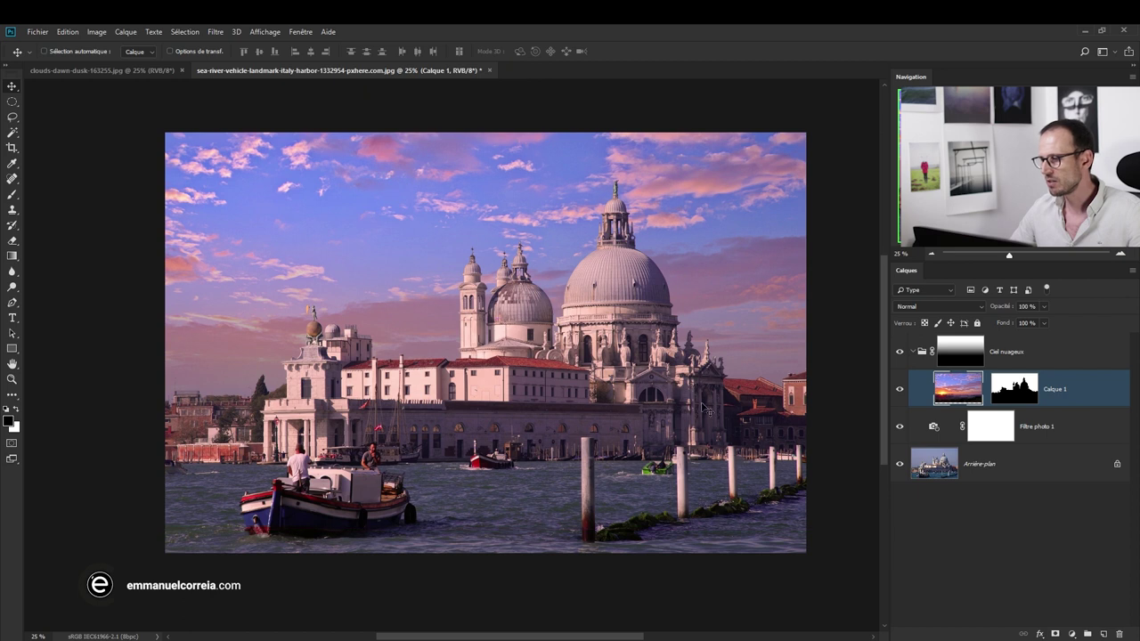
Redraw the Ciel nuageux group mask gradient so the sky fades toward the horizon.
{"action": "left_click", "coordinate": [959, 360]}
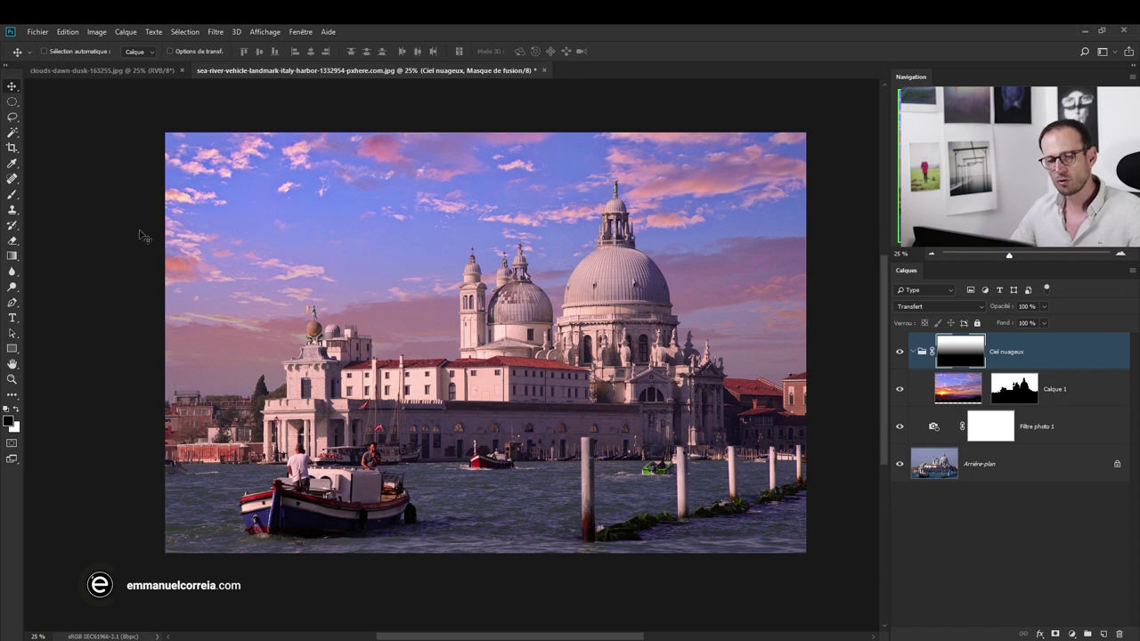
{"action": "left_click", "coordinate": [13, 257]}
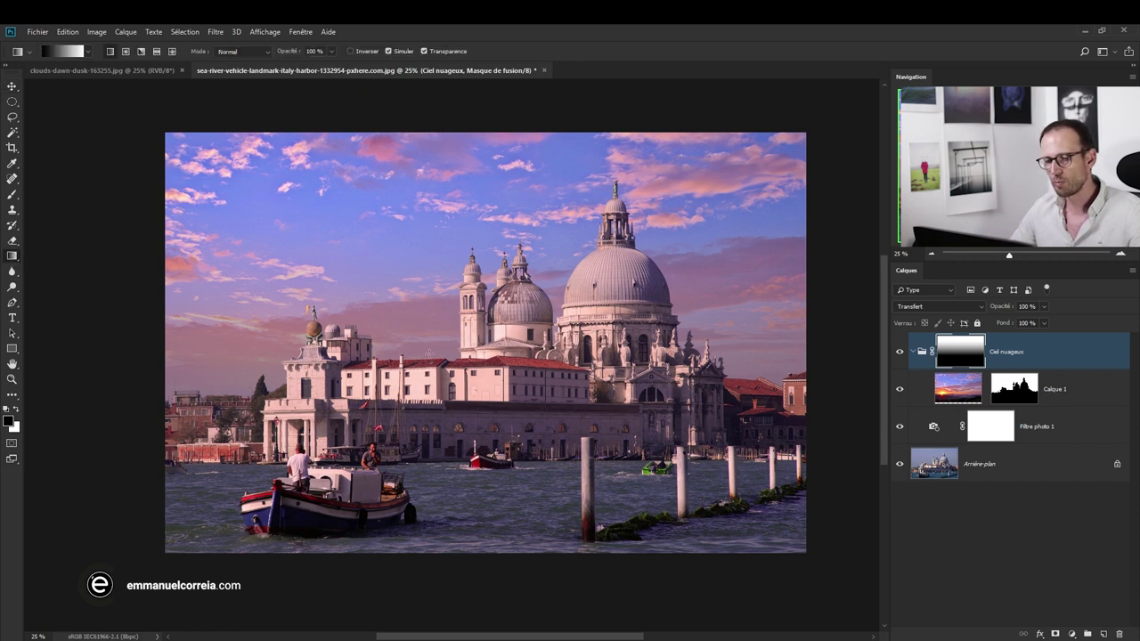
{"action": "left_click_drag", "start_coordinate": [428, 354], "coordinate": [424, 158]}
{"action": "left_click_drag", "start_coordinate": [411, 370], "coordinate": [412, 202]}
{"action": "left_click_drag", "start_coordinate": [424, 365], "coordinate": [429, 125]}
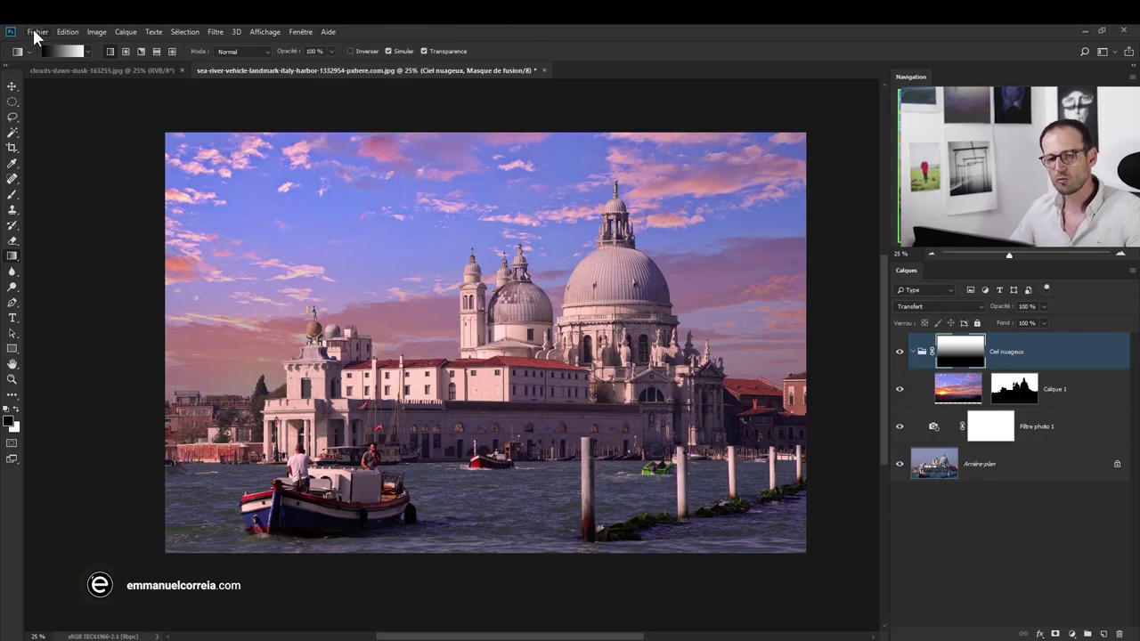
{"action": "left_click", "coordinate": [36, 34]}
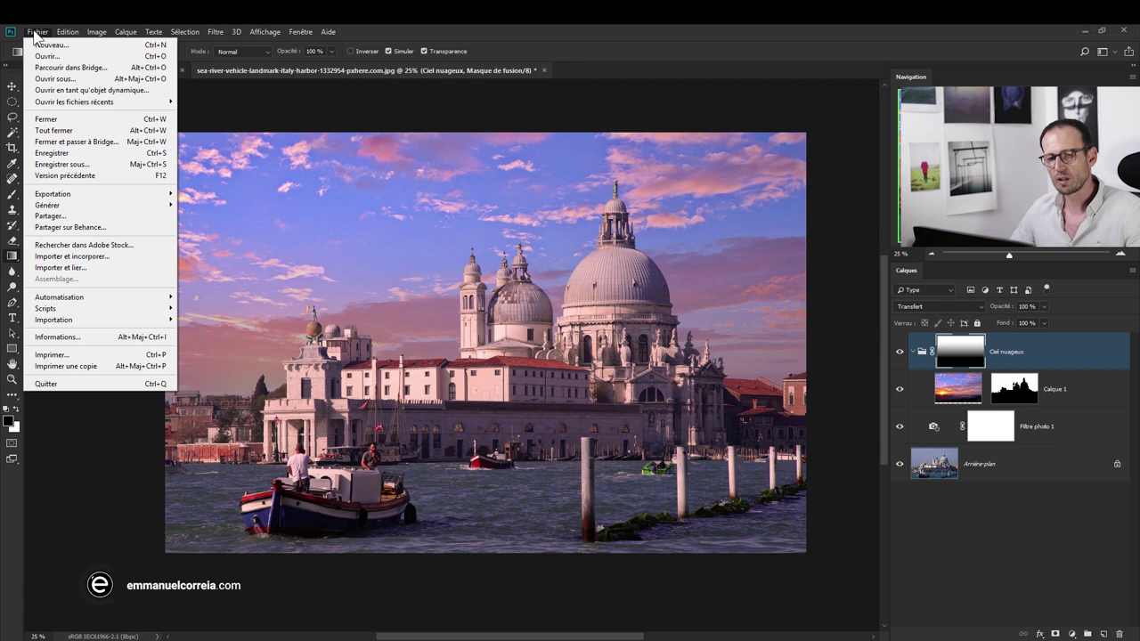
{"action": "left_click", "coordinate": [70, 166]}
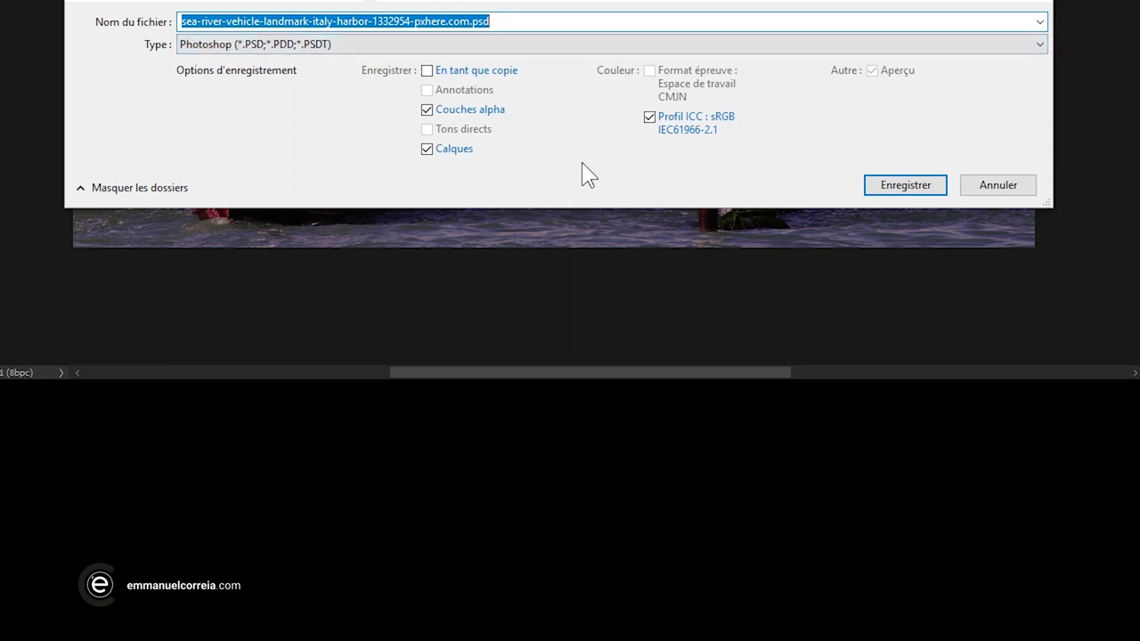
{"action": "left_click", "coordinate": [1015, 189]}
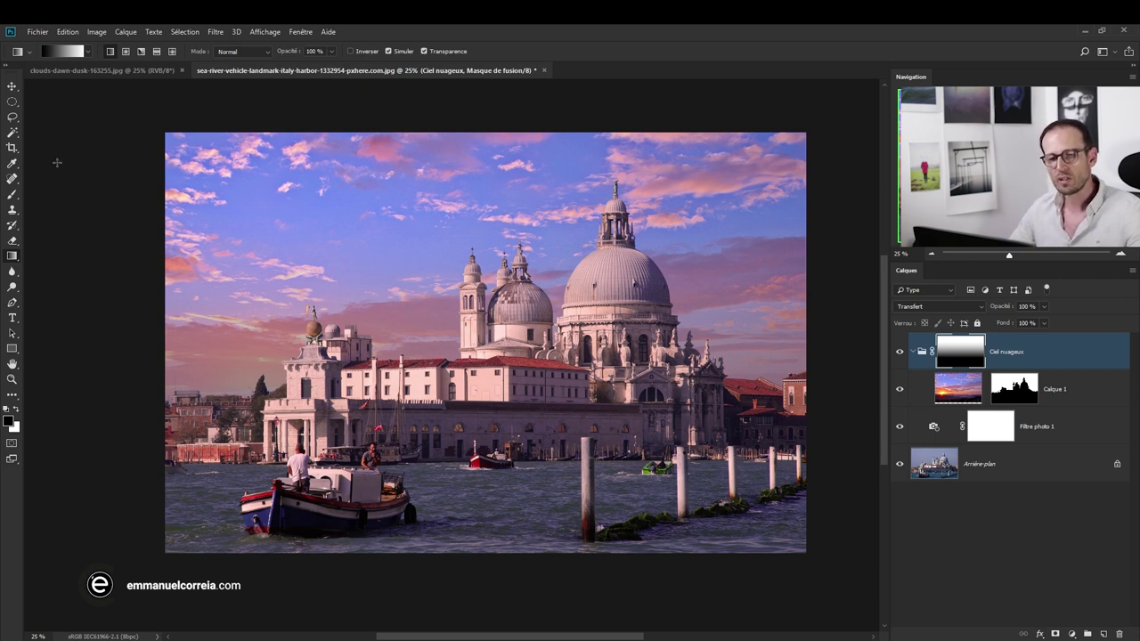
Crop the composite to a 1920 × 1080 px W x H x Resolution frame, nudging the photo slightly down.
{"action": "left_click", "coordinate": [21, 134]}
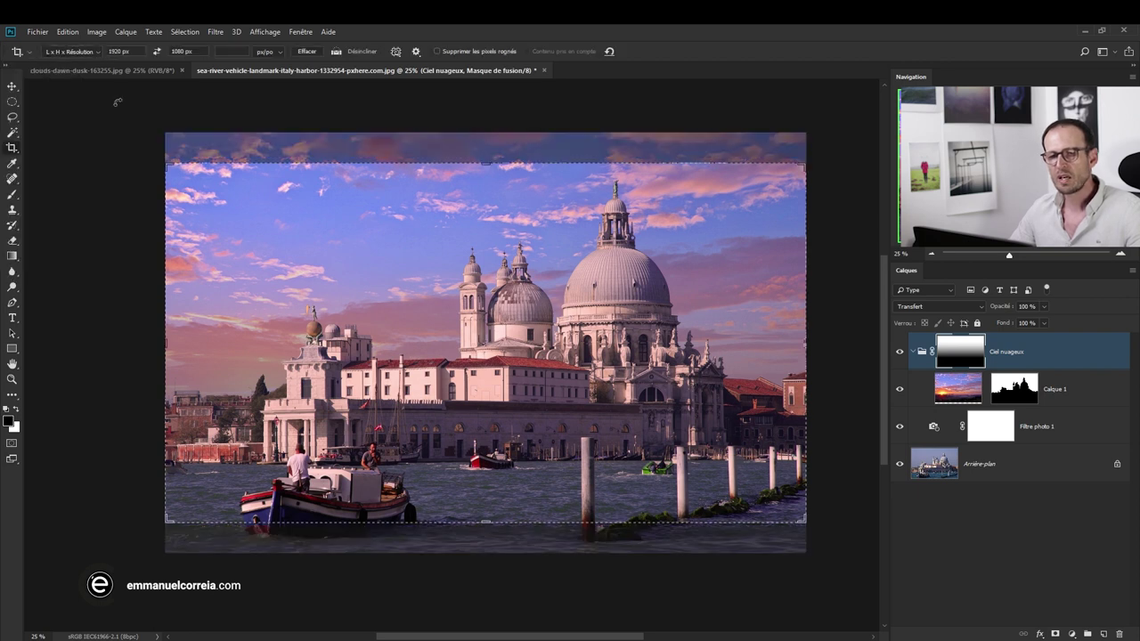
{"action": "left_click", "coordinate": [69, 54]}
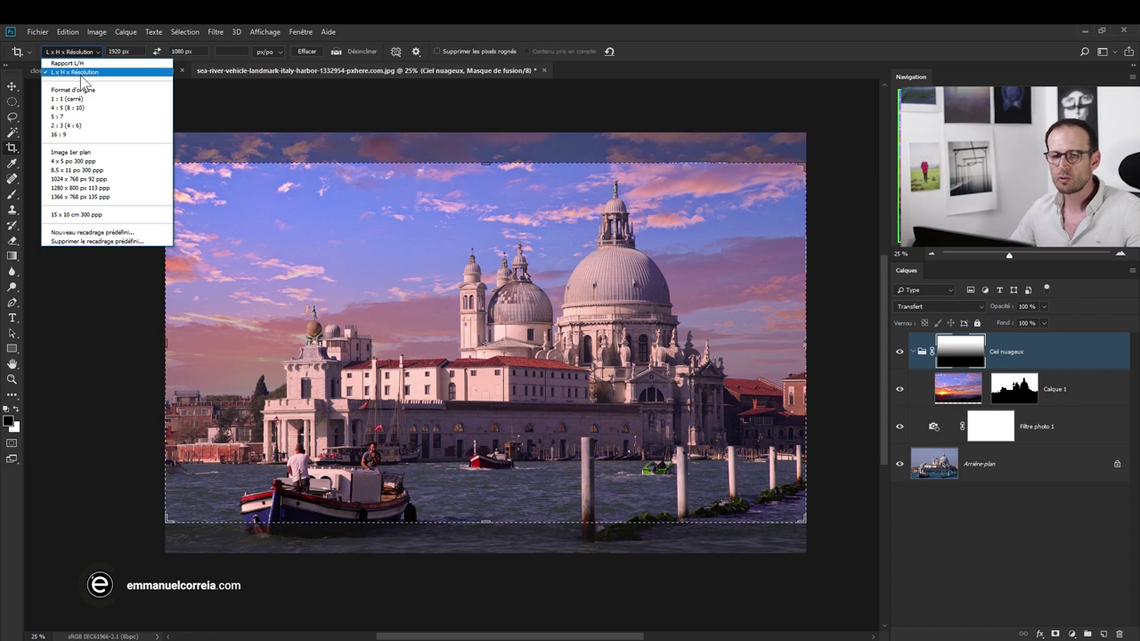
{"action": "left_click", "coordinate": [134, 47]}
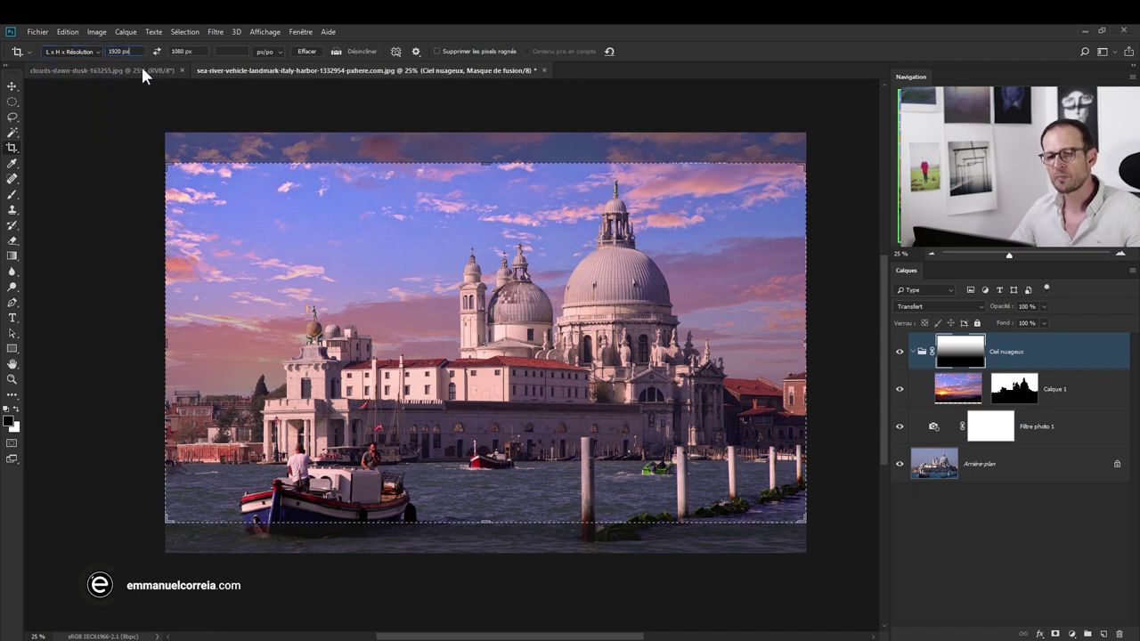
{"action": "key", "text": "Tab"}
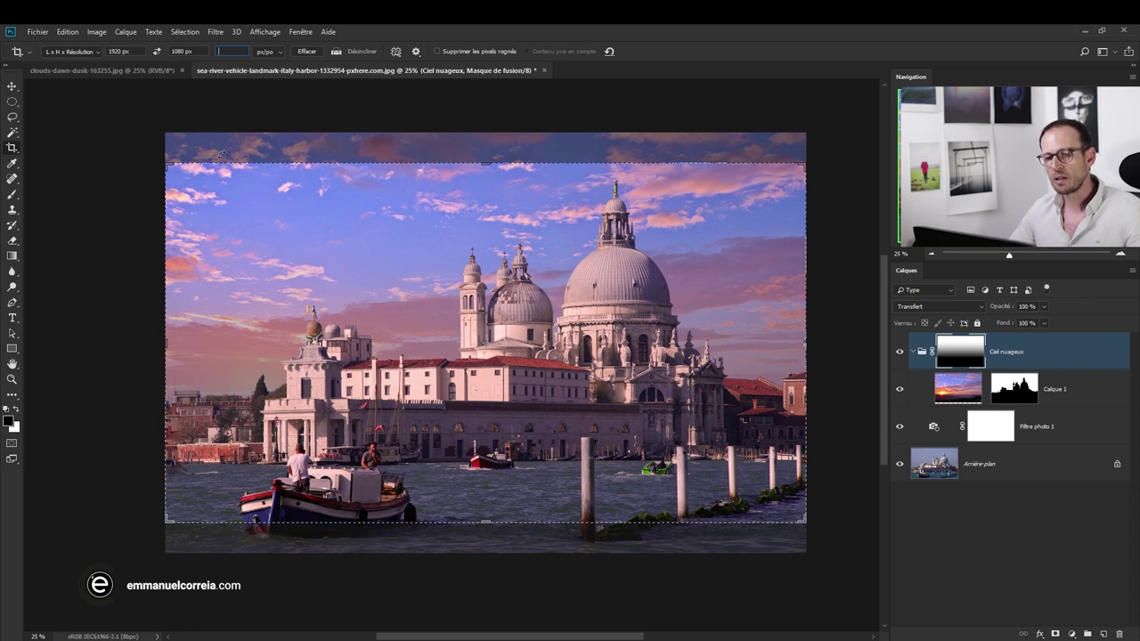
{"action": "left_click", "coordinate": [169, 165]}
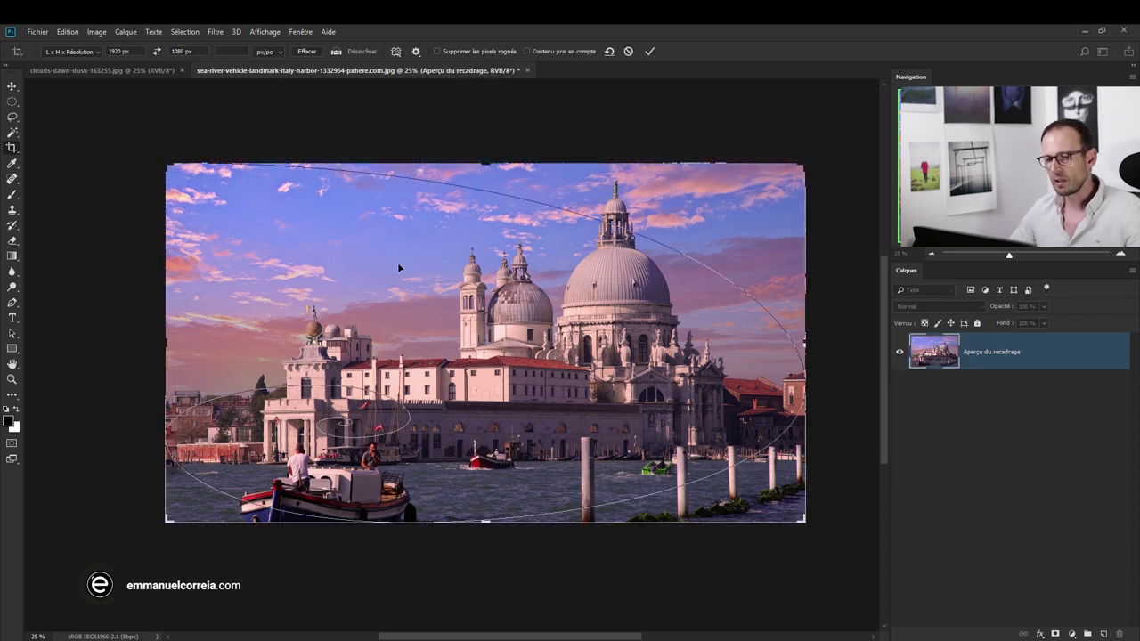
{"action": "left_click_drag", "start_coordinate": [471, 324], "coordinate": [469, 325]}
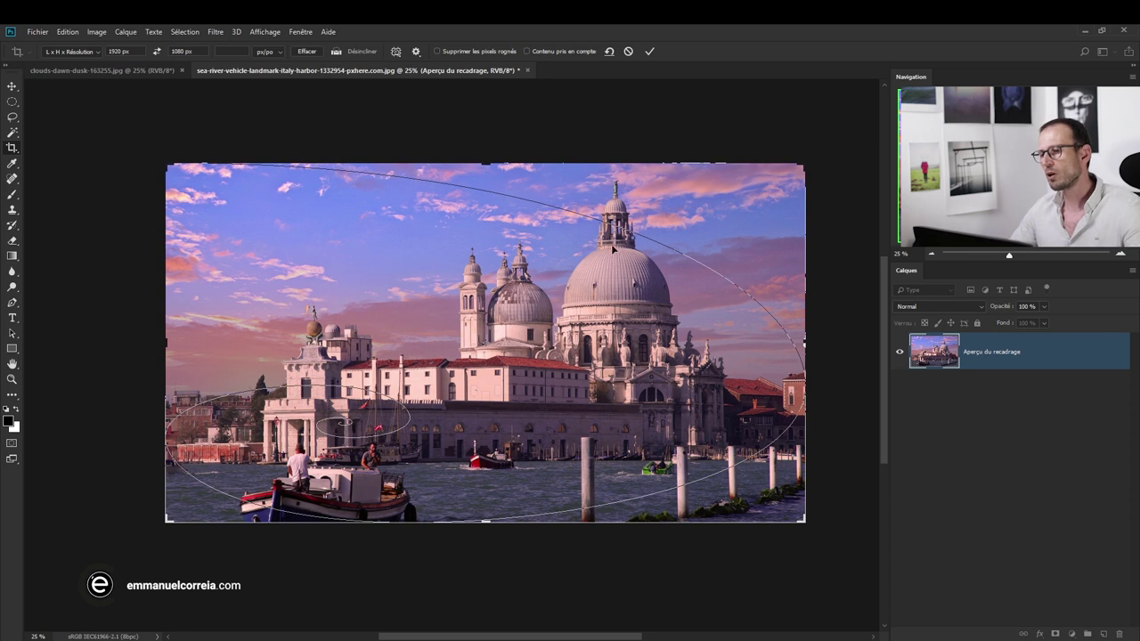
{"action": "left_click", "coordinate": [648, 51]}
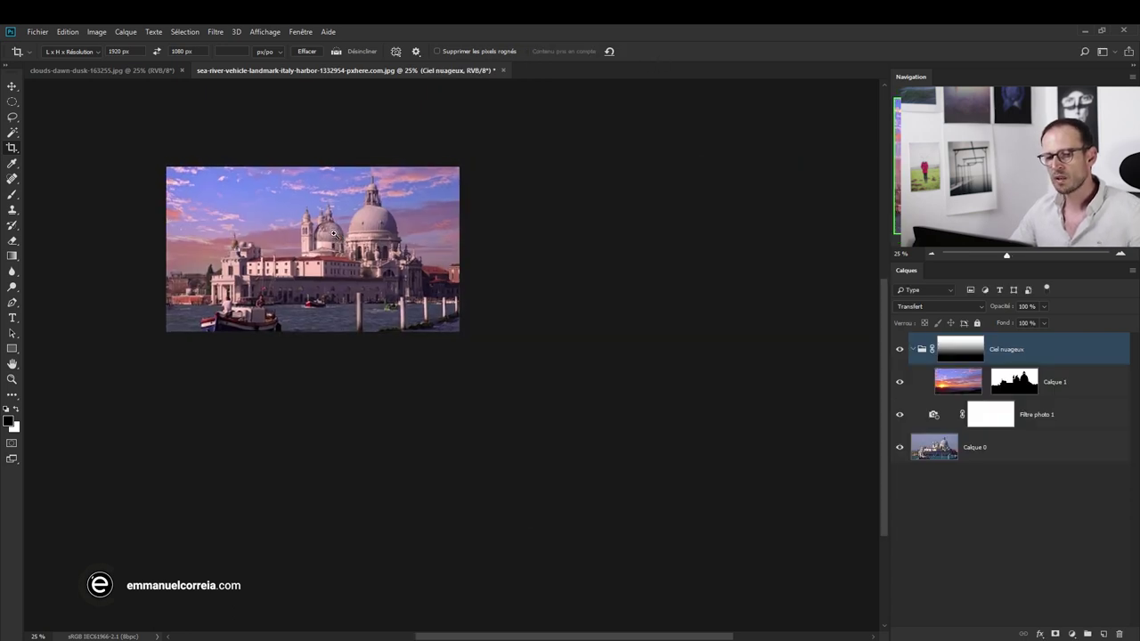
{"action": "key", "text": "ctrl+plus"}
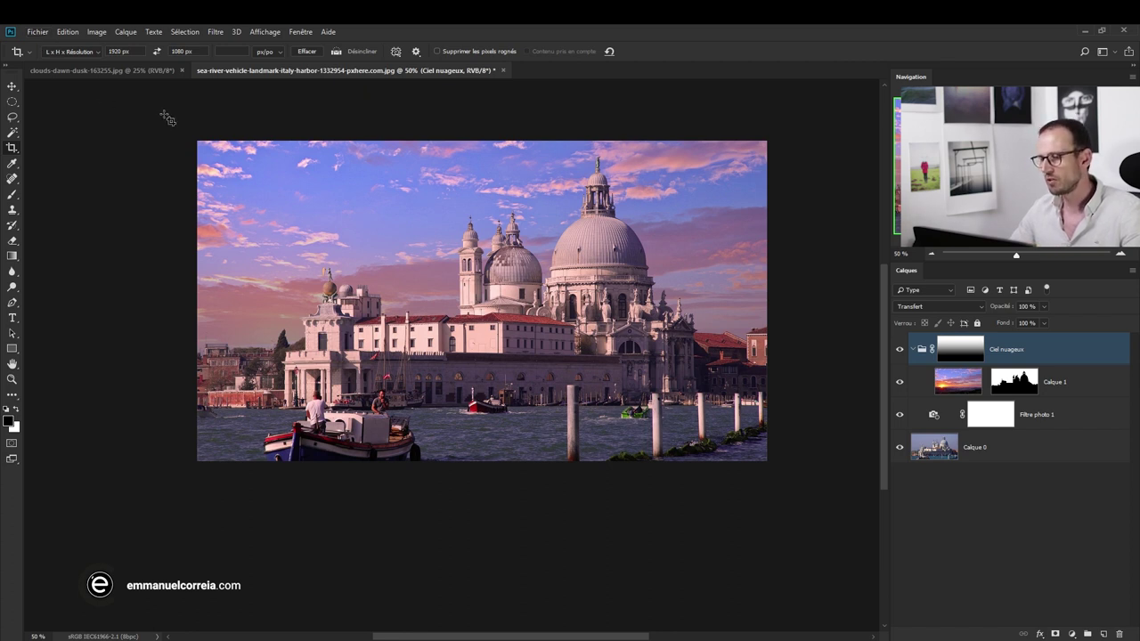
Set up an Export As of the image in JPG format and proceed with Export All.
{"action": "left_click", "coordinate": [38, 33]}
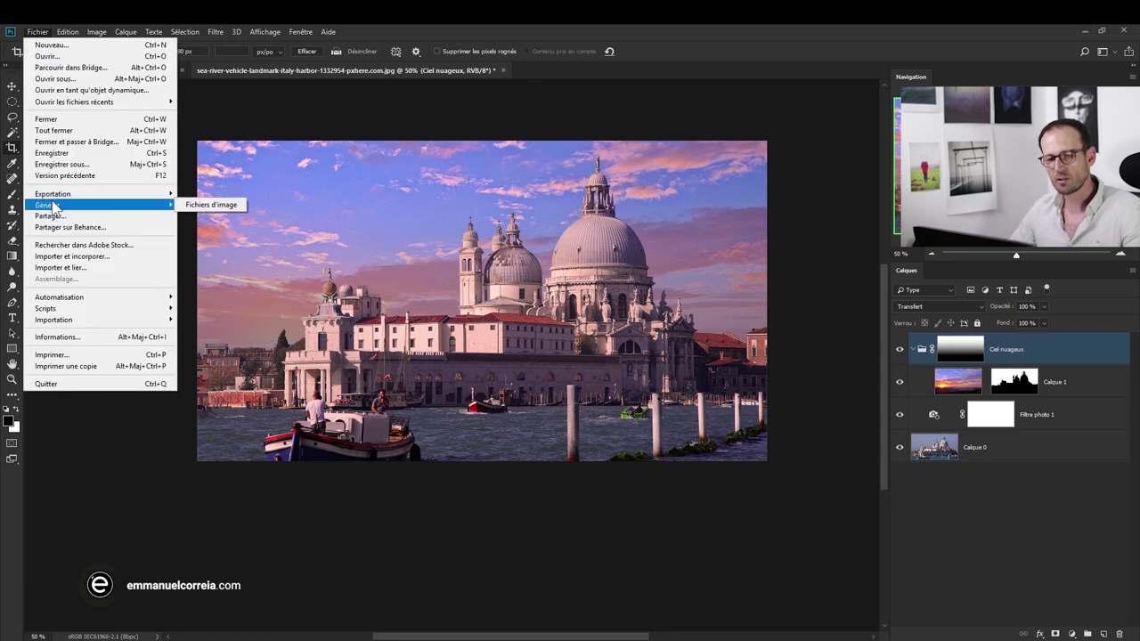
{"action": "mouse_move", "coordinate": [53, 193]}
{"action": "left_click", "coordinate": [230, 208]}
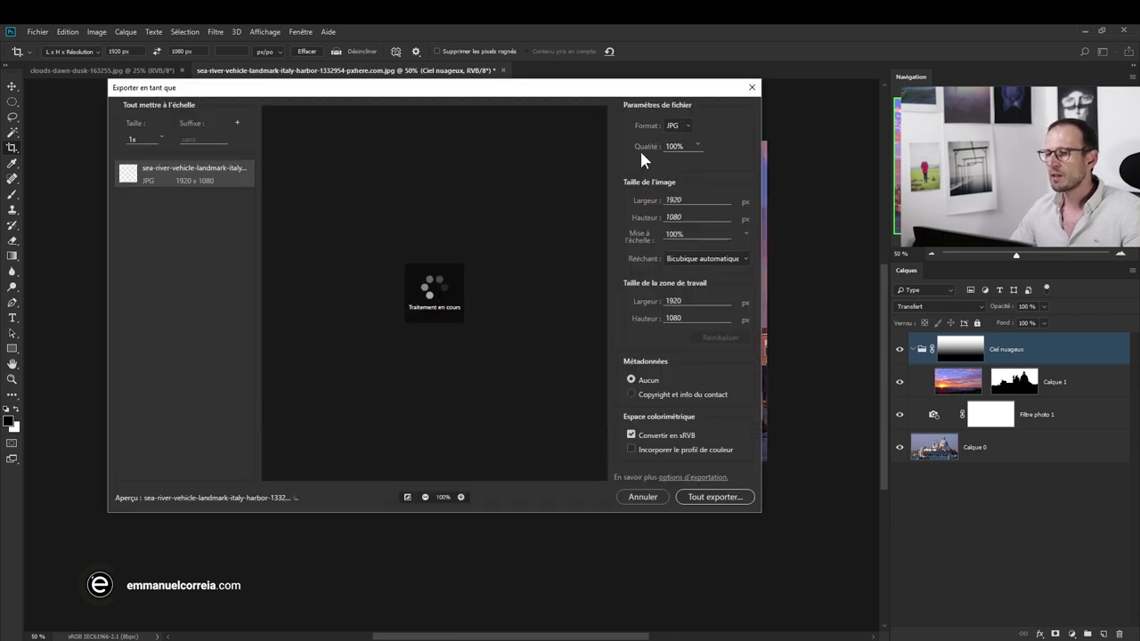
{"action": "left_click", "coordinate": [682, 126]}
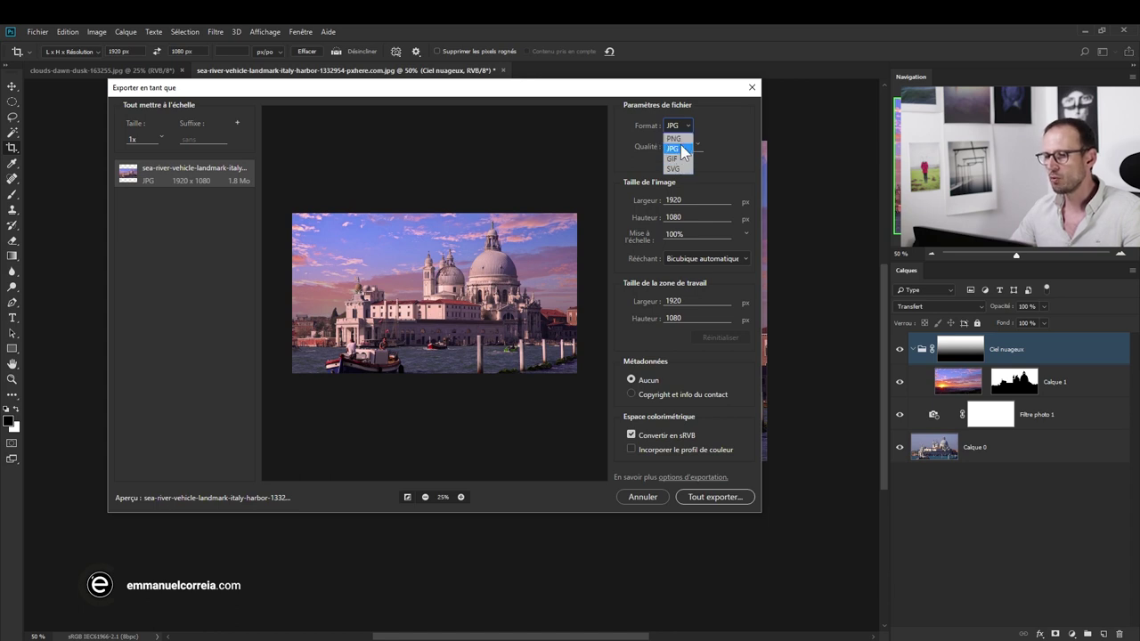
{"action": "left_click", "coordinate": [681, 150]}
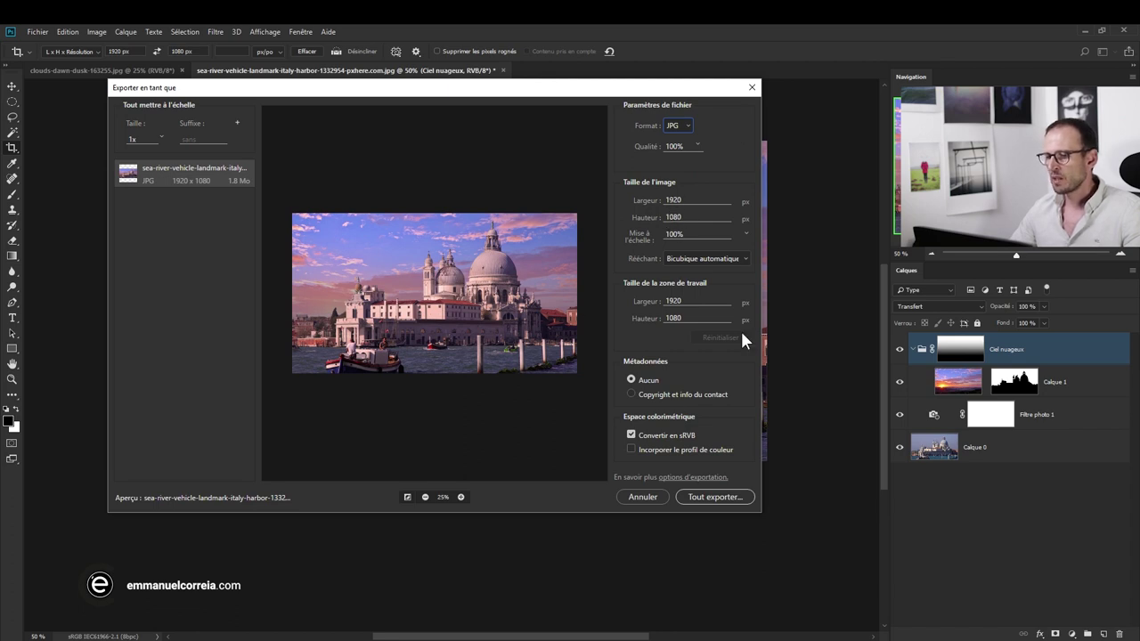
{"action": "left_click", "coordinate": [718, 499]}
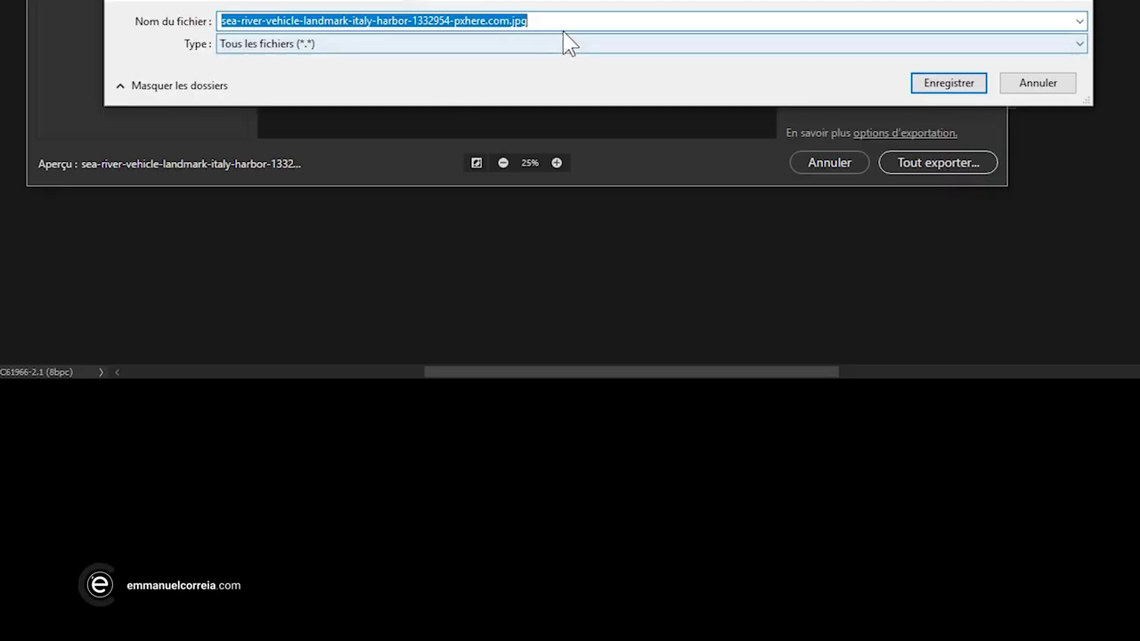